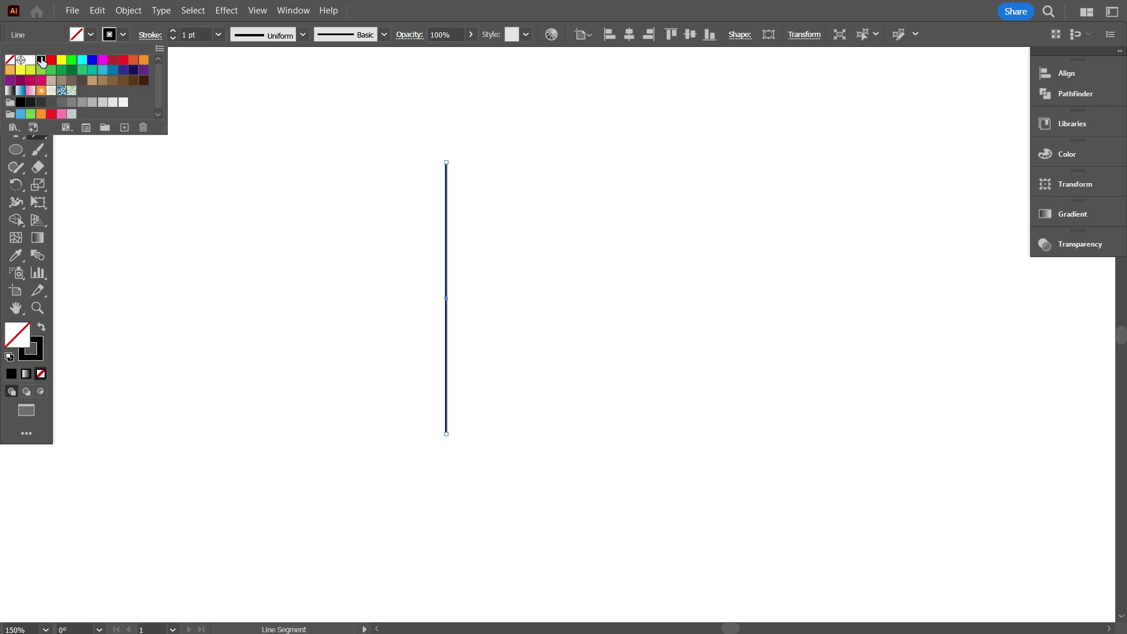
- Duplicate the vertical line a short distance to its right, level with the original
left_click(287, 280)
left_click(23, 80)
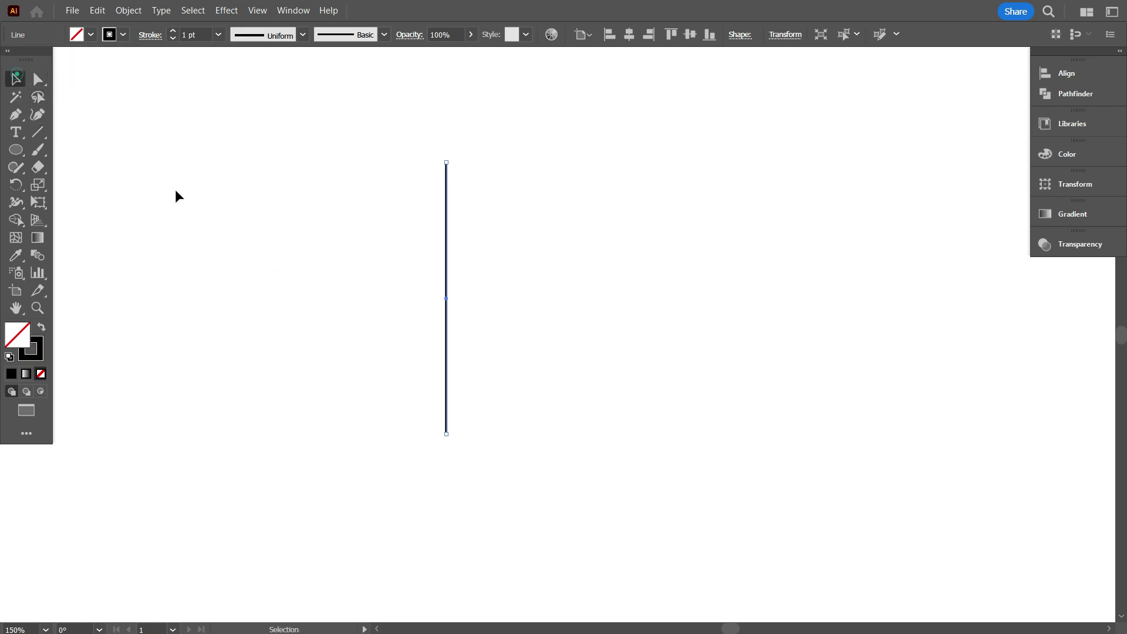
left_click(229, 209)
scroll(393, 280, "up", 1)
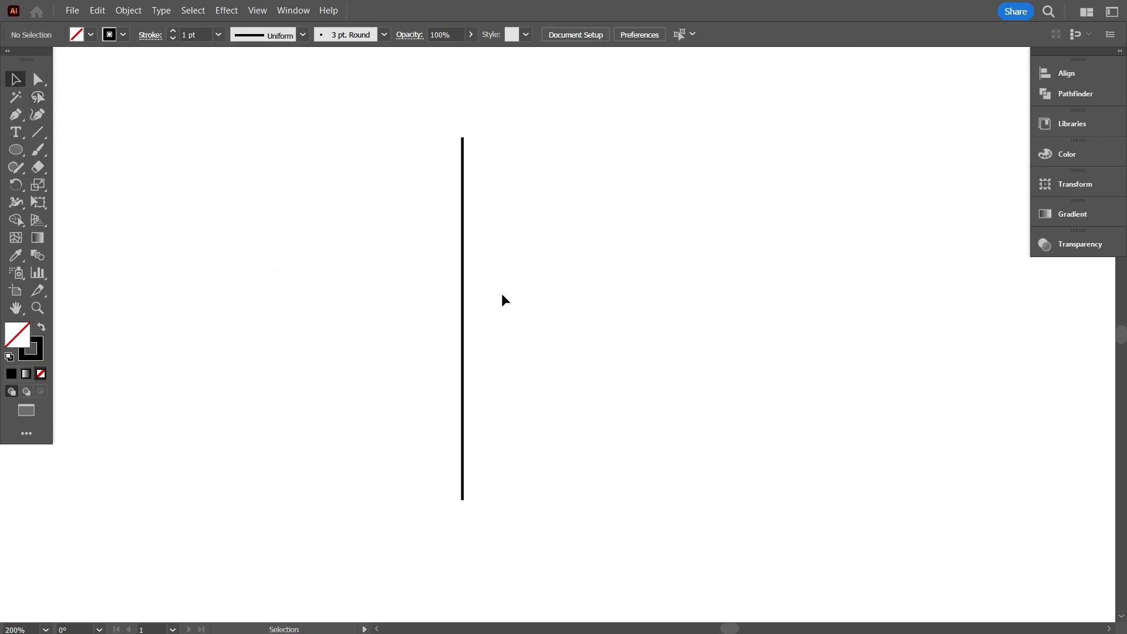
left_click_drag(601, 374, 486, 279)
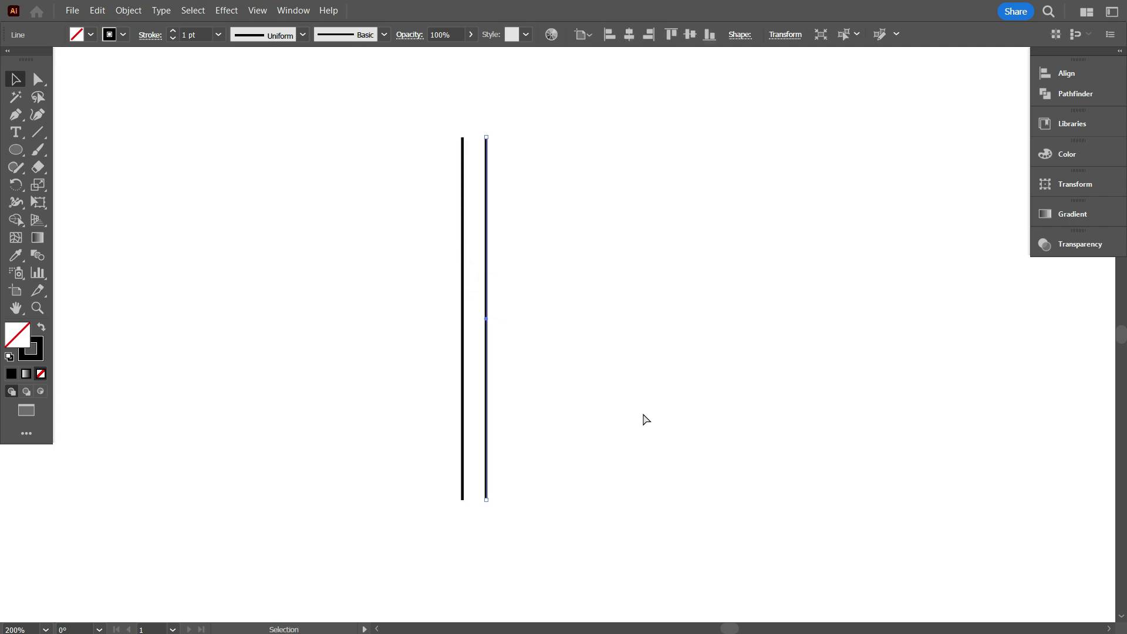
- Repeat the duplication until there is a row of eleven evenly spaced vertical lines
key("ctrl+d")
key("ctrl+d")
key("ctrl+d")
key("ctrl+d")
key("ctrl+d")
key("ctrl+d")
key("ctrl+d")
key("ctrl+d")
key("ctrl+d")
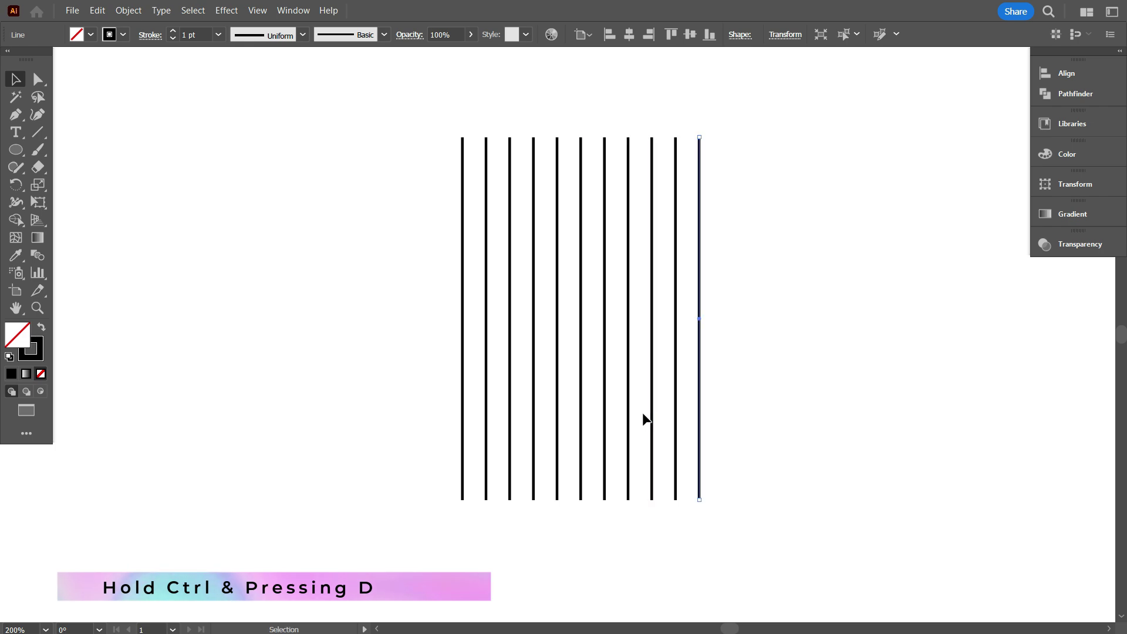
left_click(352, 312)
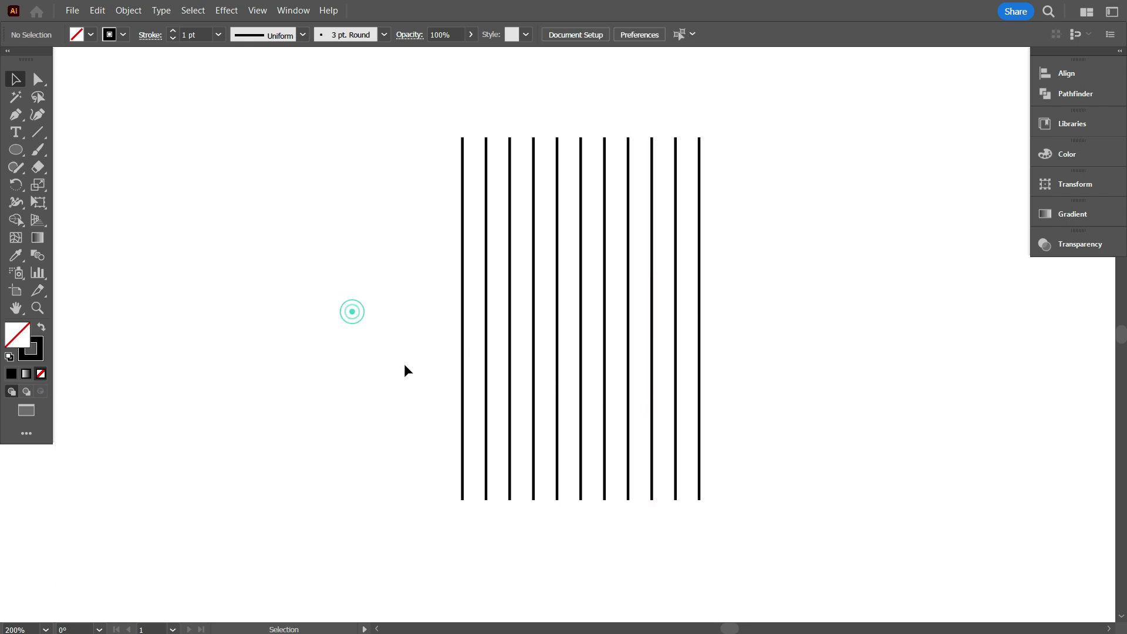
- Copy all eleven vertical lines, paste them in front, and rotate the copy about 30° counterclockwise
left_click_drag(322, 248, 851, 366)
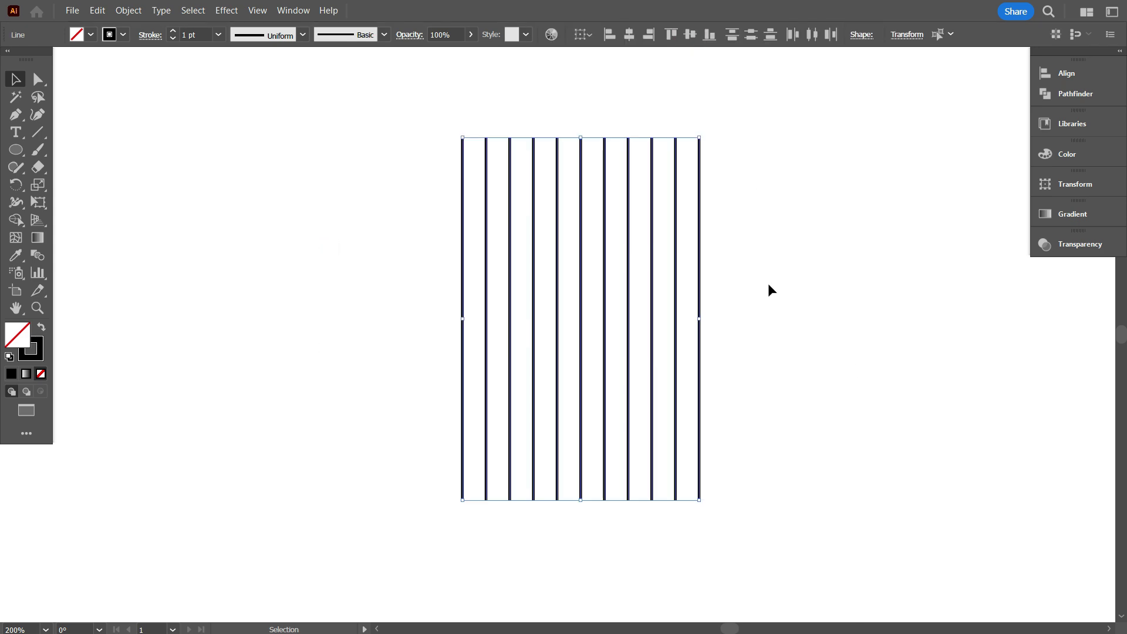
key("ctrl+c")
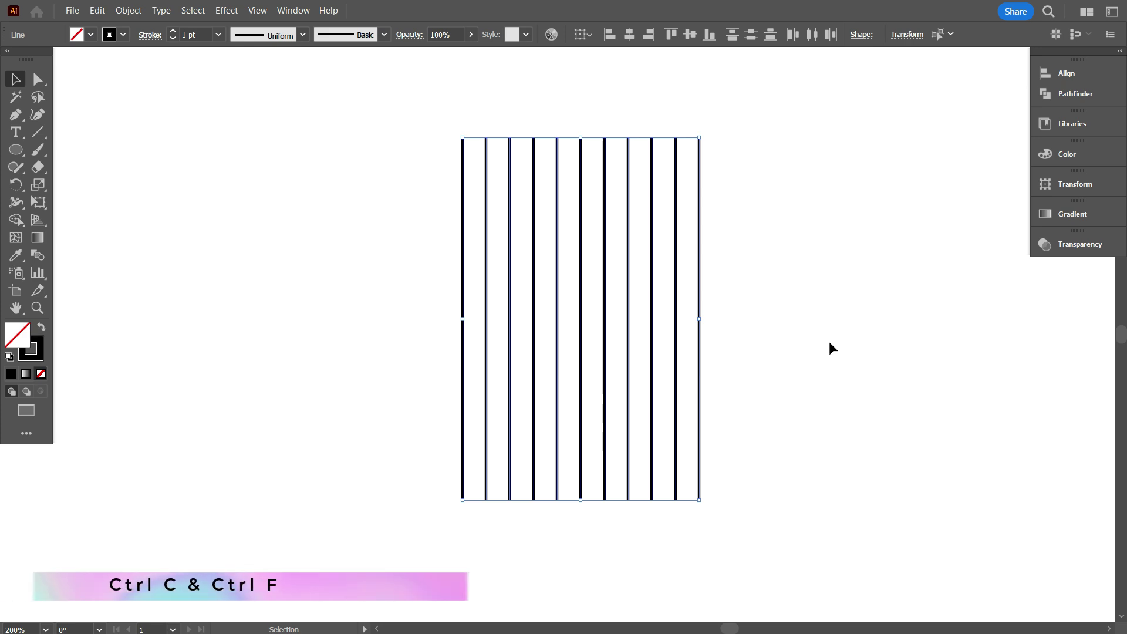
key("ctrl+f")
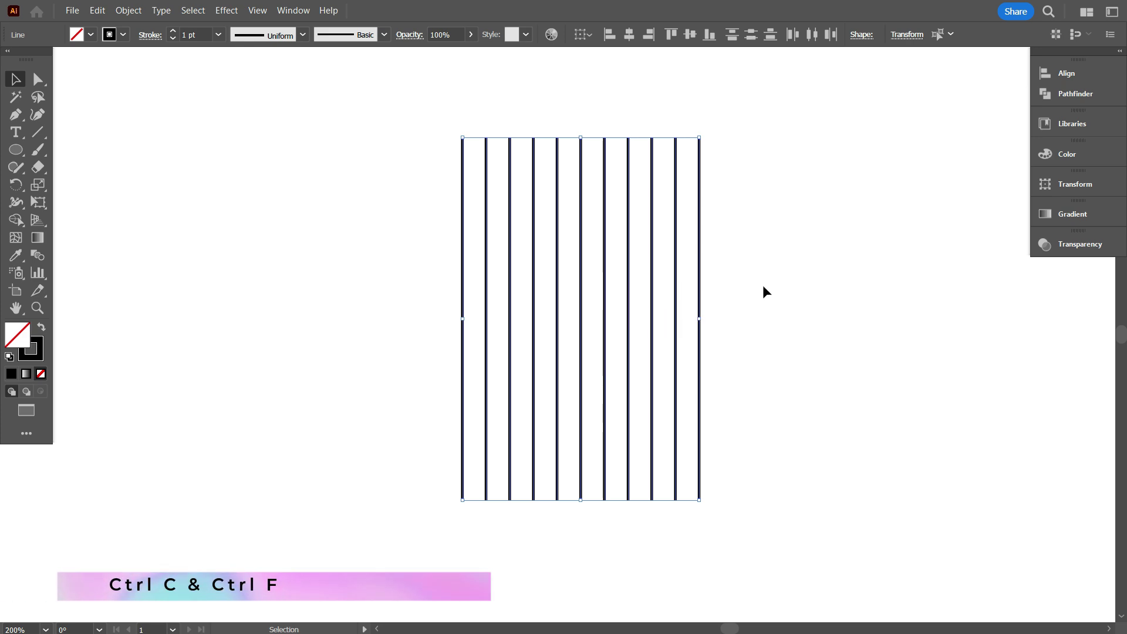
key("a")
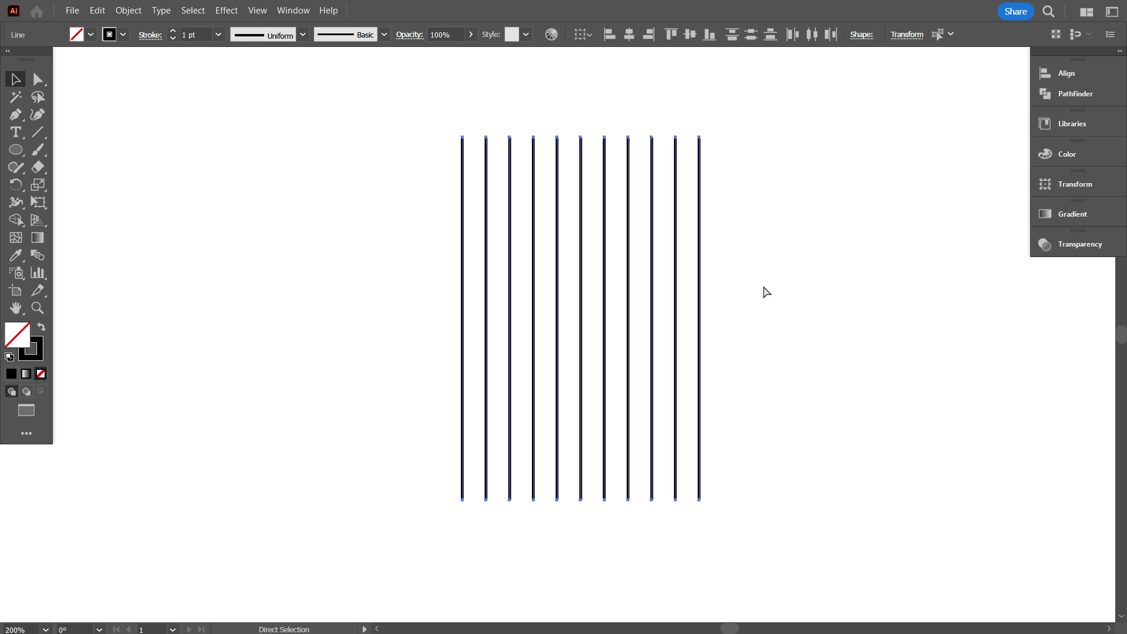
key("v")
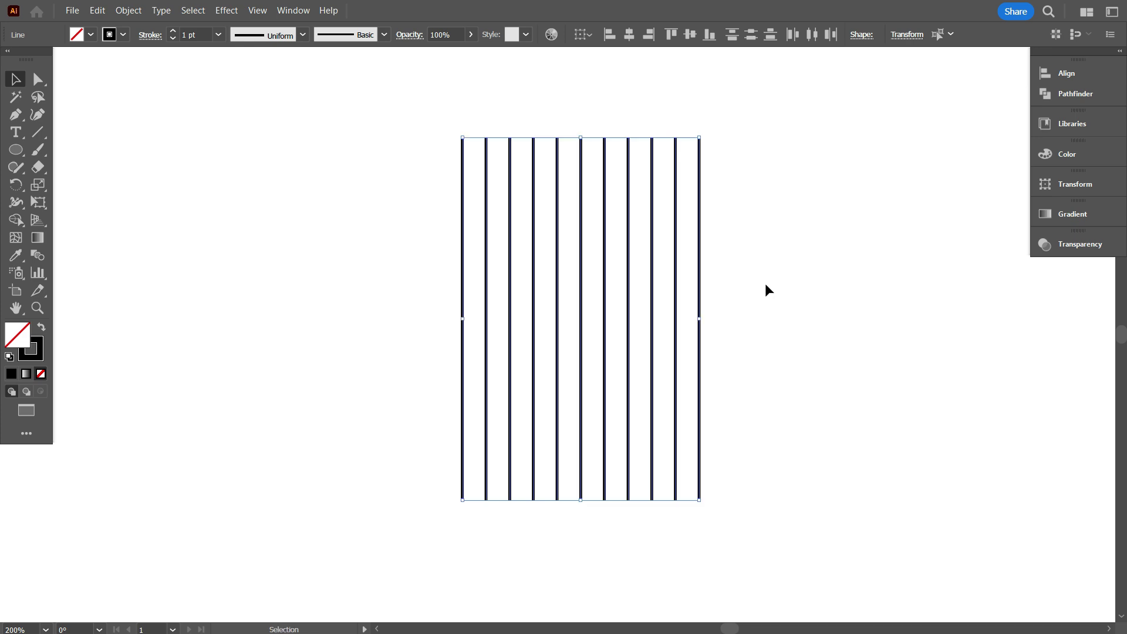
left_click(906, 35)
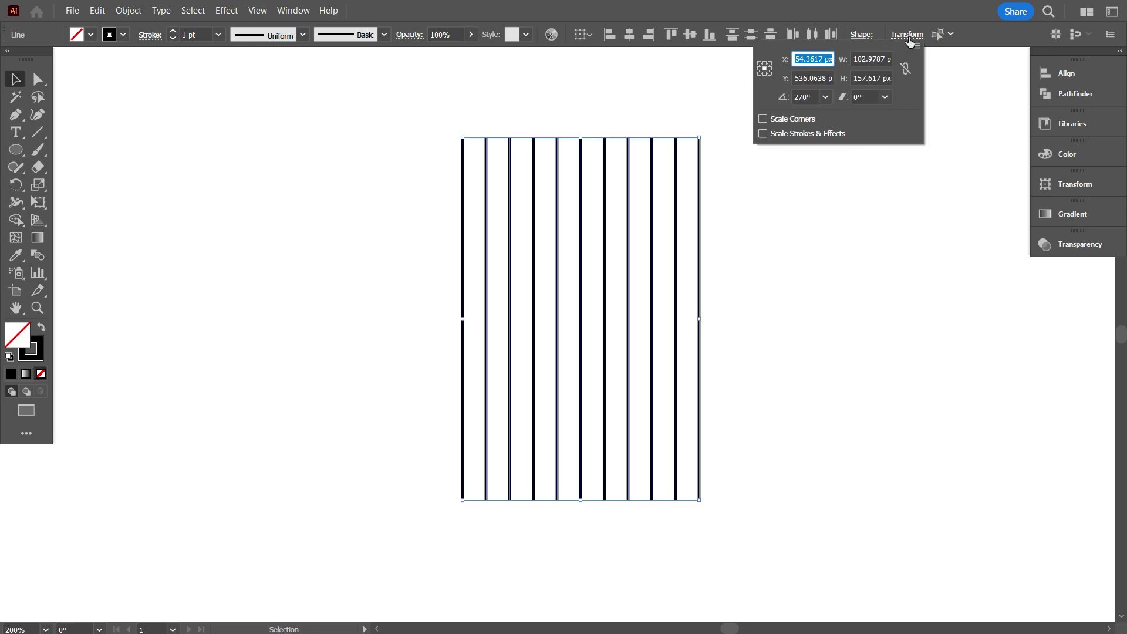
left_click(826, 97)
left_click(841, 177)
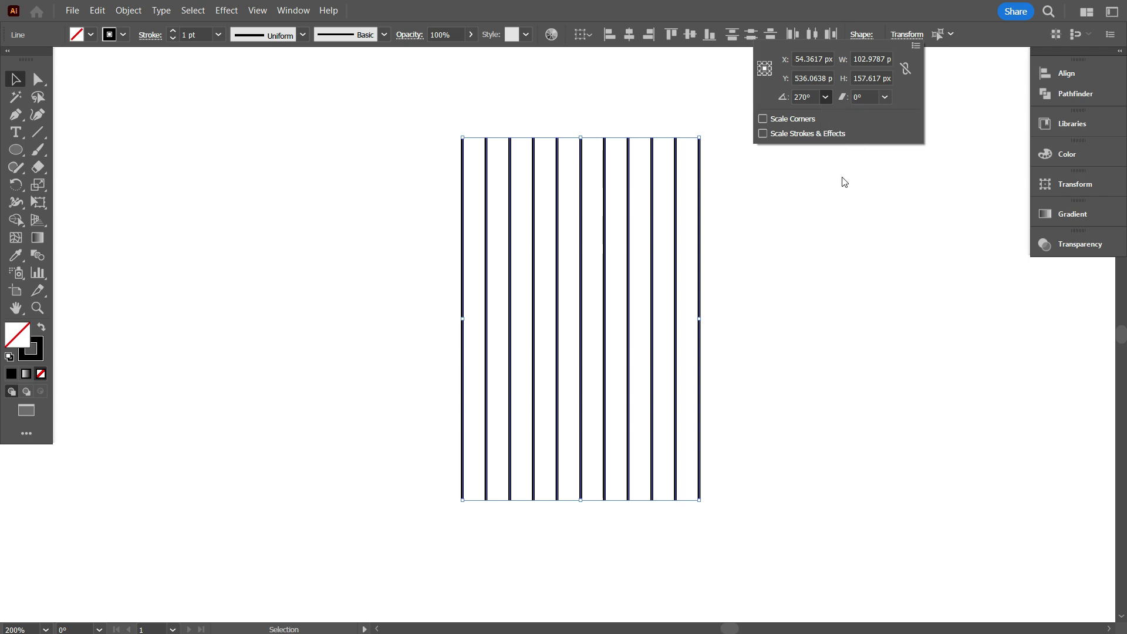
left_click(843, 177)
left_click(759, 239)
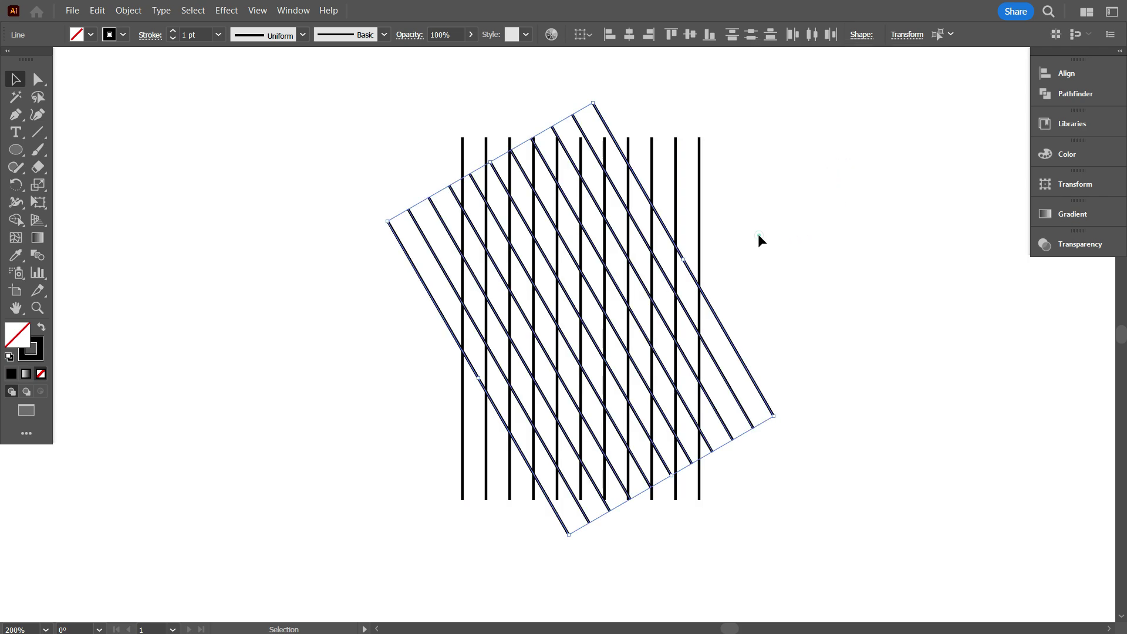
- Reflect the slanted set of lines across the vertical axis as a copy
right_click(665, 225)
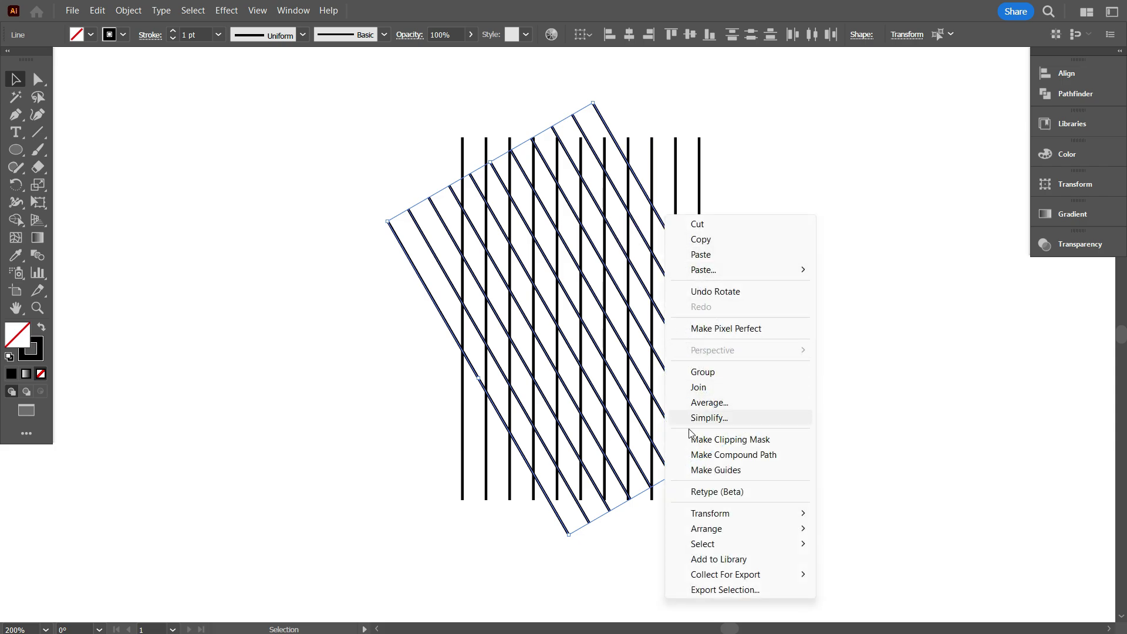
mouse_move(710, 511)
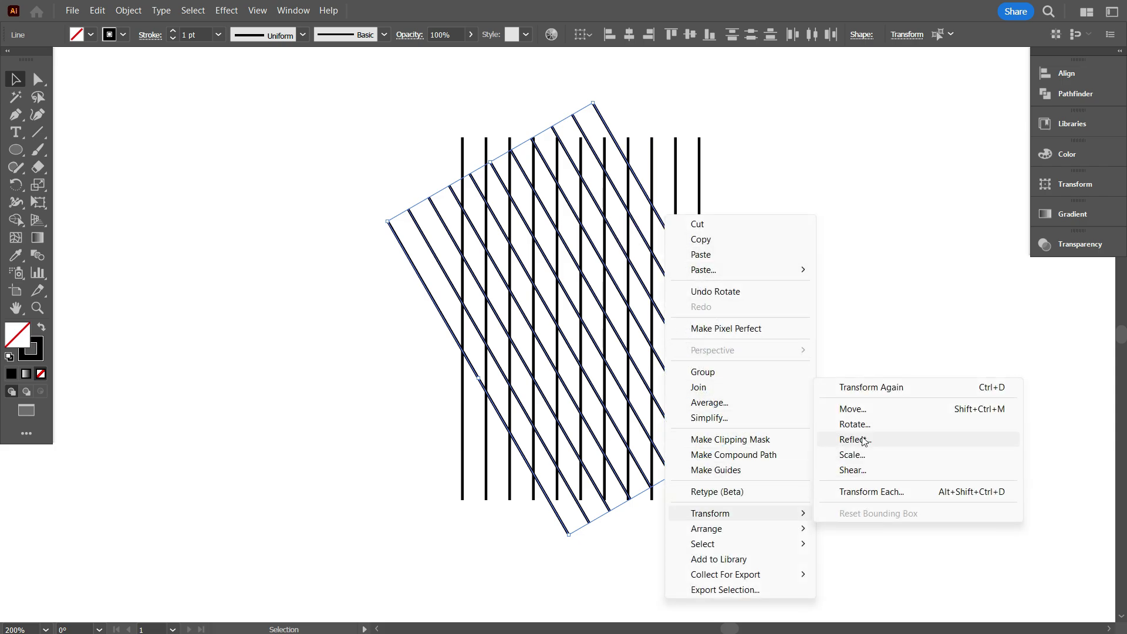
left_click(863, 439)
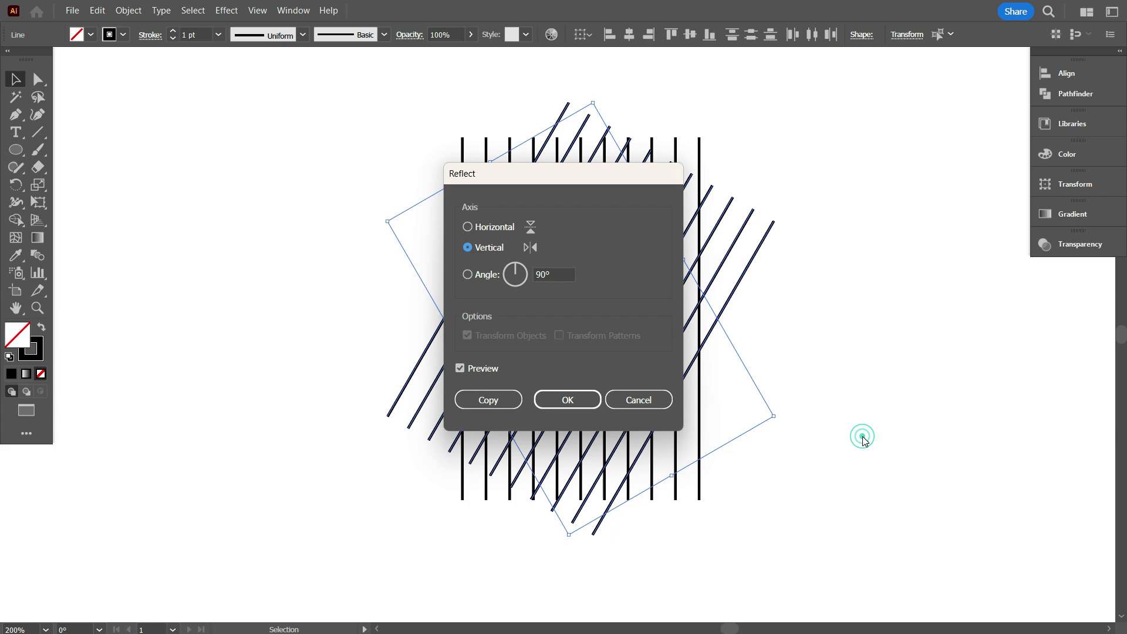
left_click(494, 400)
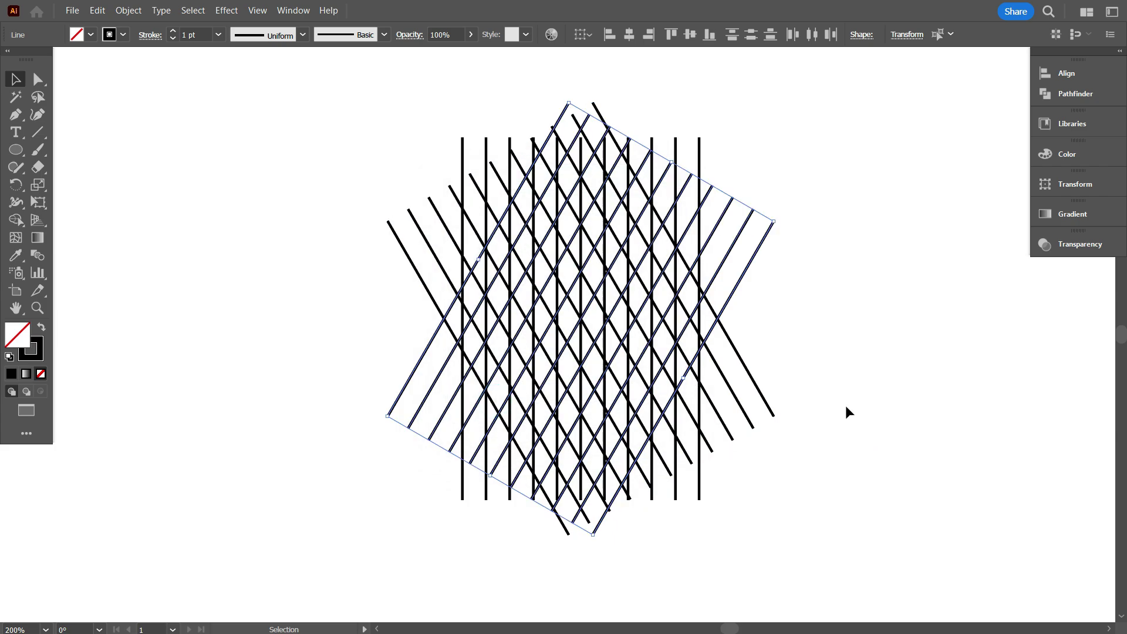
- Copy the mirrored line set, paste it in front, and set the copy's rotation angle to 0° so its lines run horizontally
key("ctrl+c")
key("ctrl+f")
left_click(906, 35)
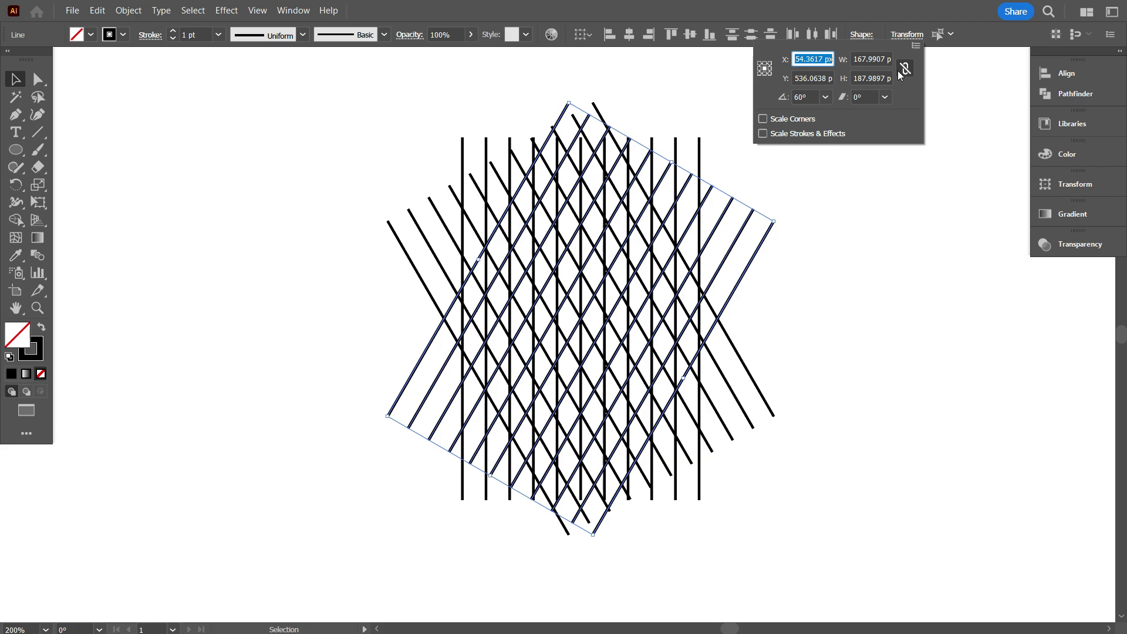
left_click(827, 96)
left_click(840, 114)
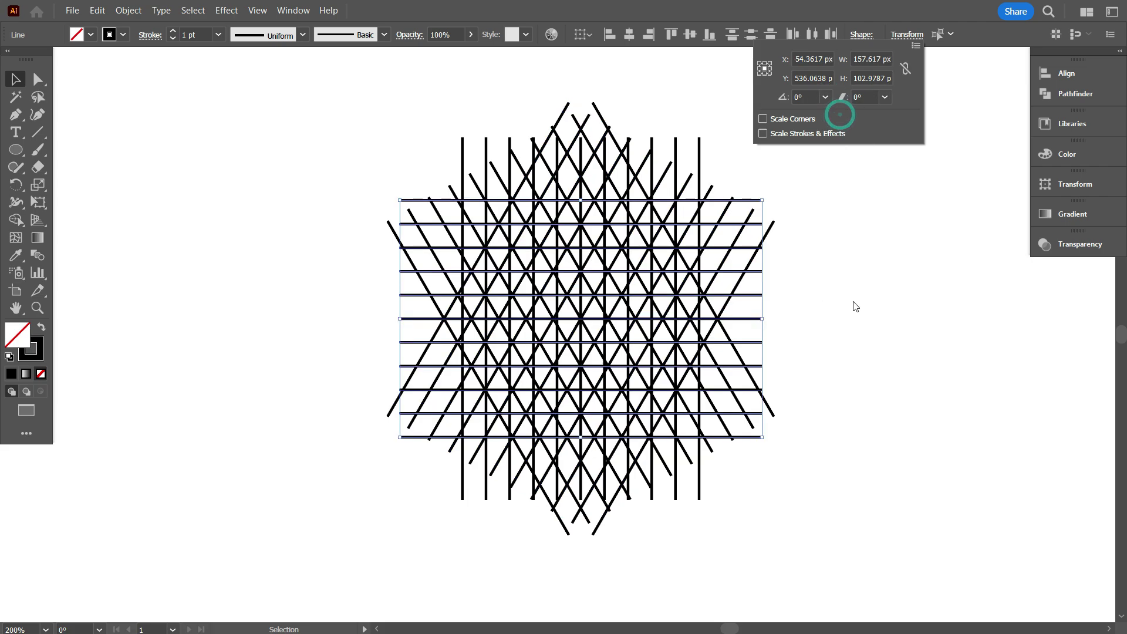
left_click(846, 427)
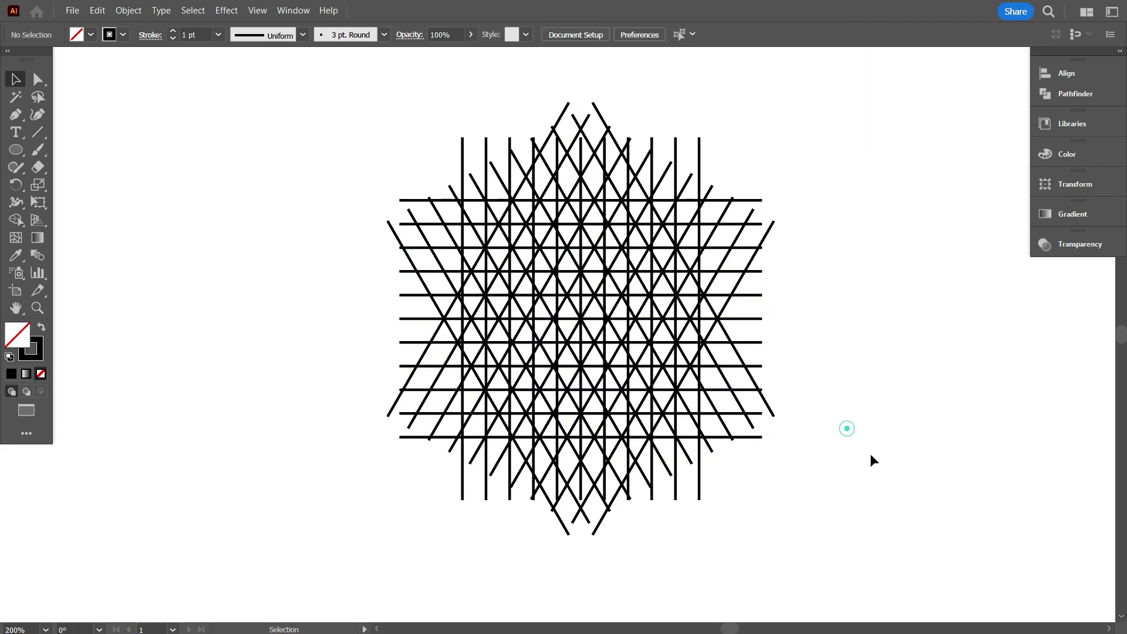
- Select all the line sets and rotate the whole grid by 90°
scroll(884, 466, "up", 1)
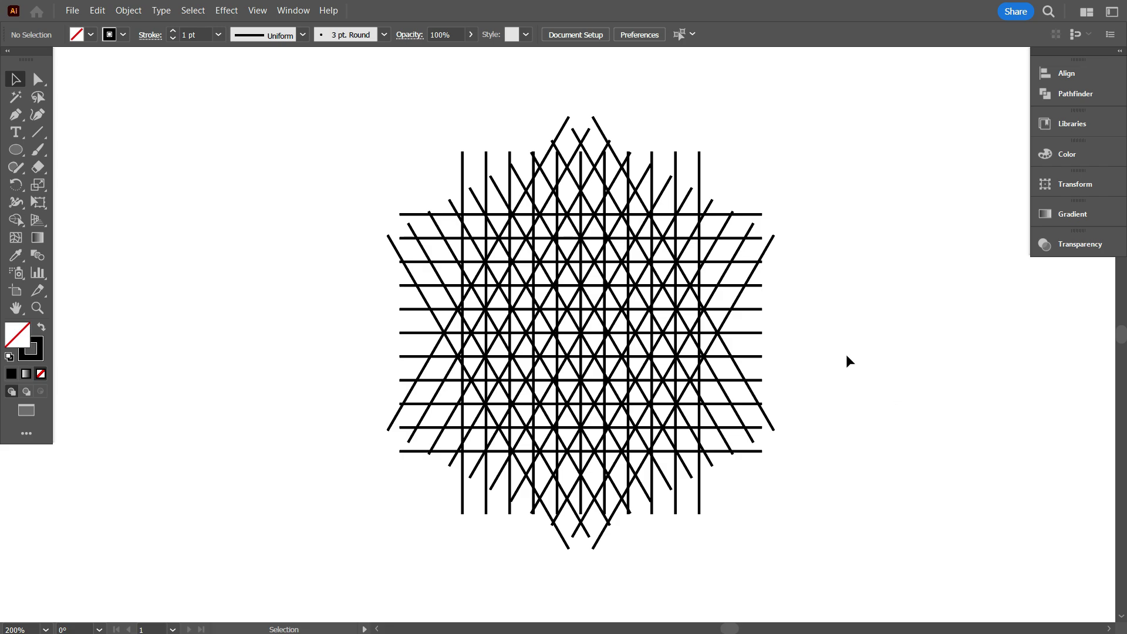
left_click_drag(286, 151, 876, 527)
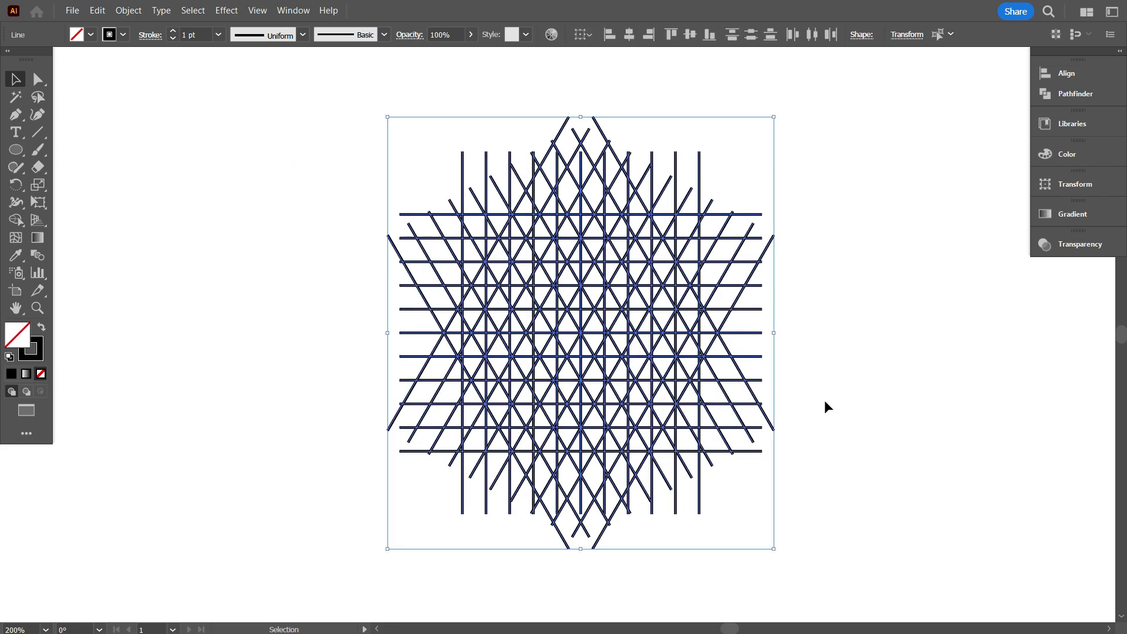
left_click_drag(779, 115, 821, 476)
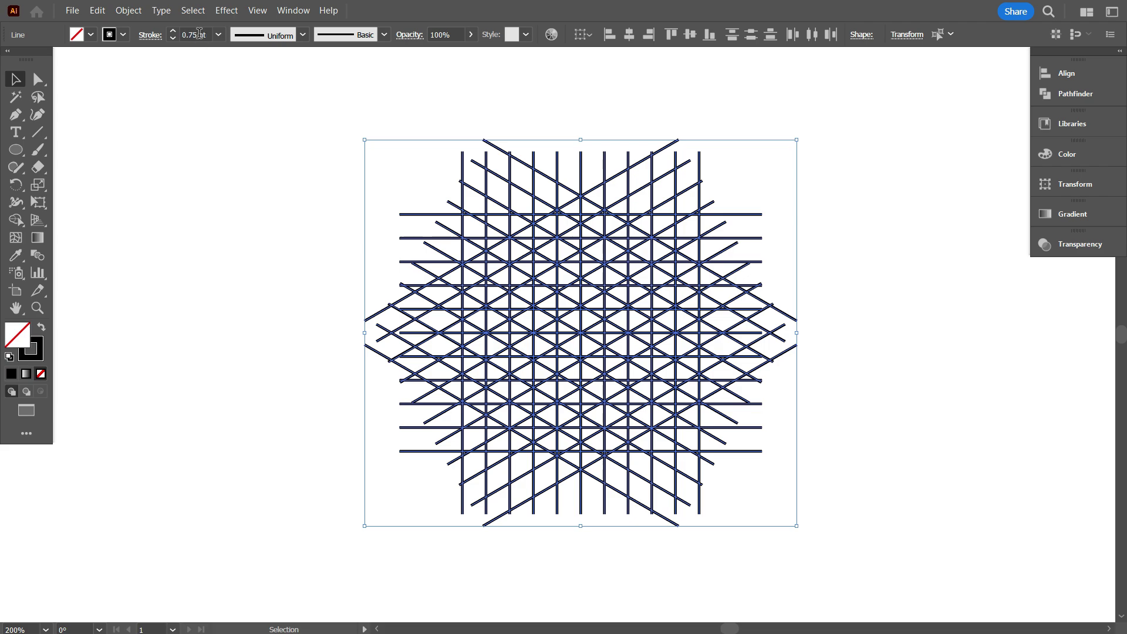
- Reduce the stroke weight of all grid lines to 0.25 pt and deselect the grid
scroll(200, 33, "down", 2)
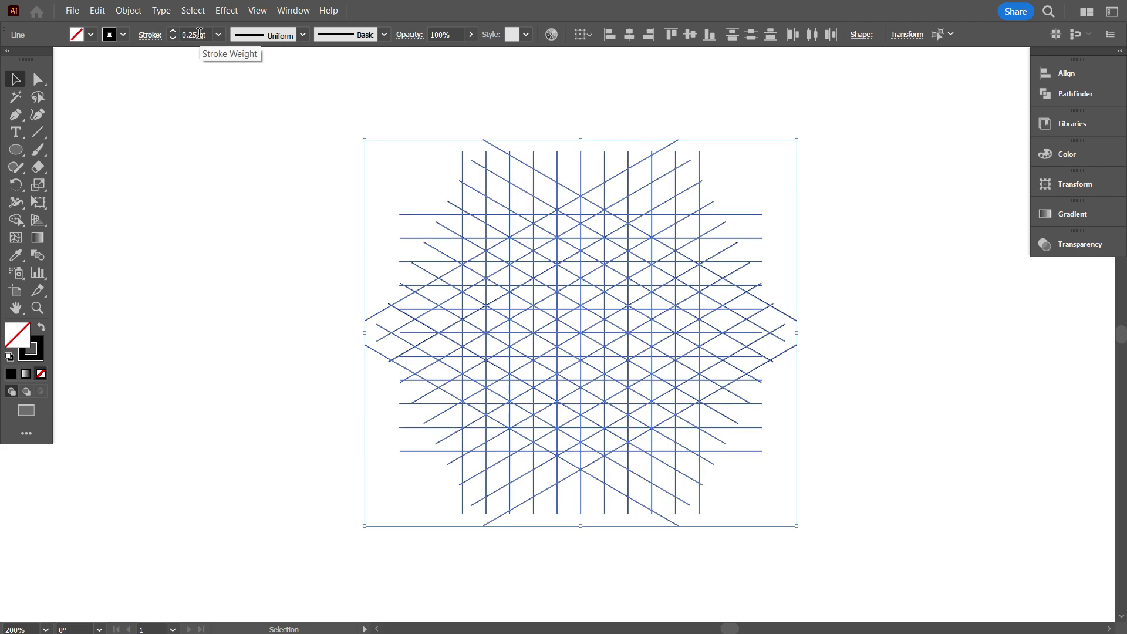
left_click(196, 170)
scroll(446, 305, "down", 1)
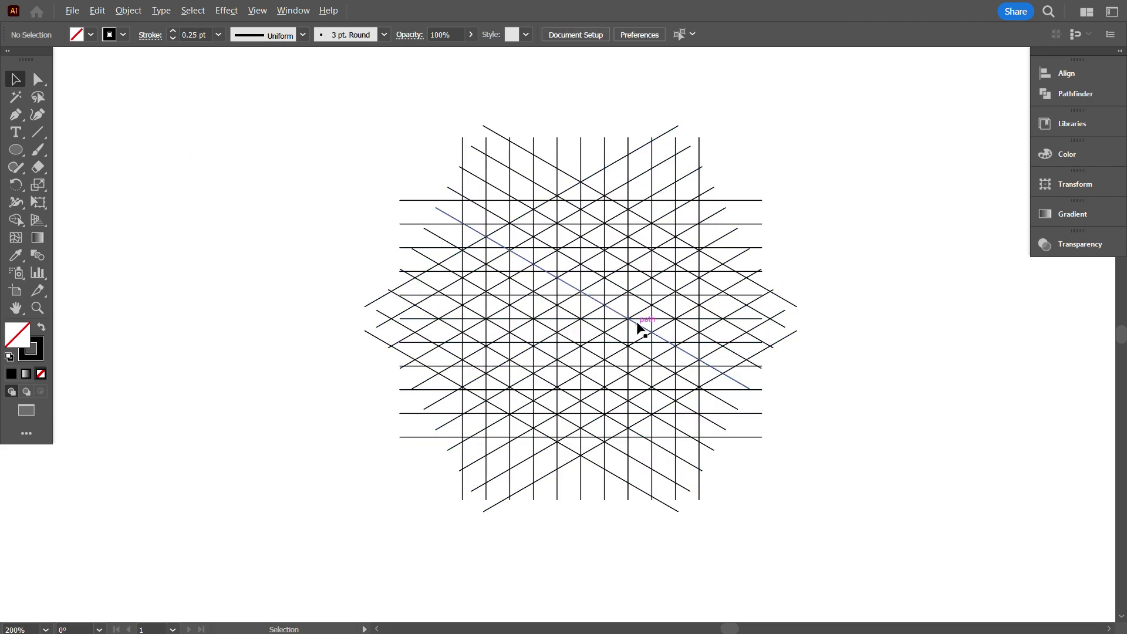
scroll(638, 327, "up", 1)
scroll(572, 298, "down", 1)
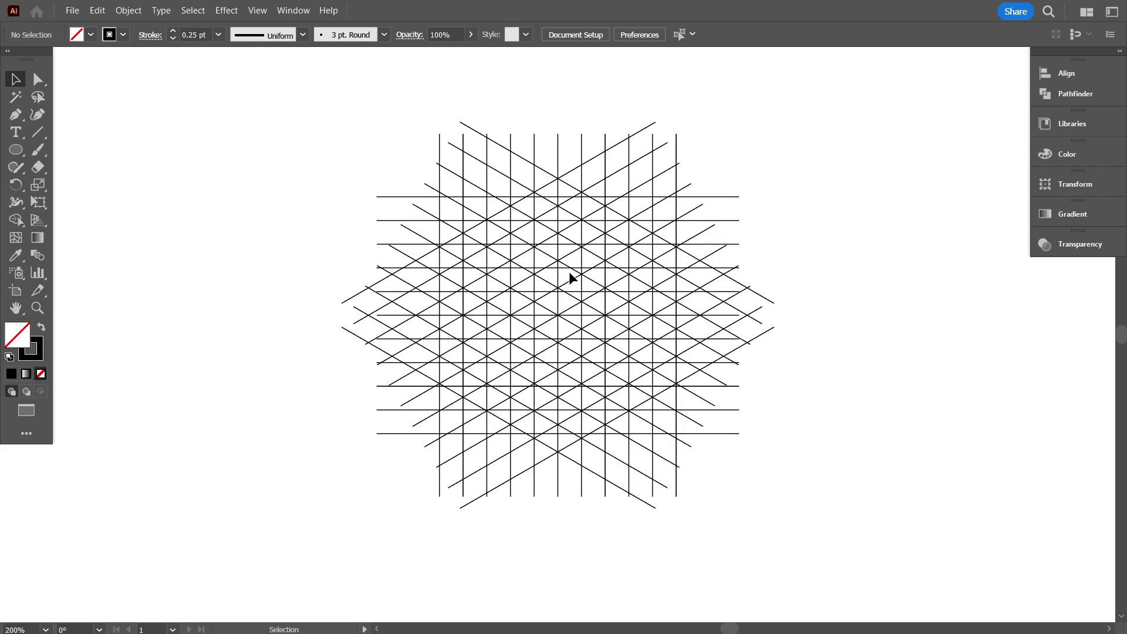
scroll(617, 322, "down", 1)
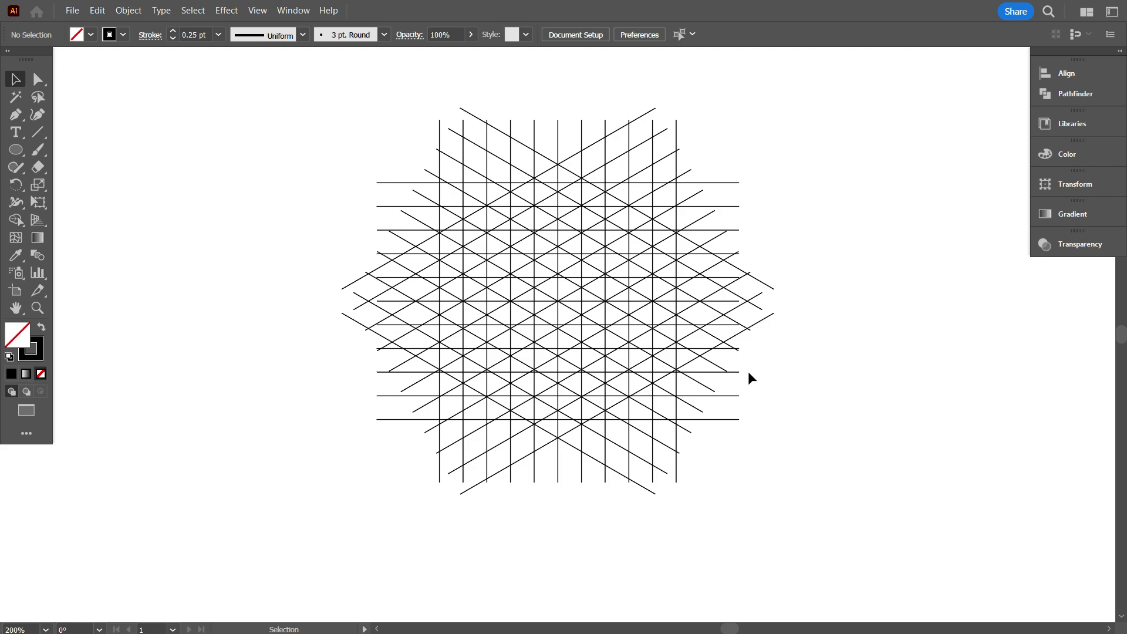
- Select the whole line grid and set a black fill for use with the Shape Builder tool
left_click_drag(317, 129, 796, 469)
scroll(784, 452, "up", 1)
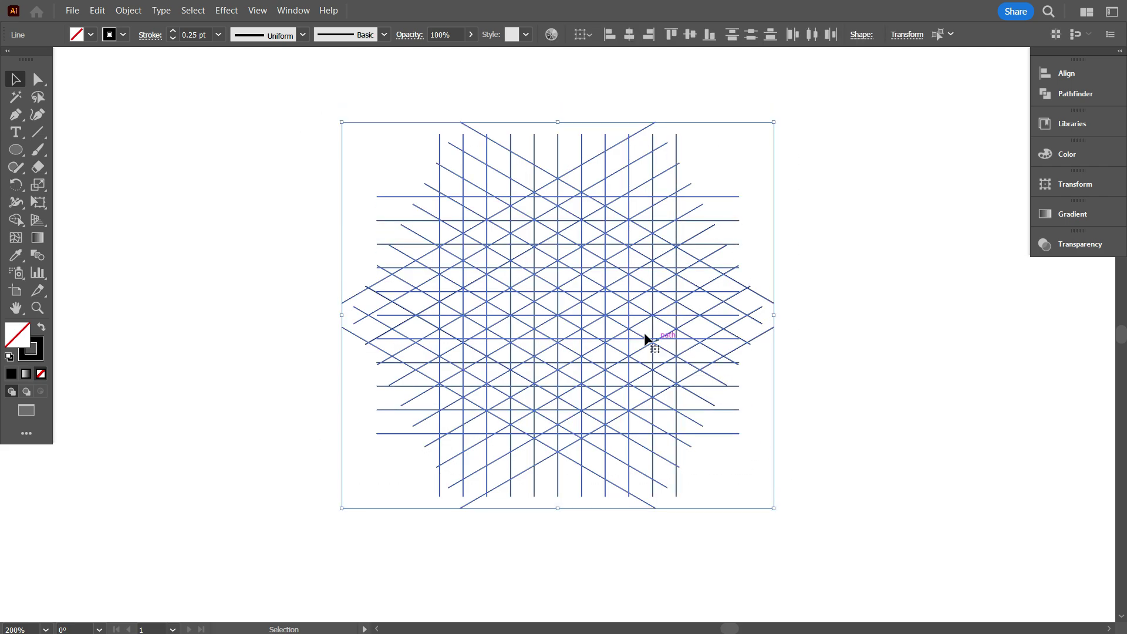
left_click(17, 220)
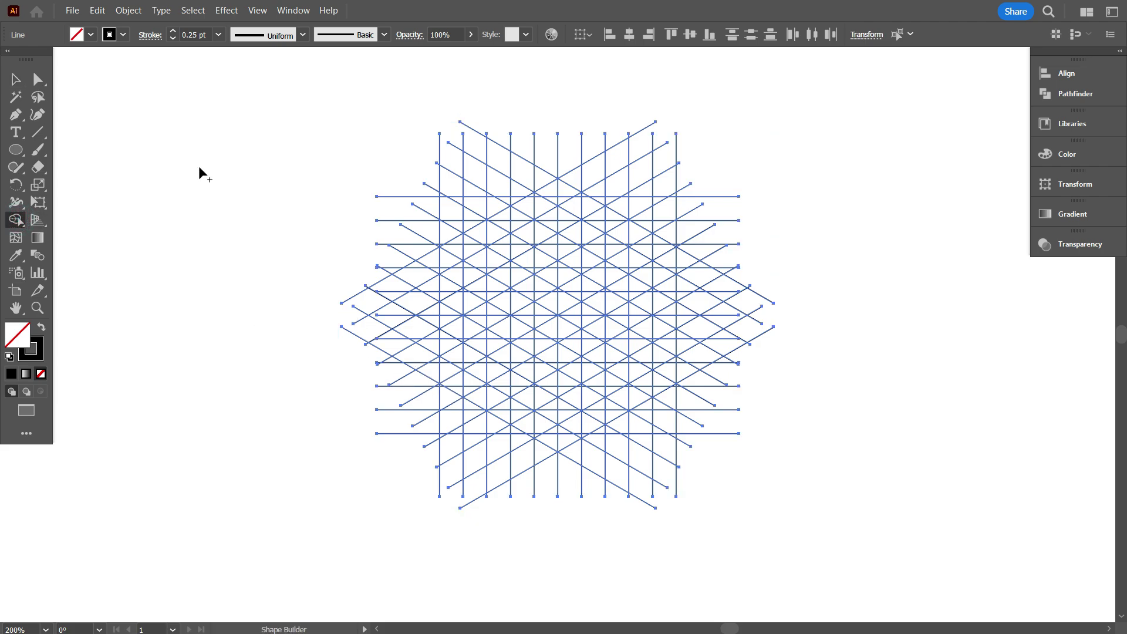
left_click(91, 35)
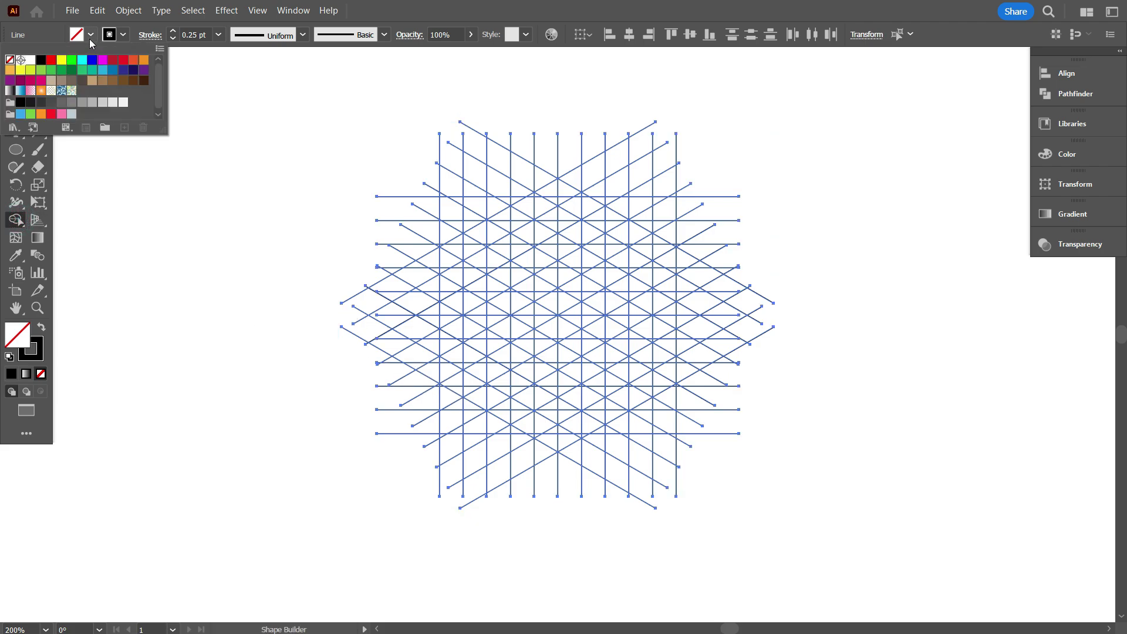
left_click(38, 60)
left_click(178, 233)
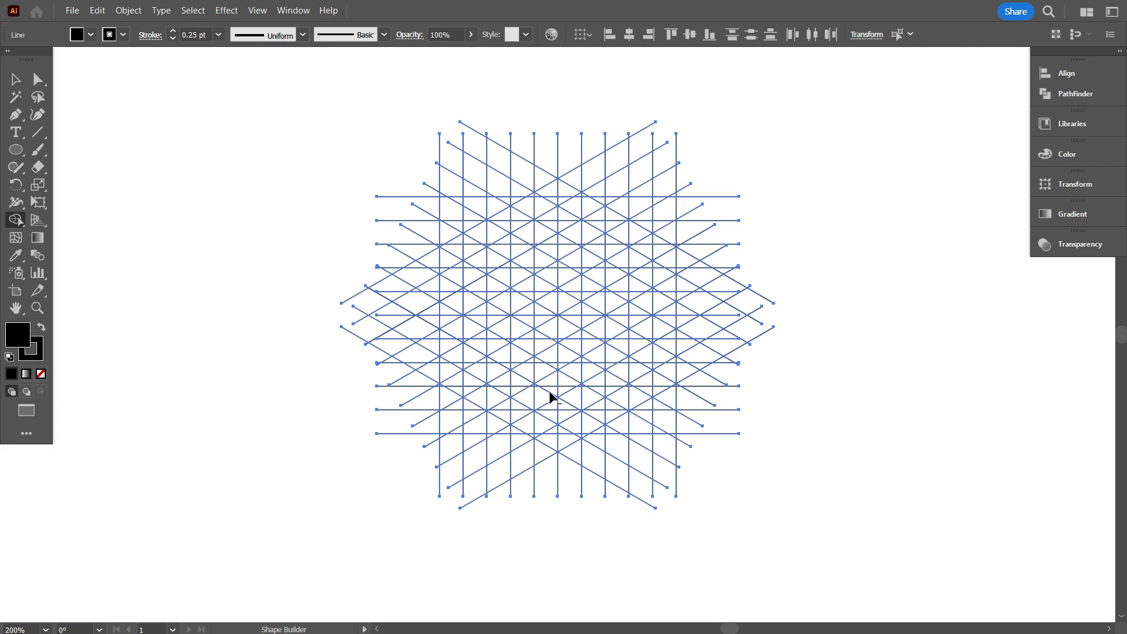
- Fill grid cells with Shape Builder to form the outer and second bent bars, each running from the upper apex down the left side
key("ctrl+equal")
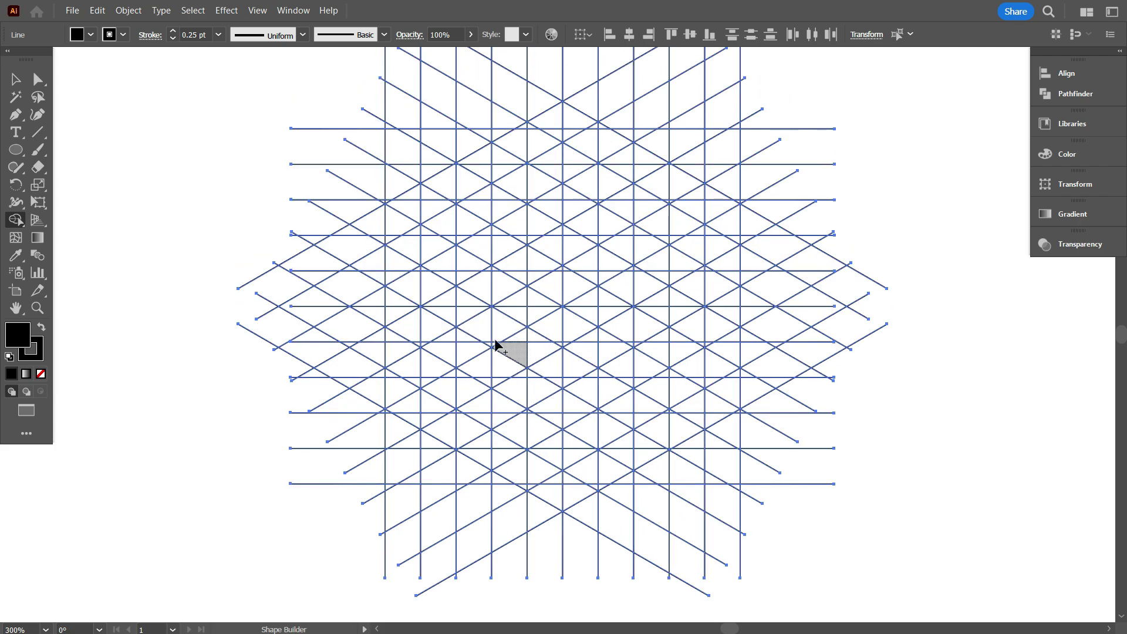
mouse_move(575, 123)
left_mouse_down()
mouse_move(407, 209)
mouse_move(398, 360)
left_mouse_up()
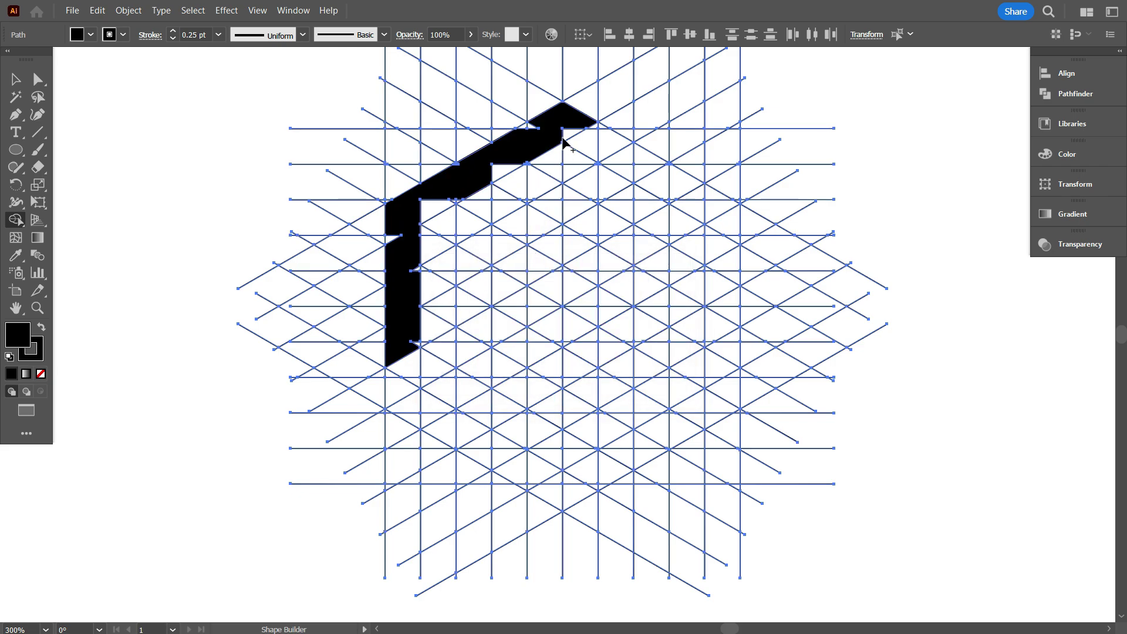
mouse_move(572, 120)
left_mouse_down()
mouse_move(624, 161)
mouse_move(624, 181)
mouse_move(483, 262)
mouse_move(475, 405)
left_mouse_up()
- Extend the black upper edge down to the right and fill the cells of a third bent bar ending at the grid's lower middle
left_click(628, 158)
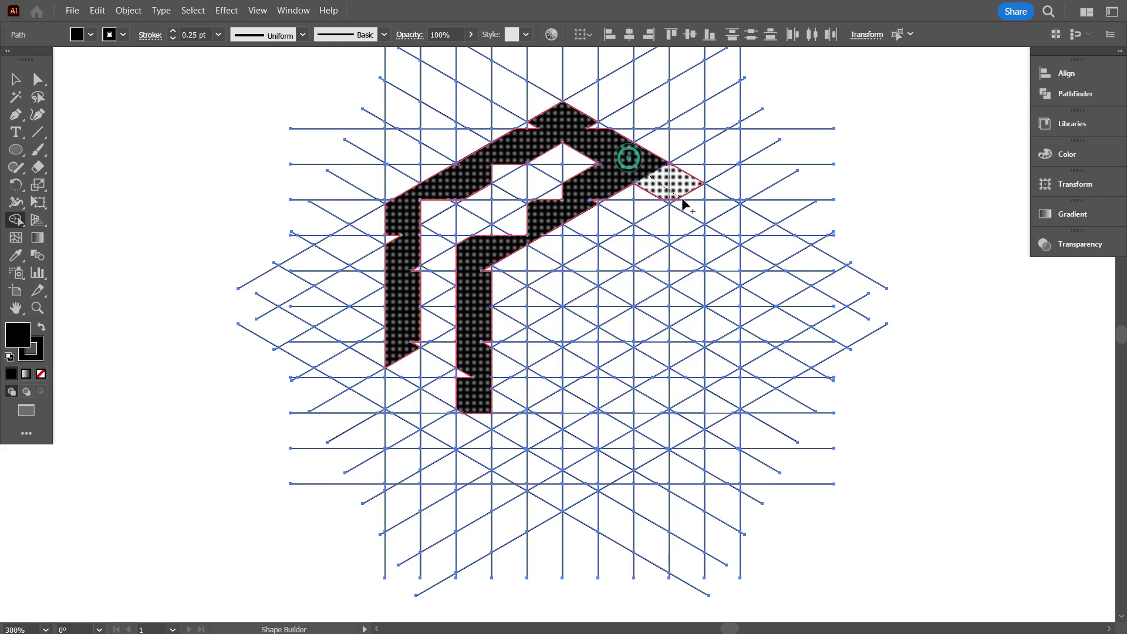
mouse_move(683, 205)
left_mouse_down()
mouse_move(712, 216)
mouse_move(551, 302)
mouse_move(548, 445)
left_mouse_up()
scroll(539, 429, "down", 1)
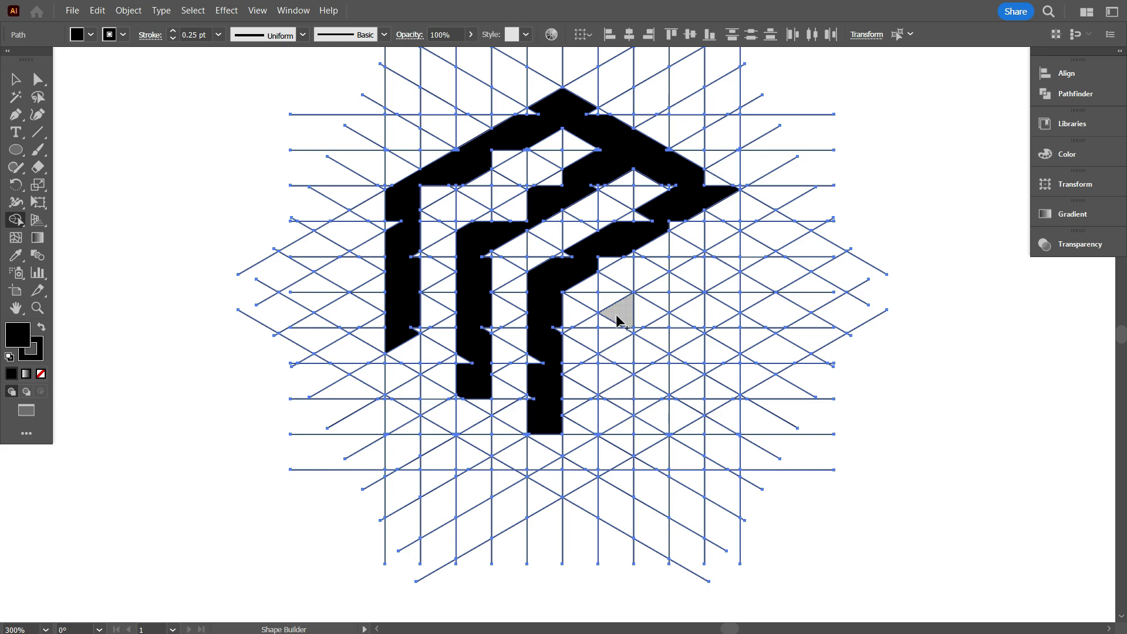
- Fill grid cells with Shape Builder to form an isometric H at the lower right and merge the notch under its crossbar
left_click_drag(616, 315, 614, 423)
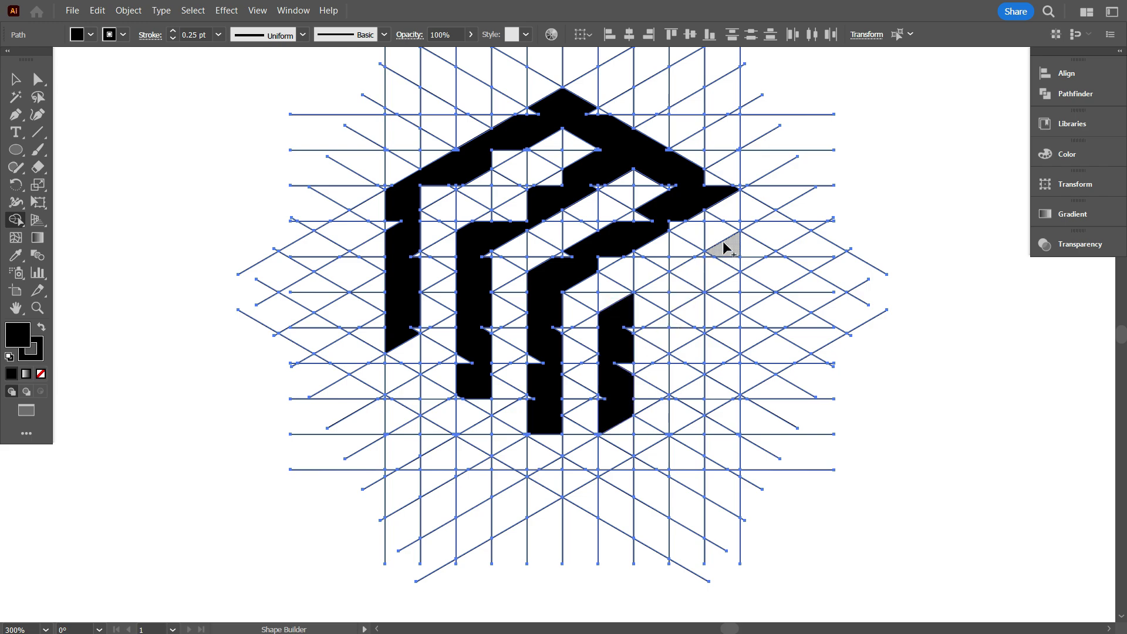
left_click_drag(725, 242, 722, 371)
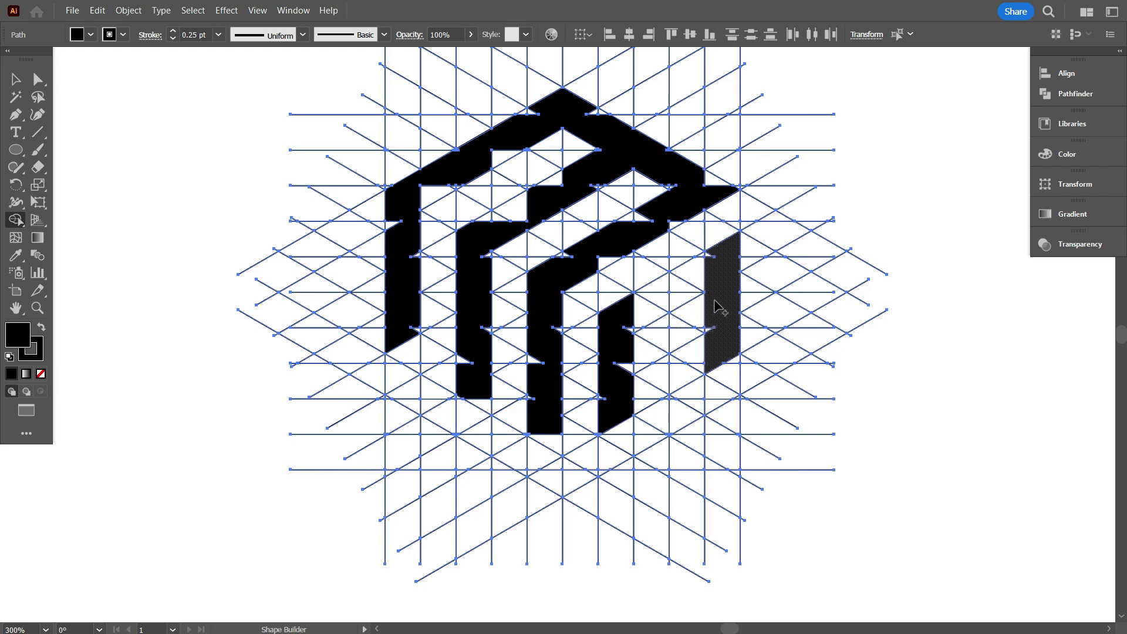
mouse_move(720, 307)
left_mouse_down()
mouse_move(649, 335)
mouse_move(611, 378)
left_mouse_up()
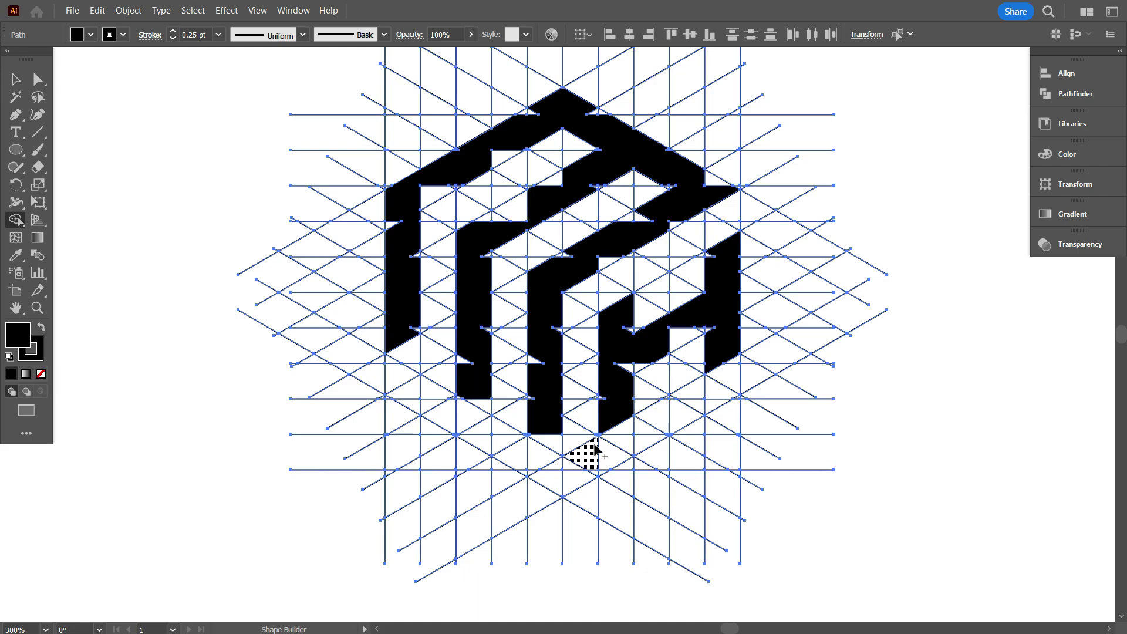
scroll(595, 447, "down", 1)
scroll(632, 364, "up", 1)
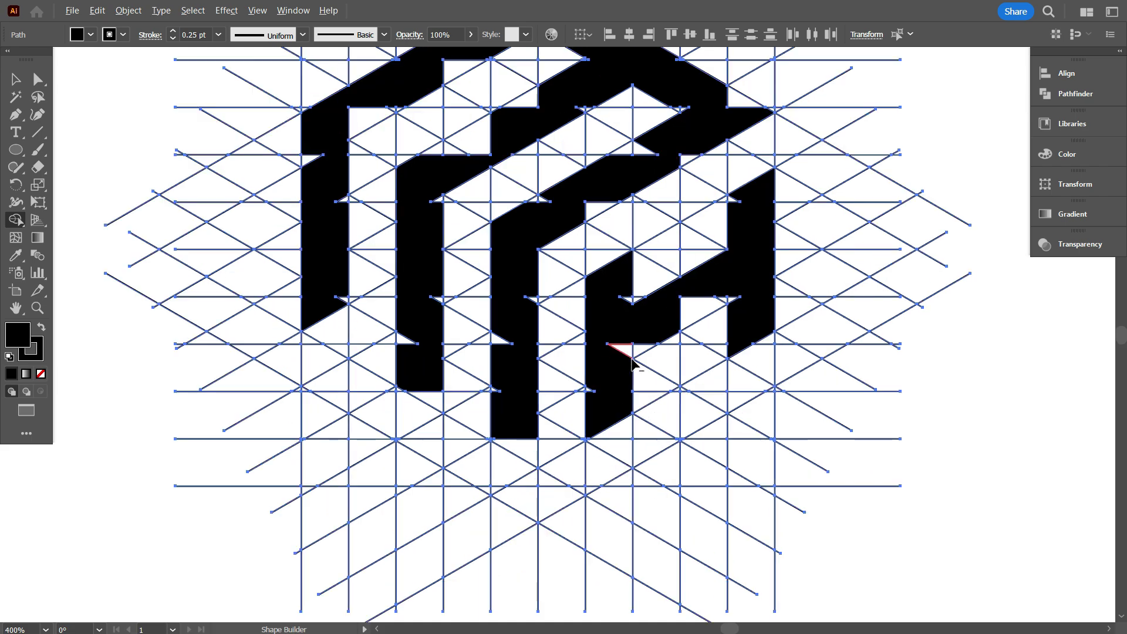
mouse_move(639, 329)
left_mouse_down()
mouse_move(610, 355)
mouse_move(644, 341)
left_mouse_up()
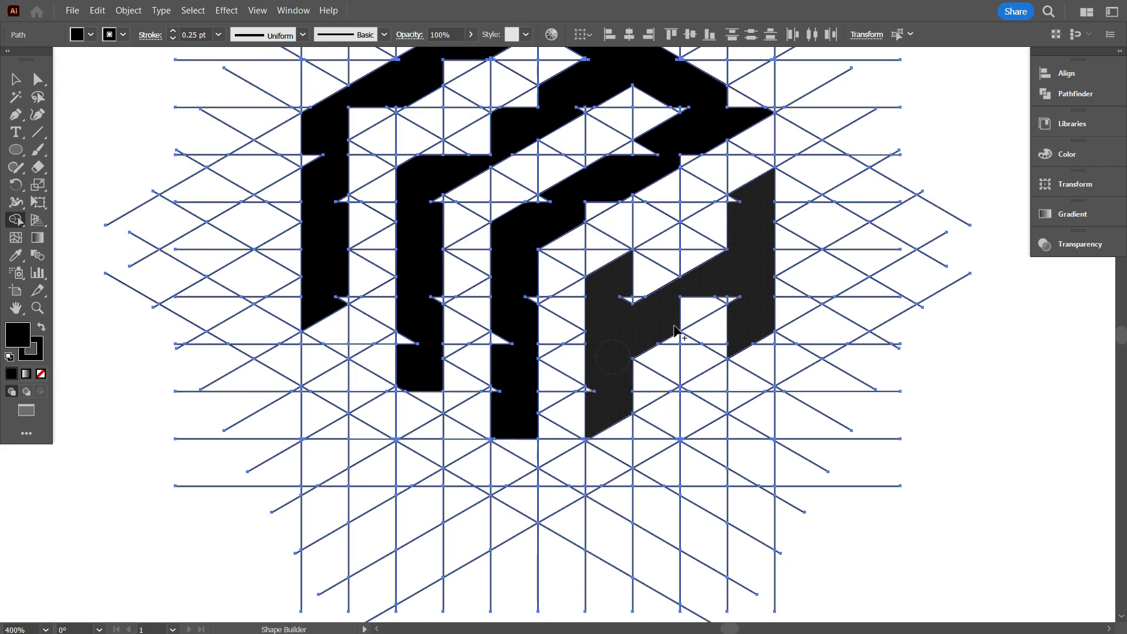
- Merge cells into the lower ends of the first and second bars so each finishes in a slanted tip
scroll(645, 339, "down", 1)
scroll(646, 330, "down", 2)
scroll(445, 343, "up", 4)
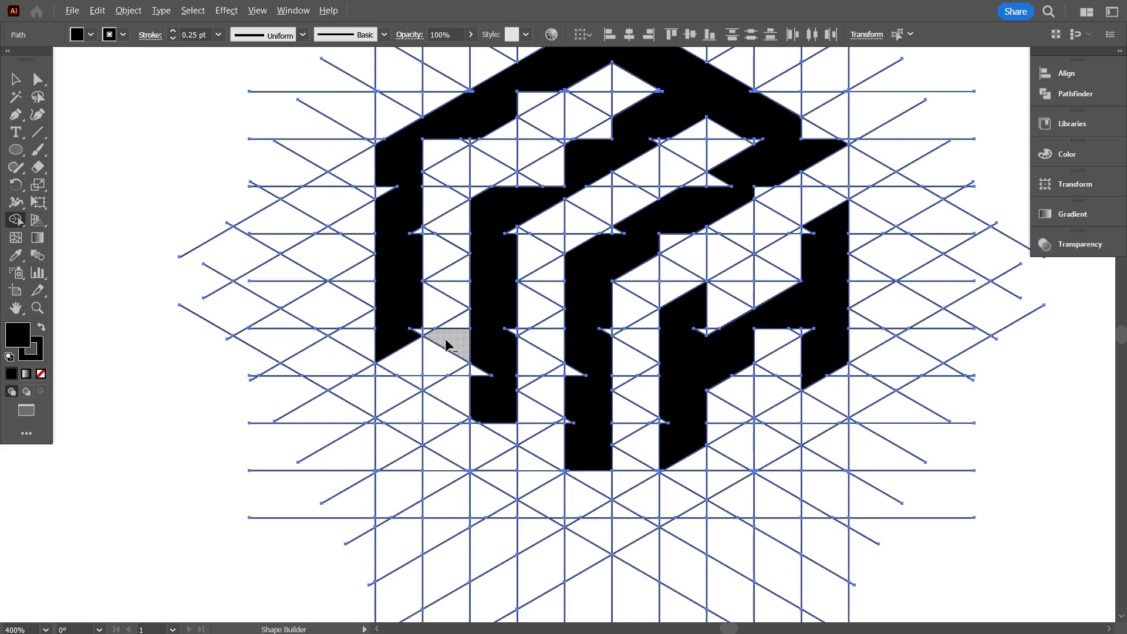
mouse_move(370, 288)
left_mouse_down()
mouse_move(440, 408)
mouse_move(457, 258)
left_mouse_up()
left_click_drag(643, 342, 643, 465)
left_click_drag(684, 470, 712, 558)
- Merge the leftover triangular notches into the vertical parts and upper bends of the first and second bars
scroll(717, 558, "up", 4)
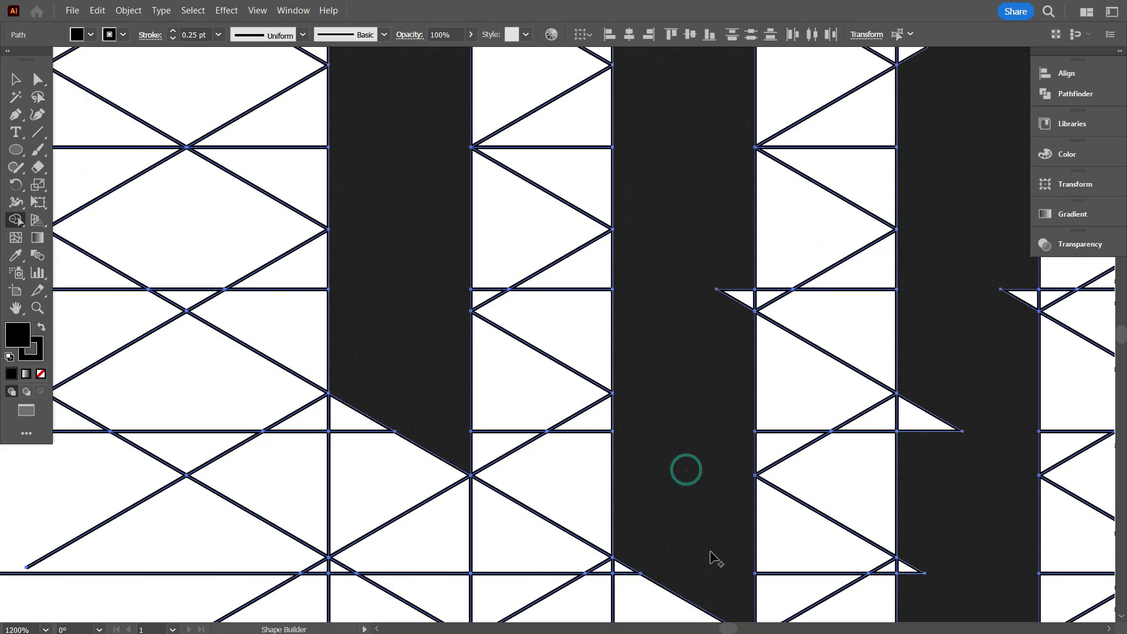
left_click_drag(703, 376, 734, 448)
scroll(586, 352, "up", 4)
left_click_drag(419, 189, 426, 282)
scroll(405, 301, "up", 5)
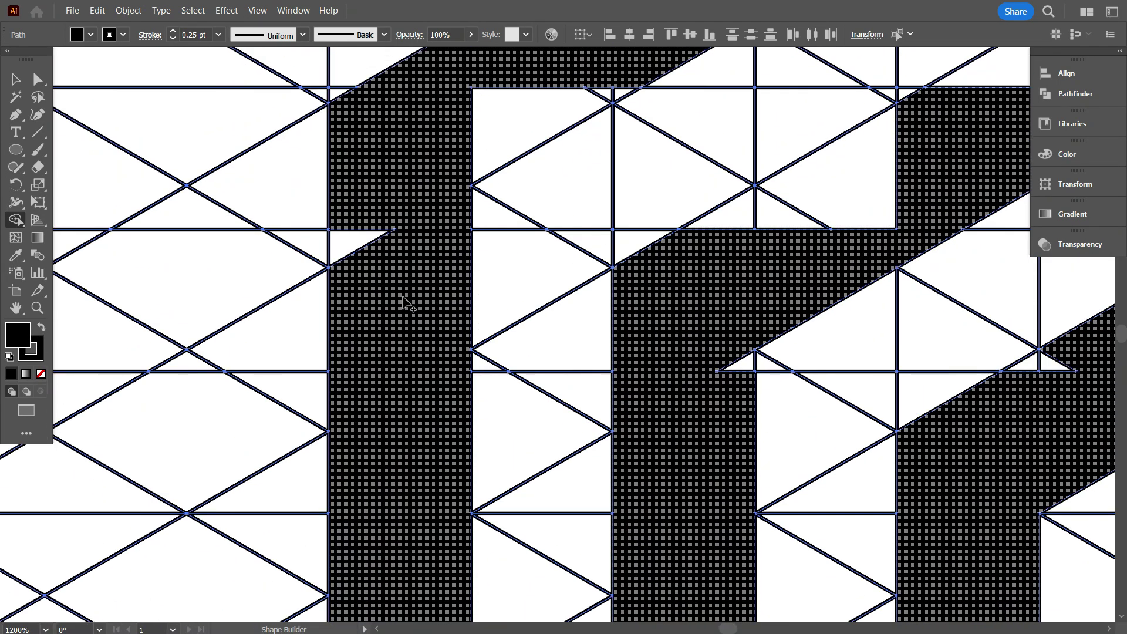
scroll(850, 287, "up", 2)
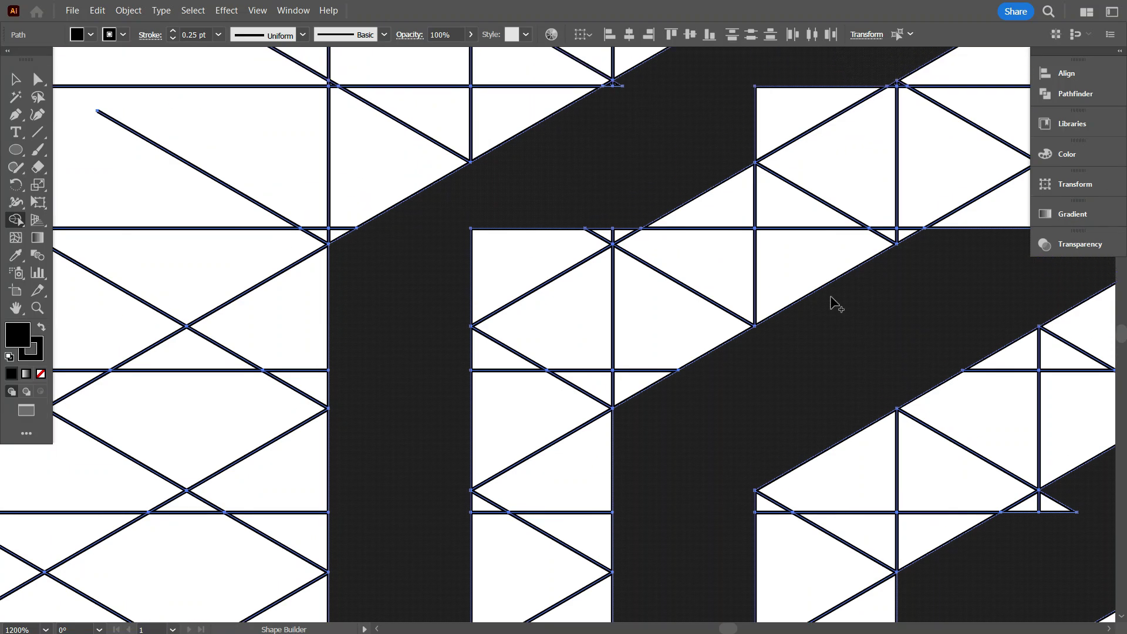
left_click(564, 252)
scroll(503, 289, "down", 1)
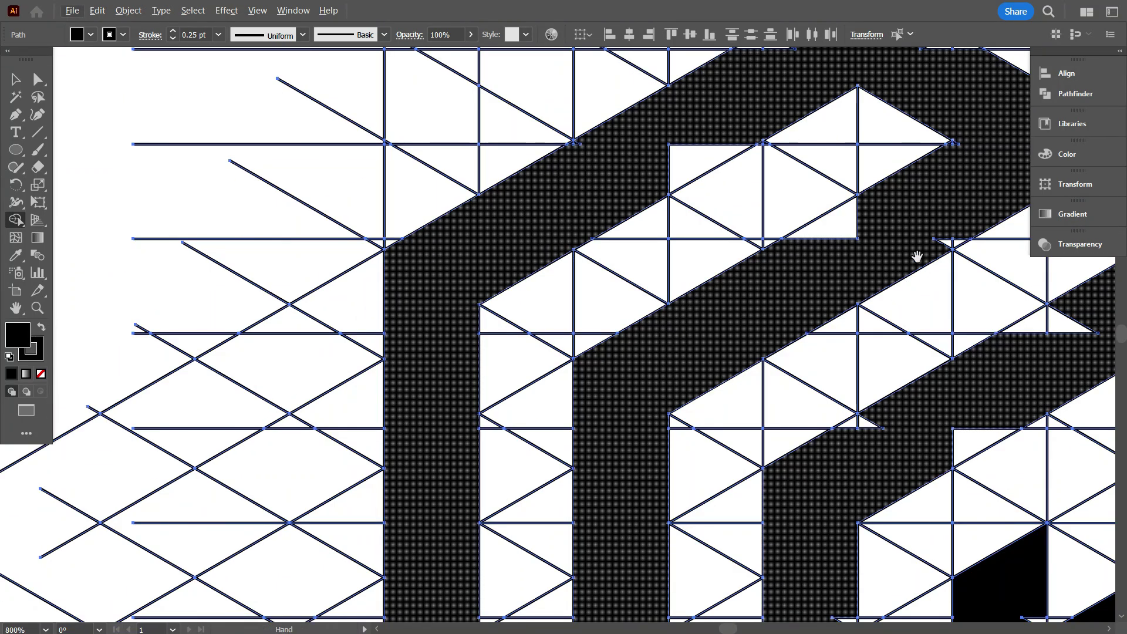
- Merge the tiny slivers at the right-hand corner of the upper white gap into the black shape
scroll(712, 306, "up", 1)
mouse_move(915, 254)
left_mouse_down()
mouse_move(712, 307)
mouse_move(653, 278)
left_mouse_up()
left_click_drag(772, 286, 780, 283)
scroll(770, 123, "up", 3)
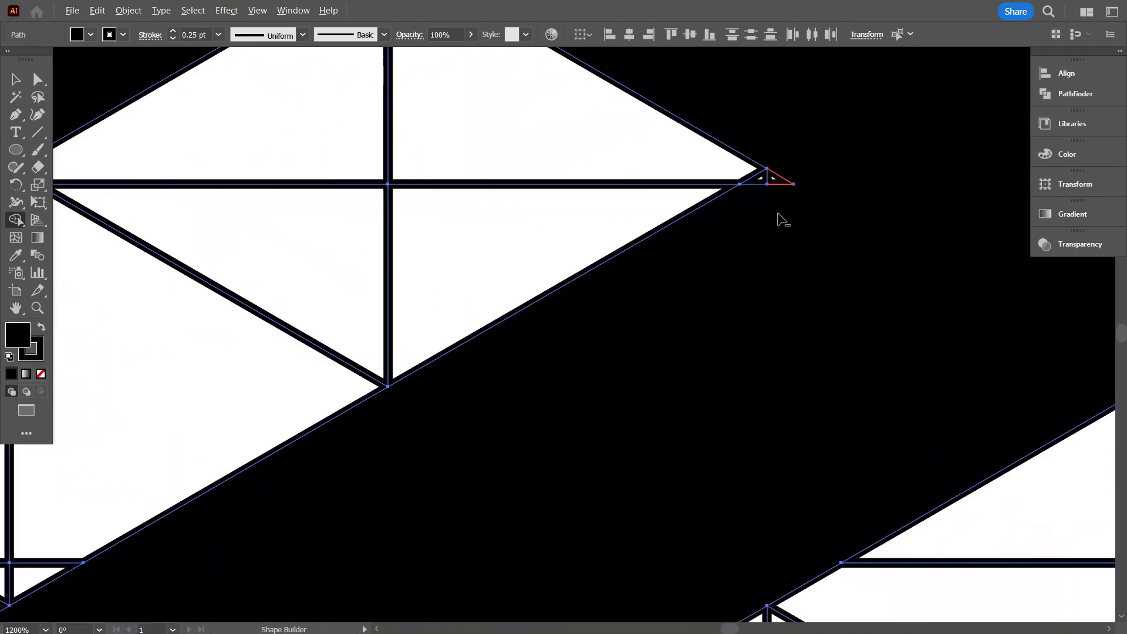
left_click_drag(800, 176, 754, 181)
- Merge the leftover triangles on both sides of the apex and along the upper-left edge into the black shape
scroll(759, 171, "down", 3)
left_click_drag(759, 152, 735, 297)
left_click_drag(487, 245, 284, 358)
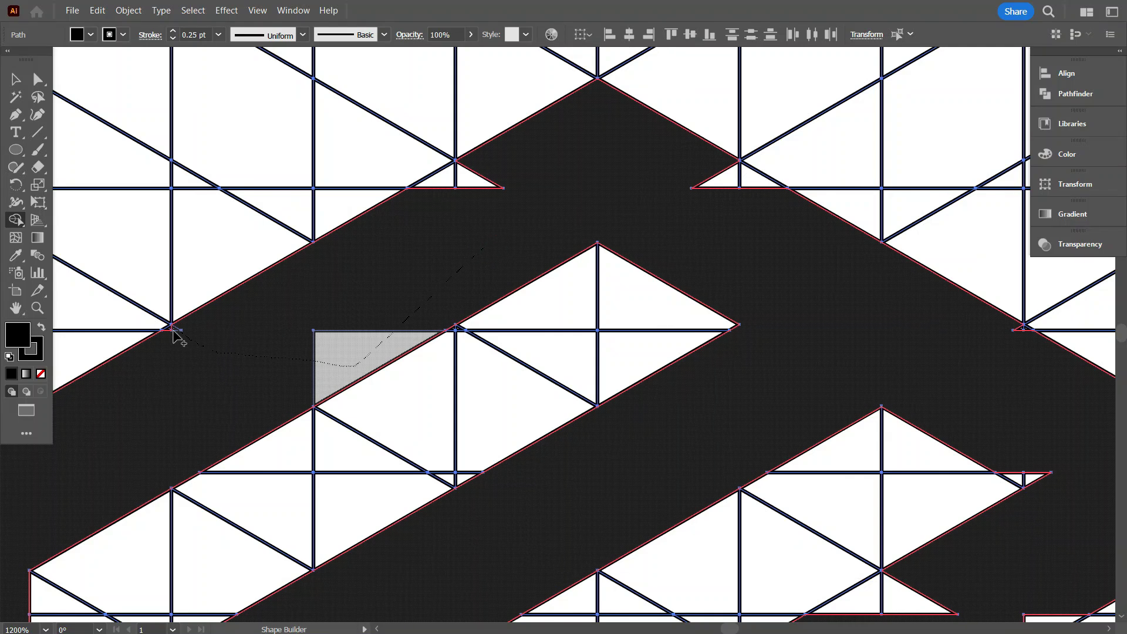
left_click_drag(173, 336, 176, 337)
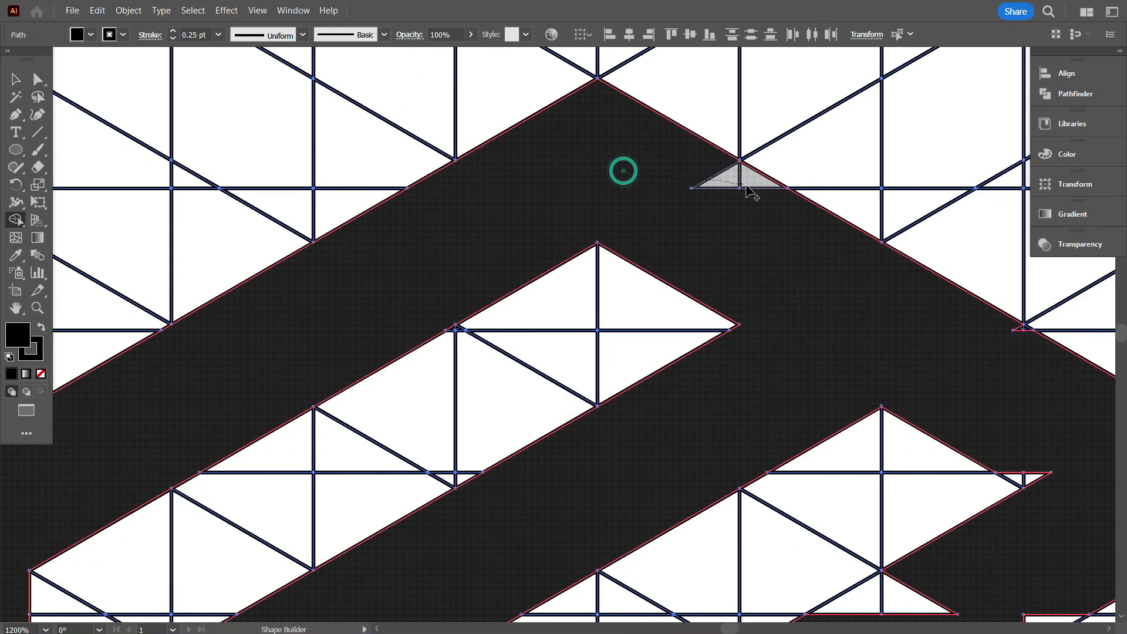
left_click_drag(747, 188, 722, 177)
- Merge the cells around the shape's right tip and the leftover triangles bordering the second white gap
scroll(722, 178, "down", 1)
scroll(834, 278, "down", 1)
scroll(1011, 329, "up", 3)
left_click_drag(1007, 338, 772, 354)
left_click_drag(771, 272, 767, 242)
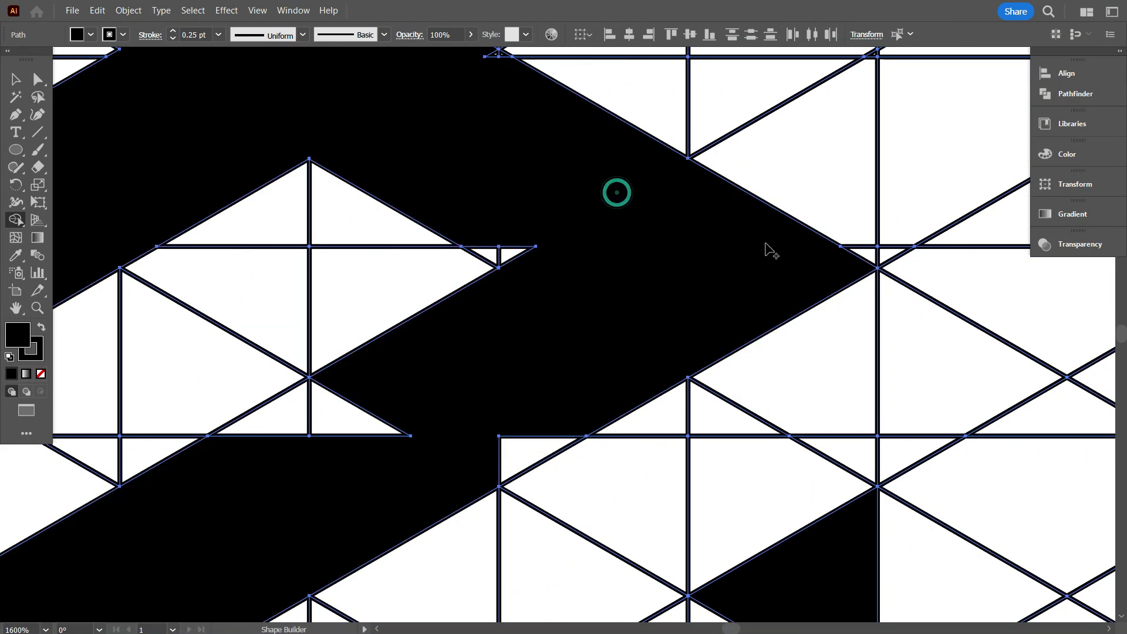
left_click_drag(472, 209, 488, 244)
left_click_drag(417, 385, 285, 420)
- Merge the remaining triangles along the upper and lower edges of the third bar's diagonal part
scroll(683, 355, "down", 3)
scroll(472, 523, "up", 2)
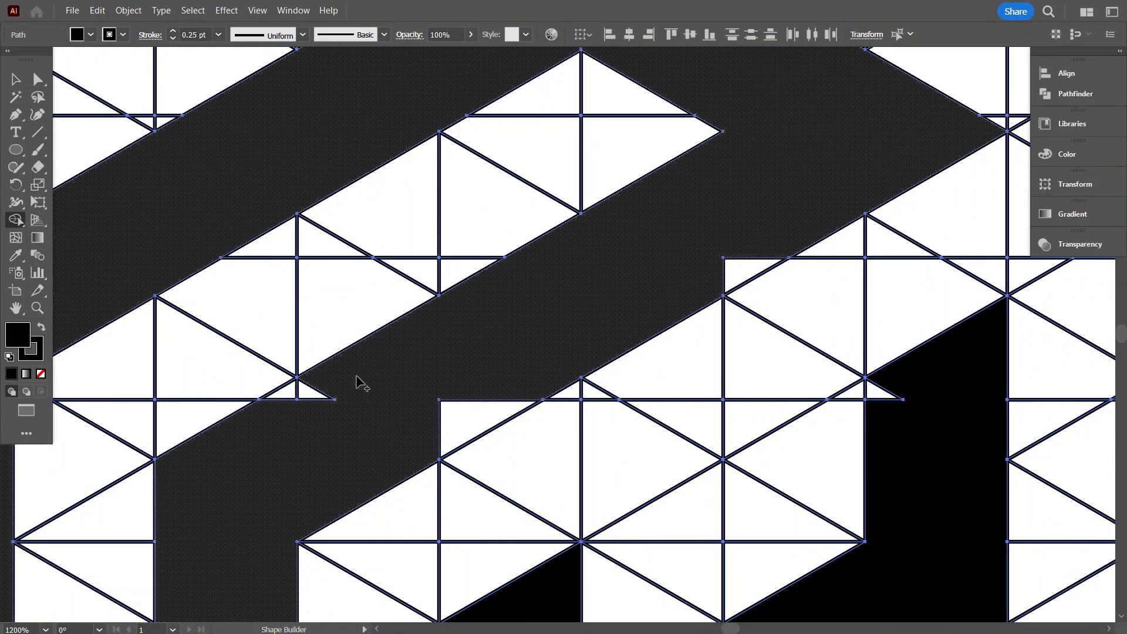
left_click_drag(355, 379, 282, 392)
left_click_drag(405, 429, 466, 418)
left_click_drag(571, 289, 737, 262)
- Merge the notches along the third bar's vertical part and extend its lower end to a slanted tip
scroll(737, 252, "down", 3)
scroll(563, 282, "down", 2)
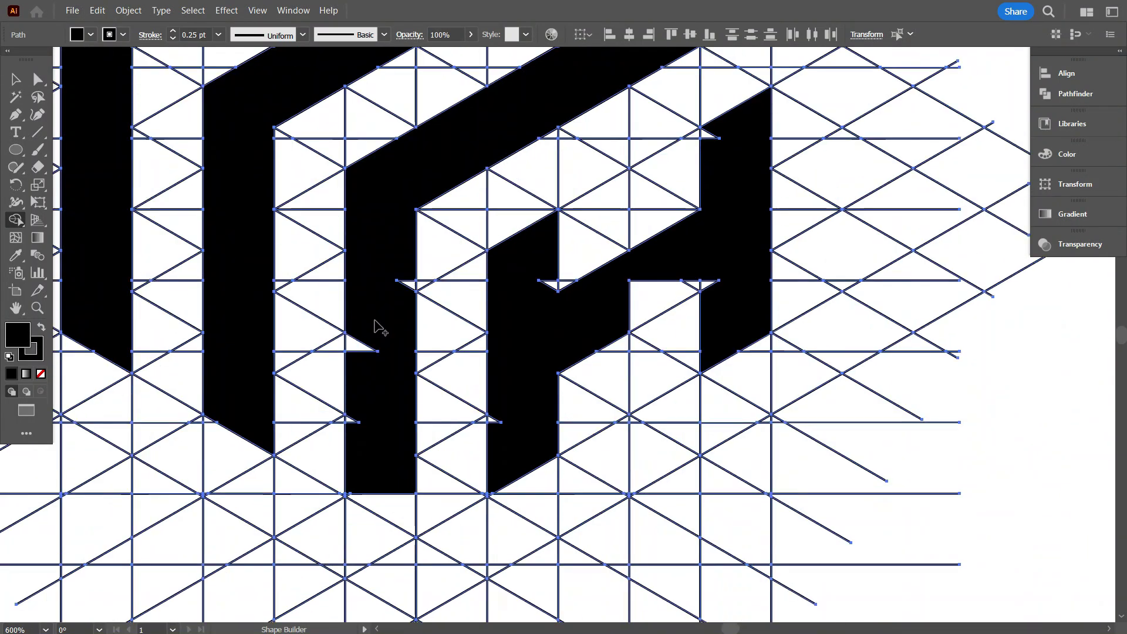
scroll(374, 329, "up", 1)
left_click_drag(389, 297, 360, 330)
left_click_drag(403, 211, 430, 250)
scroll(395, 322, "down", 3)
left_click_drag(389, 329, 428, 435)
scroll(384, 429, "up", 3)
left_click_drag(294, 384, 279, 392)
- Merge the leftover sliver and lower corner into the H's left leg
scroll(435, 419, "down", 4)
scroll(550, 428, "up", 6)
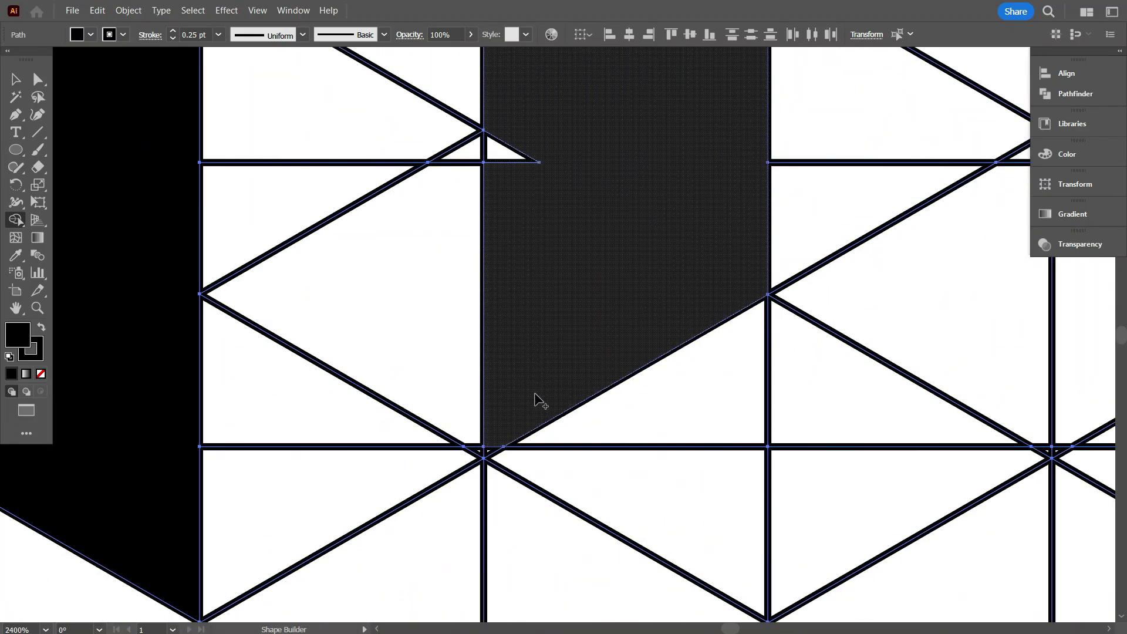
left_click_drag(474, 323, 444, 375)
scroll(444, 370, "down", 3)
scroll(455, 370, "down", 2)
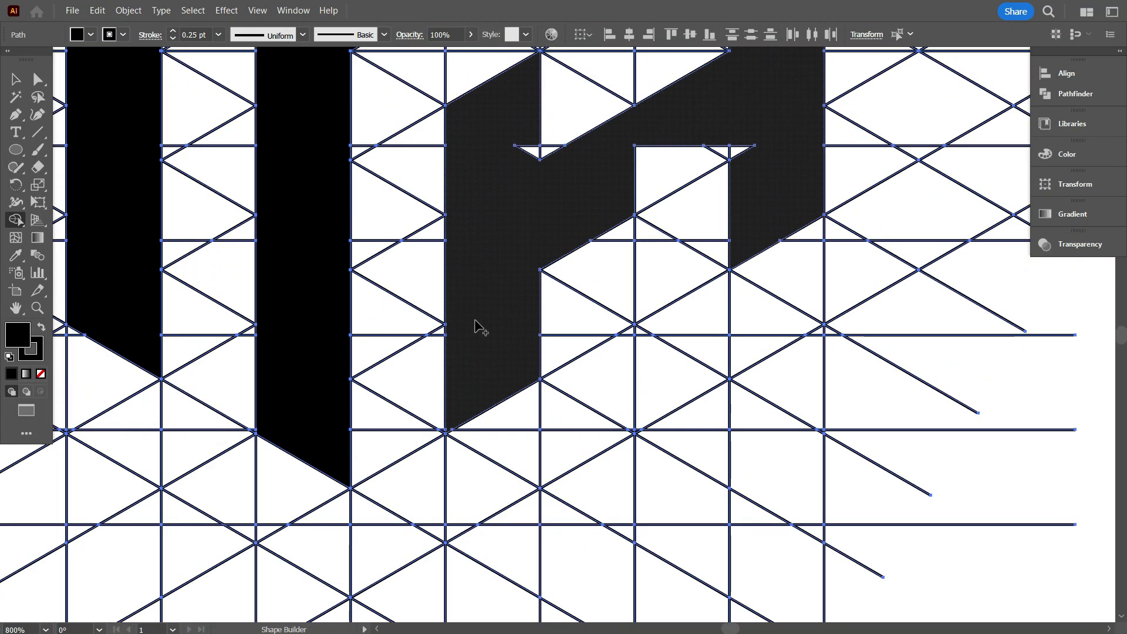
- Merge the remaining triangles above and below the H's crossbar so its edges run straight
scroll(475, 325, "up", 1)
left_click_drag(580, 346, 856, 291)
scroll(763, 328, "down", 1)
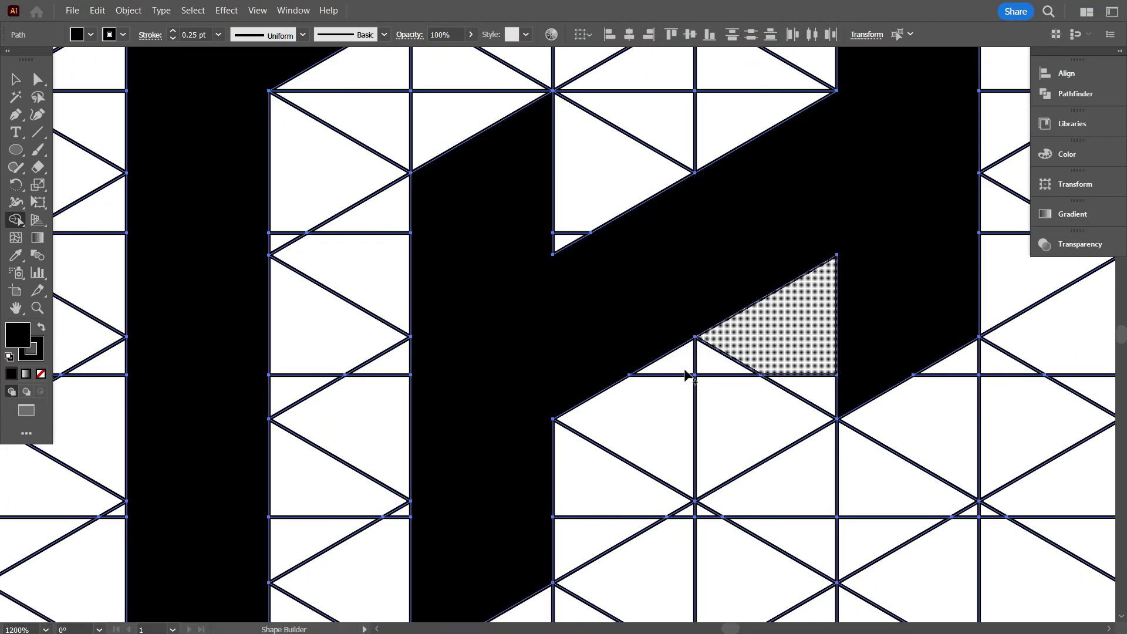
scroll(627, 320, "down", 3)
scroll(703, 160, "up", 3)
mouse_move(682, 234)
left_mouse_down()
mouse_move(651, 272)
mouse_move(631, 251)
left_mouse_up()
scroll(630, 252, "down", 2)
scroll(692, 188, "up", 3)
scroll(769, 194, "up", 5)
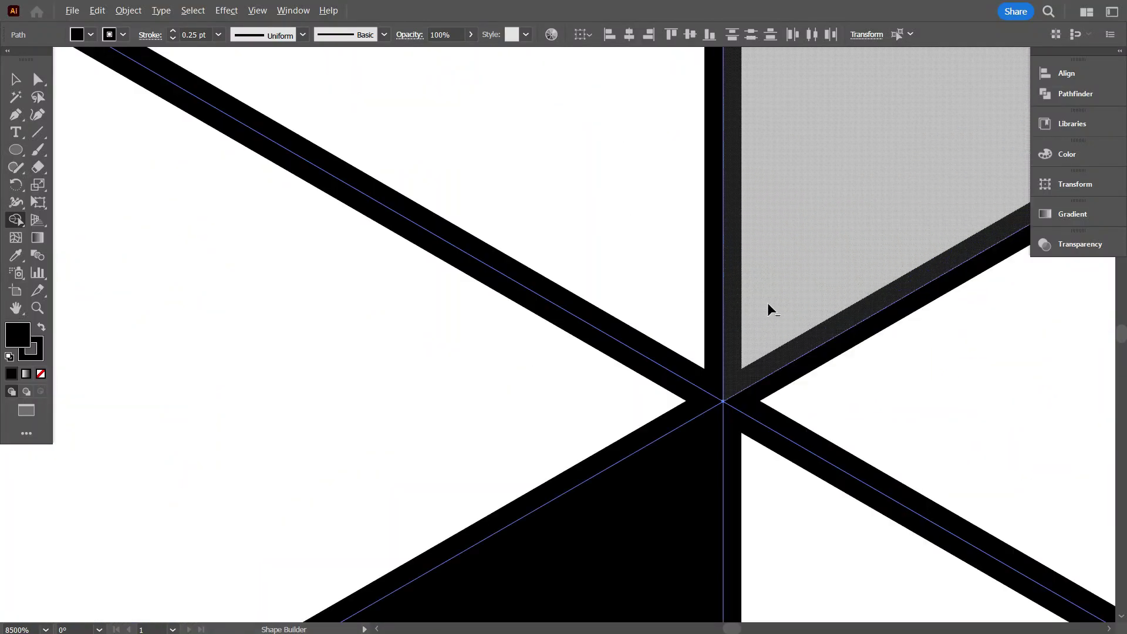
scroll(720, 381, "down", 9)
scroll(710, 328, "down", 3)
scroll(516, 241, "down", 2)
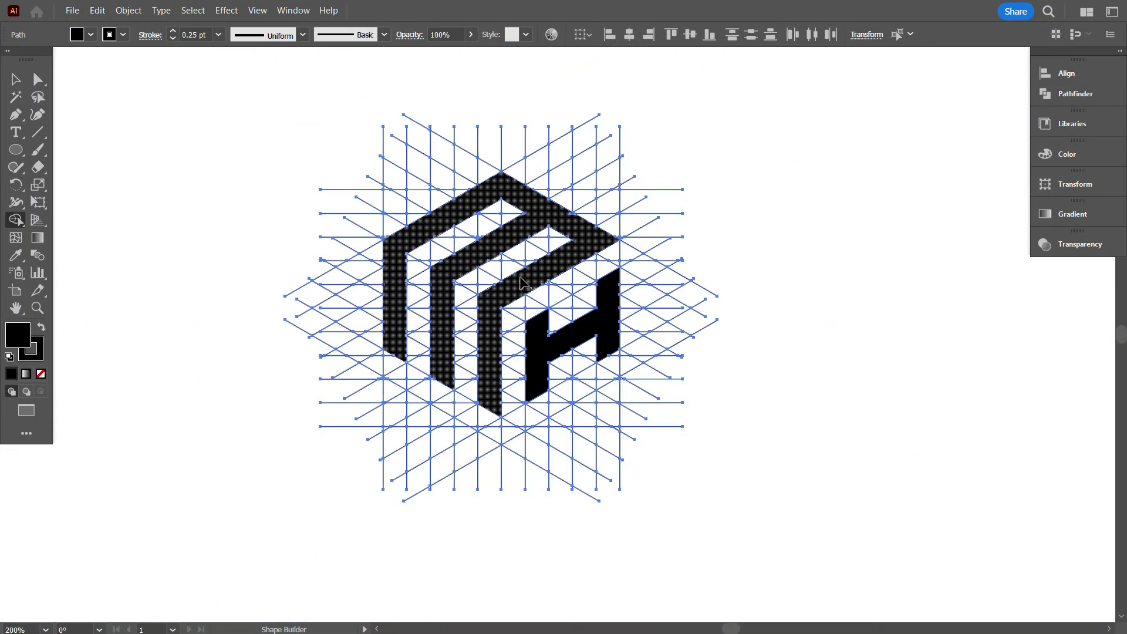
- Select the three-bar shape and the H together and move them off the grid to its left
left_click(16, 81)
left_click(175, 154)
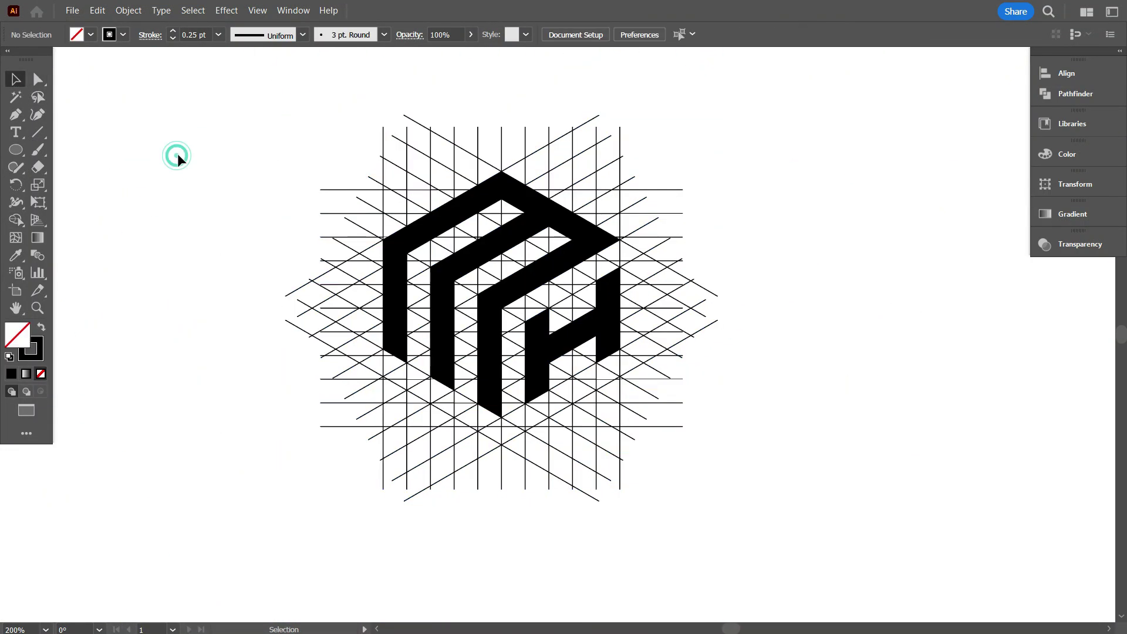
left_click(535, 280)
scroll(616, 305, "up", 2)
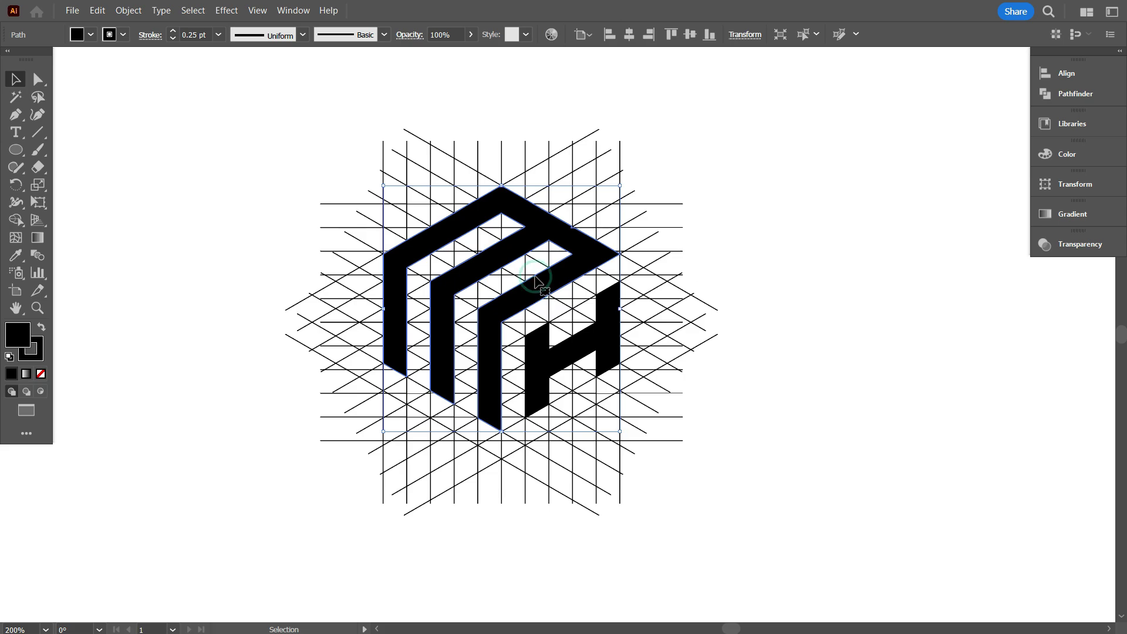
left_click(744, 362)
left_click_drag(739, 430, 815, 431)
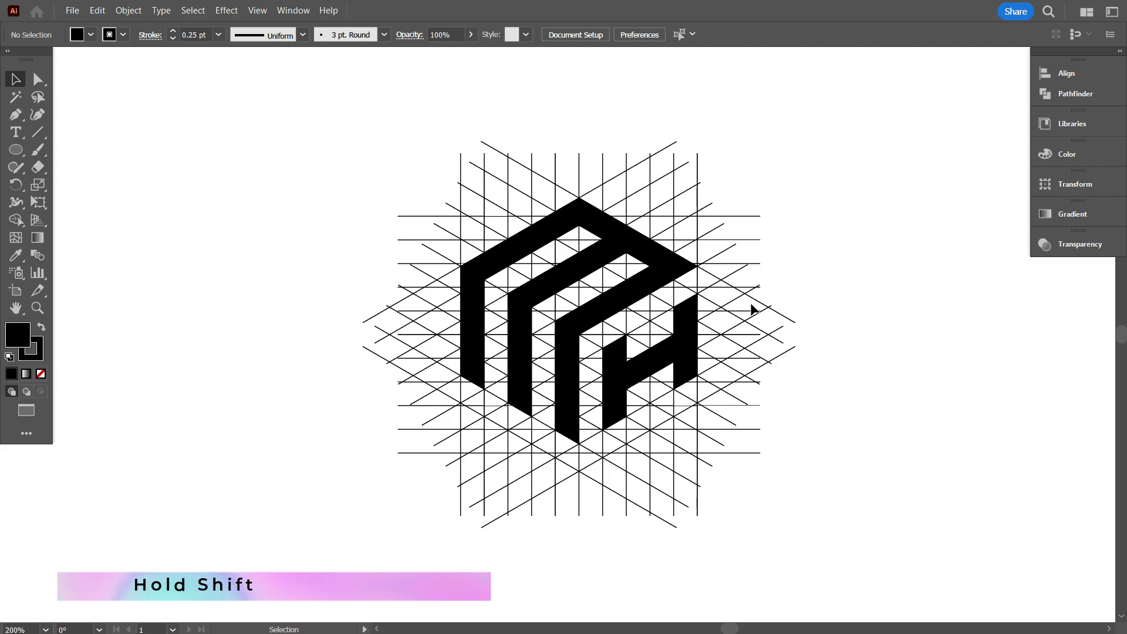
left_click(583, 280)
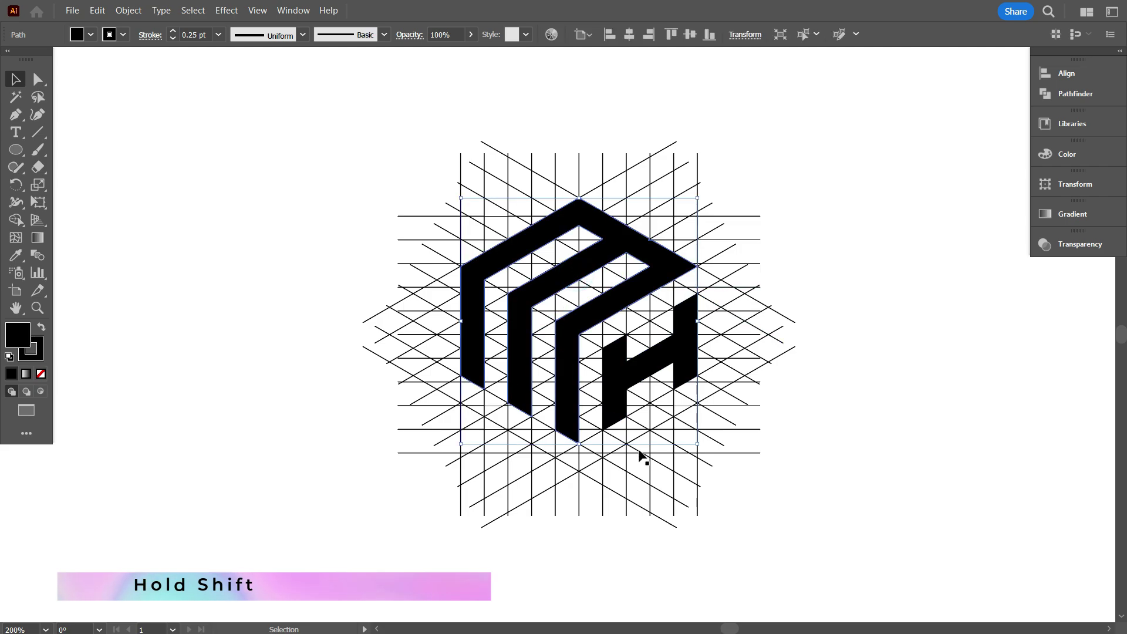
left_click(617, 378, "shift")
left_click_drag(618, 382, 273, 376)
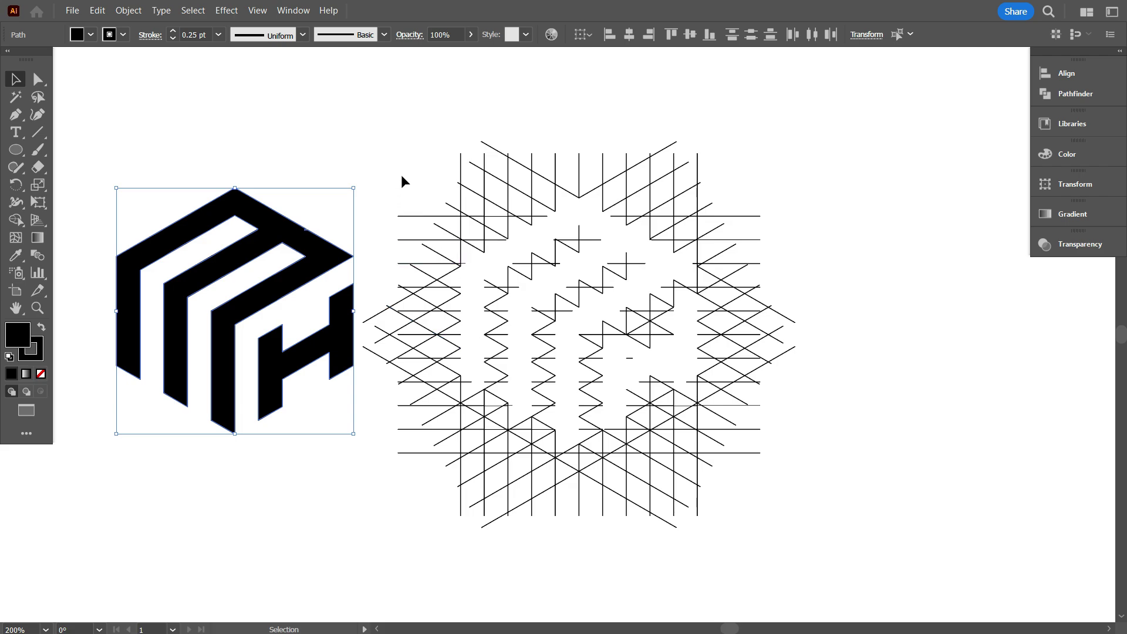
- Delete the leftover grid lines and move the whole logo back to the middle of the canvas
left_click_drag(401, 177, 812, 496)
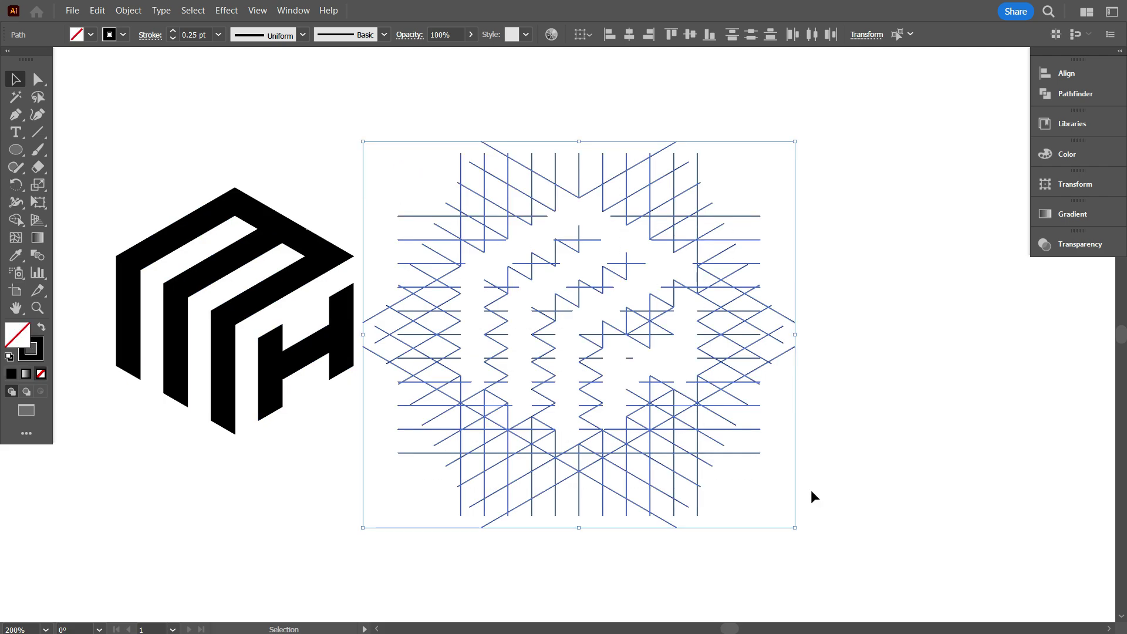
key("Delete")
left_click_drag(719, 481, 156, 199)
left_click_drag(234, 273, 558, 289)
key("ctrl+plus")
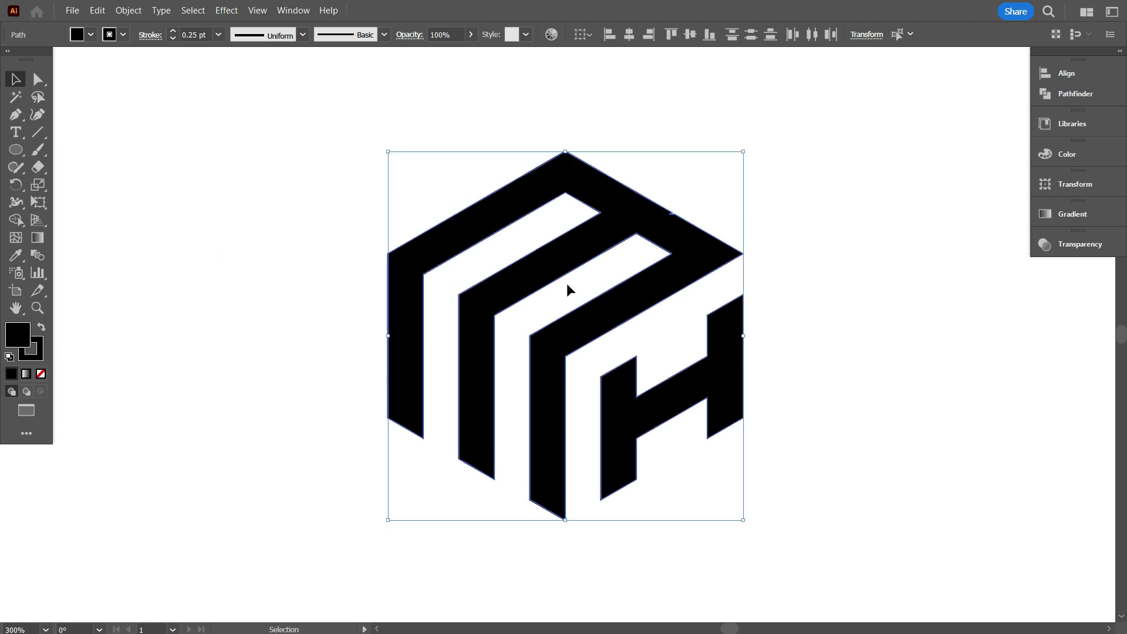
- Examine the logo's outline up close along its upper-right edge for irregularities
left_click(799, 310)
scroll(695, 274, "up", 1)
scroll(692, 220, "up", 4)
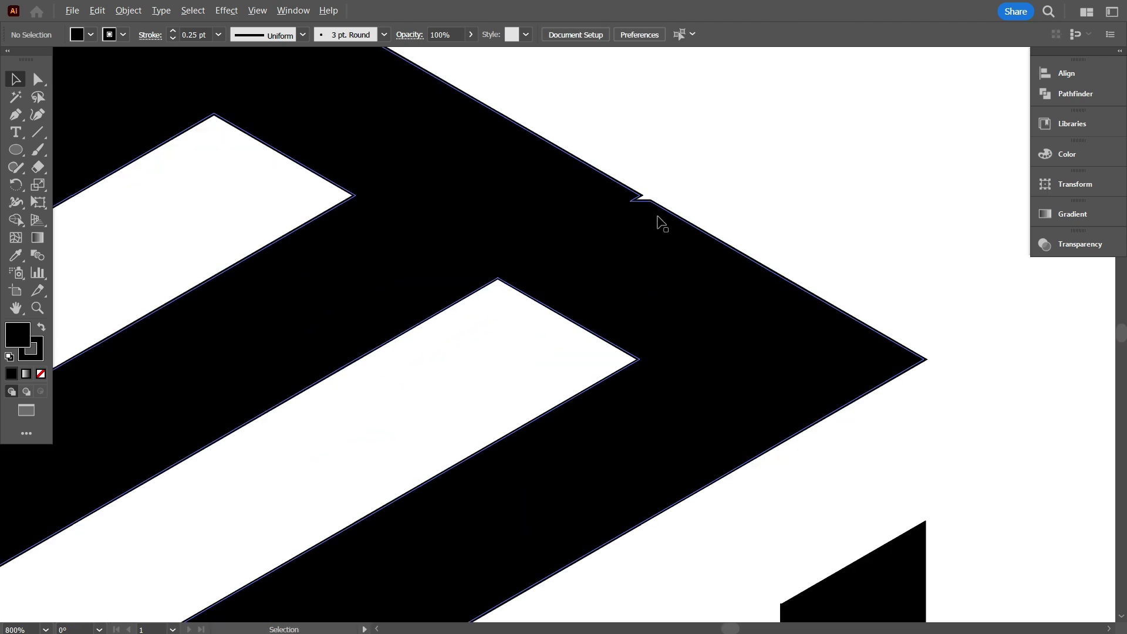
scroll(647, 202, "up", 2)
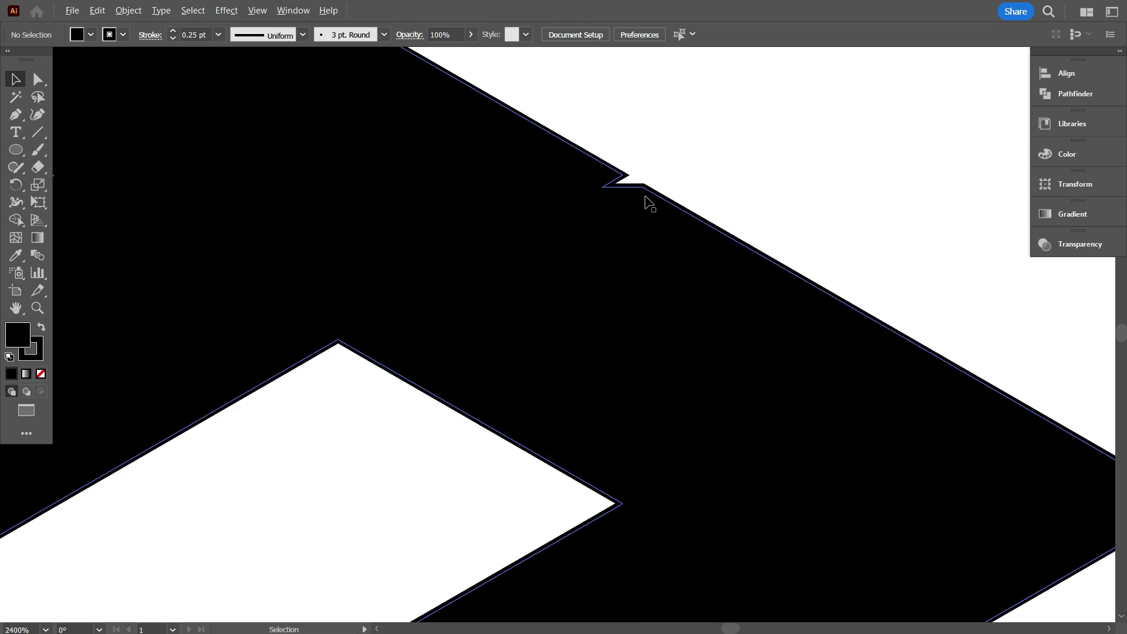
scroll(615, 205, "down", 5)
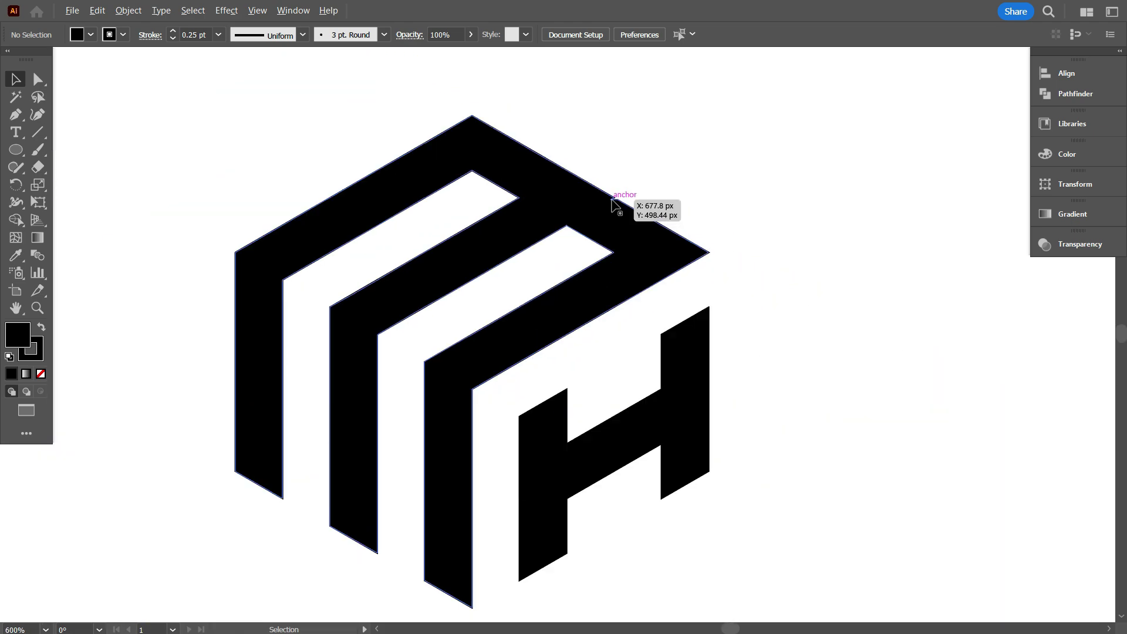
scroll(622, 217, "down", 1)
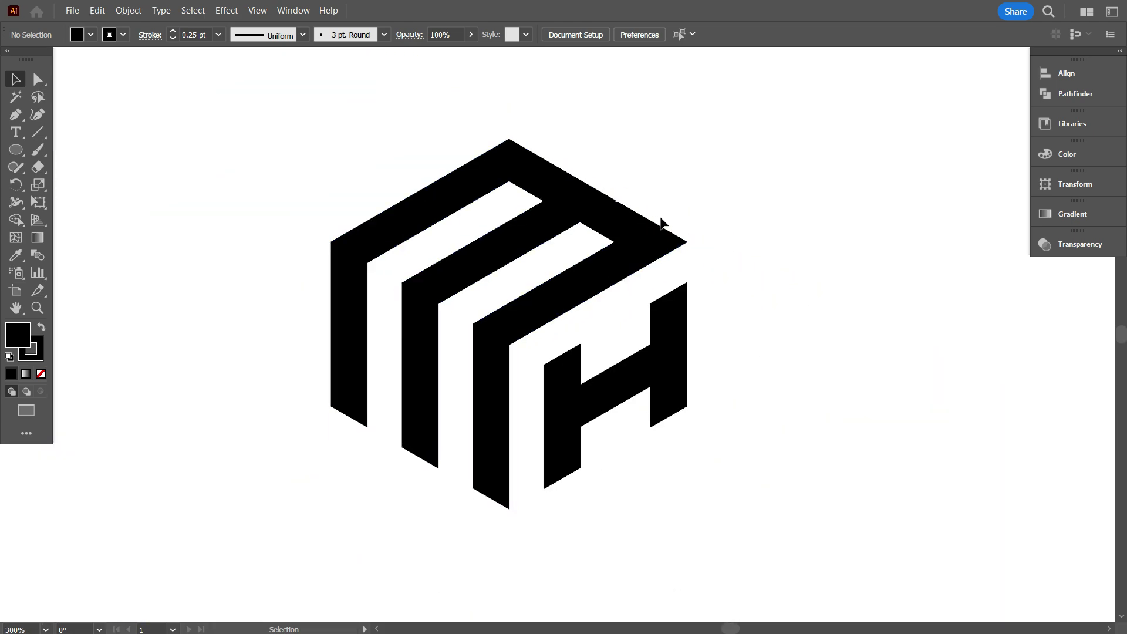
scroll(645, 244, "down", 1)
scroll(541, 256, "up", 1)
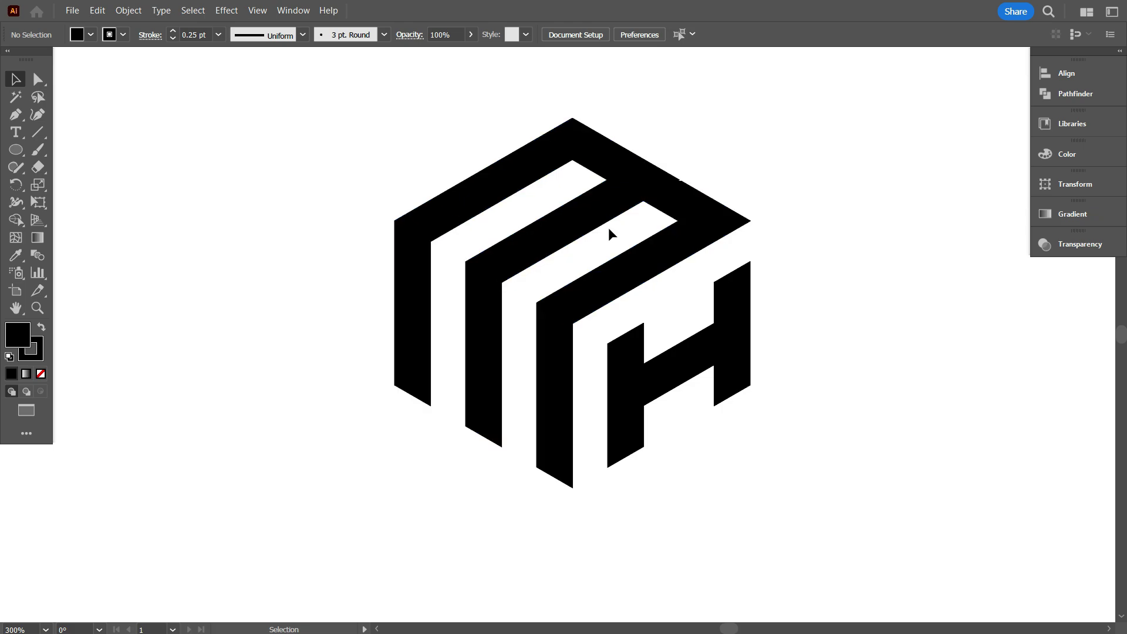
- Select the whole logo and set its stroke weight to 5 pt
left_click_drag(352, 160, 824, 452)
scroll(197, 32, "up", 5)
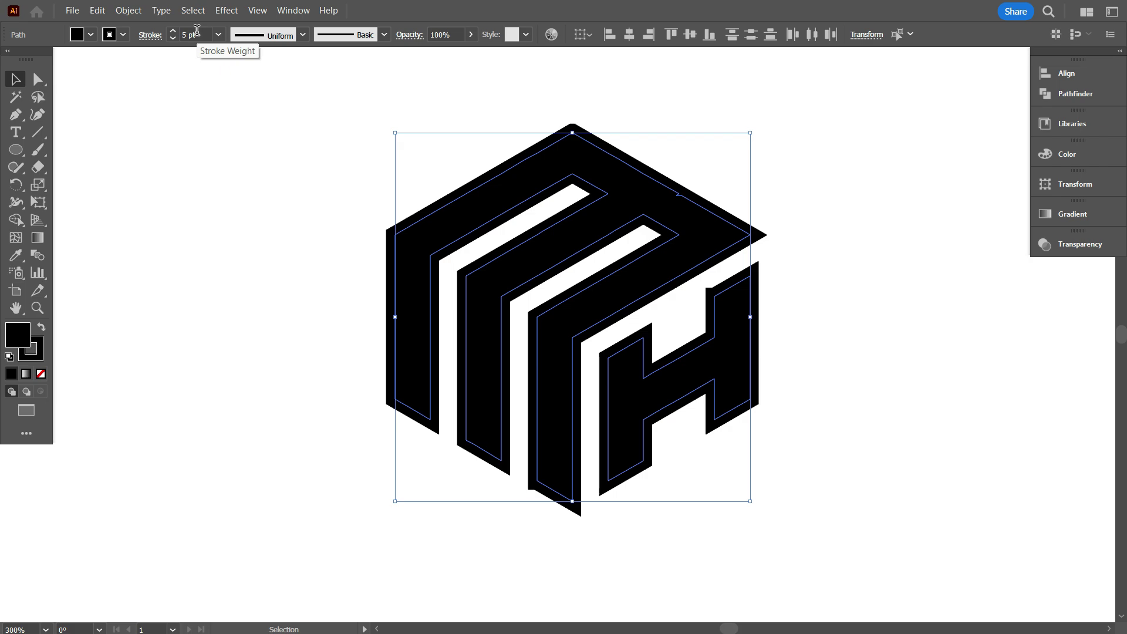
scroll(558, 296, "down", 1)
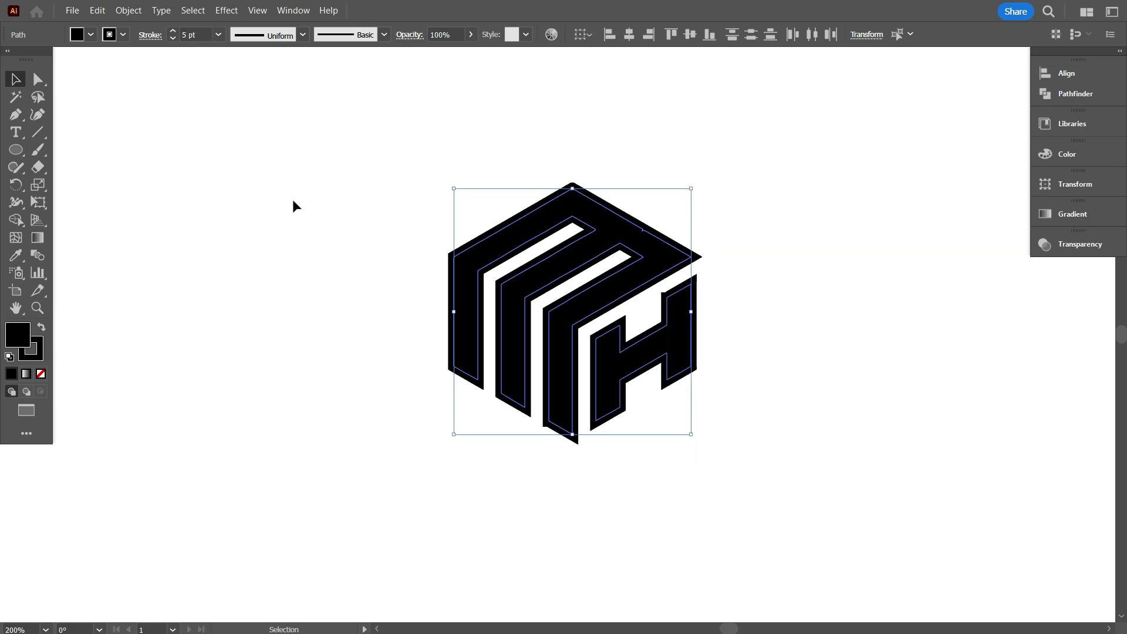
- Expand the logo's fill and stroke, and unite the resulting pieces with Pathfinder's Unite mode
left_click(126, 12)
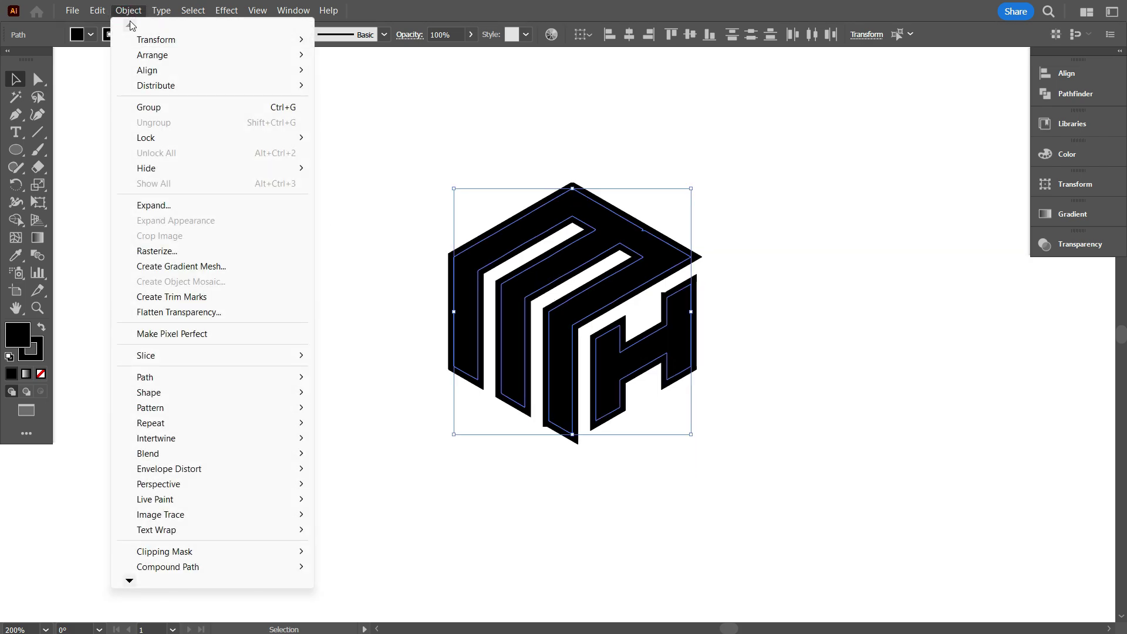
left_click(169, 204)
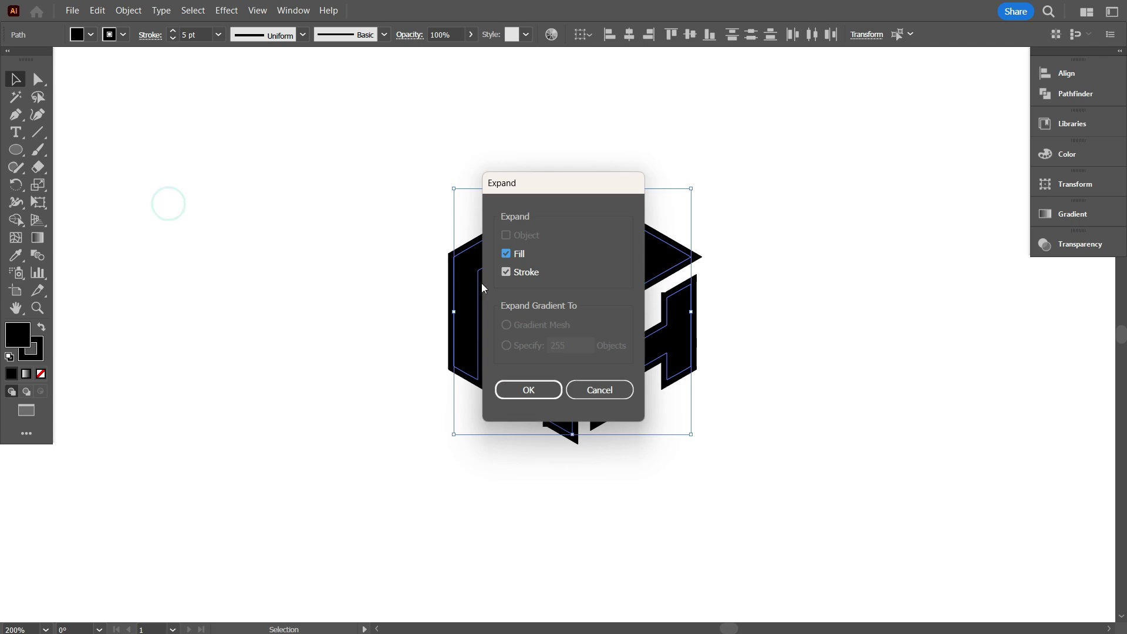
left_click(533, 390)
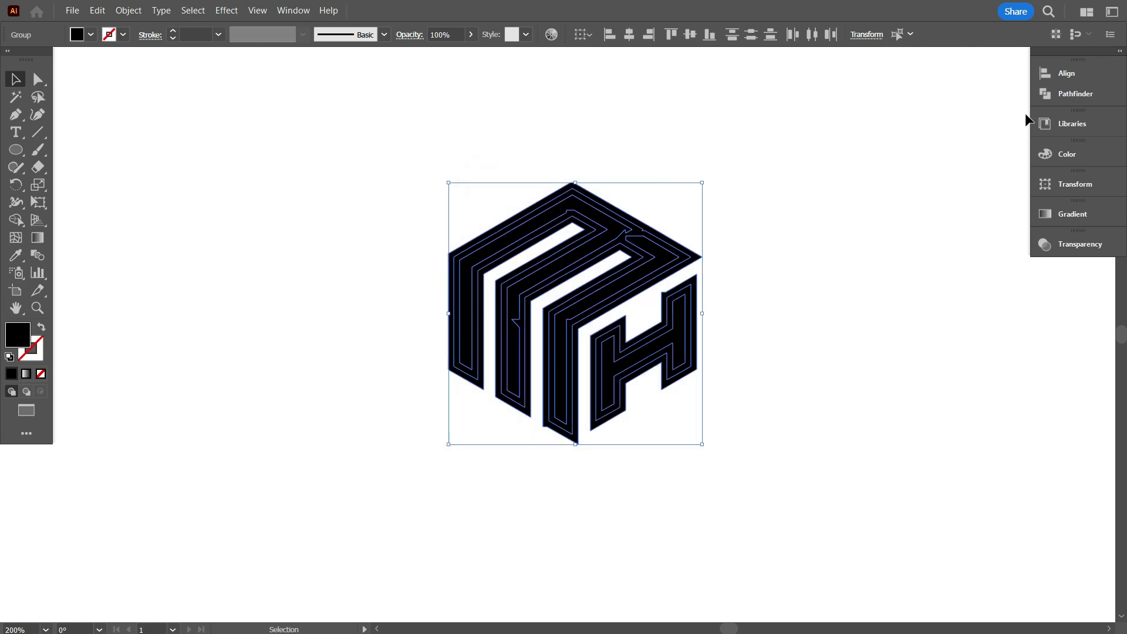
left_click(1074, 94)
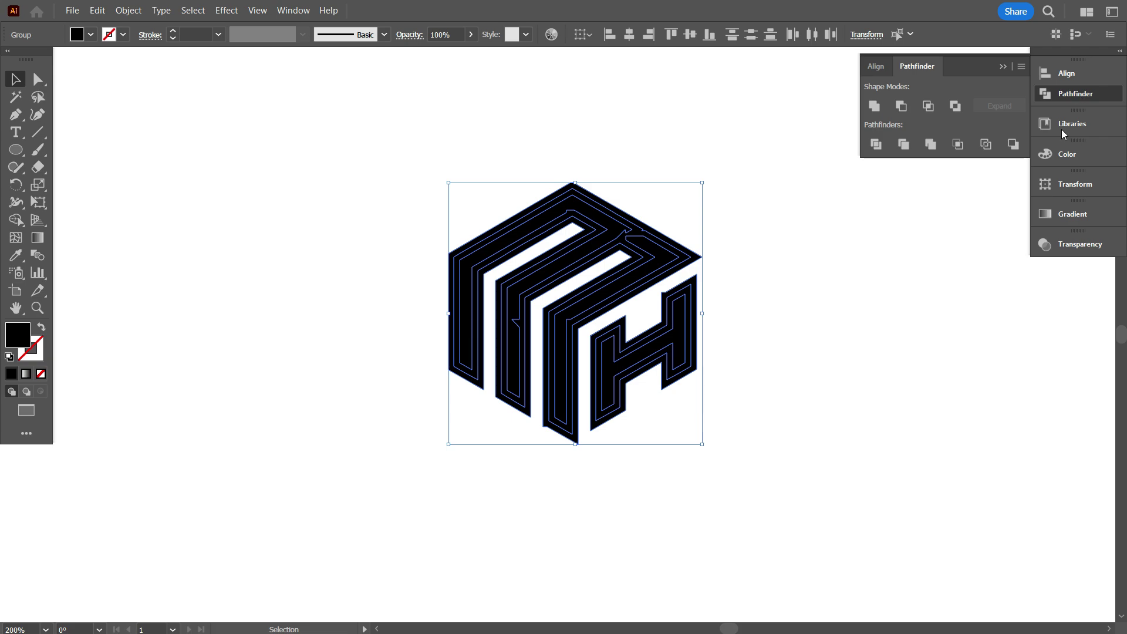
left_click(875, 106)
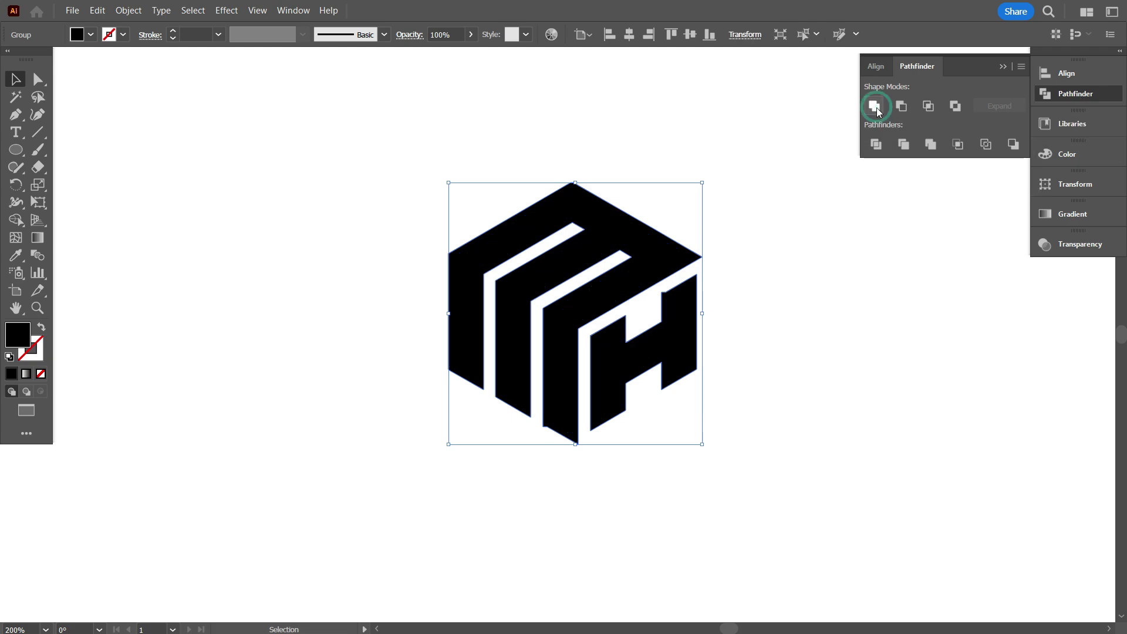
left_click(811, 267)
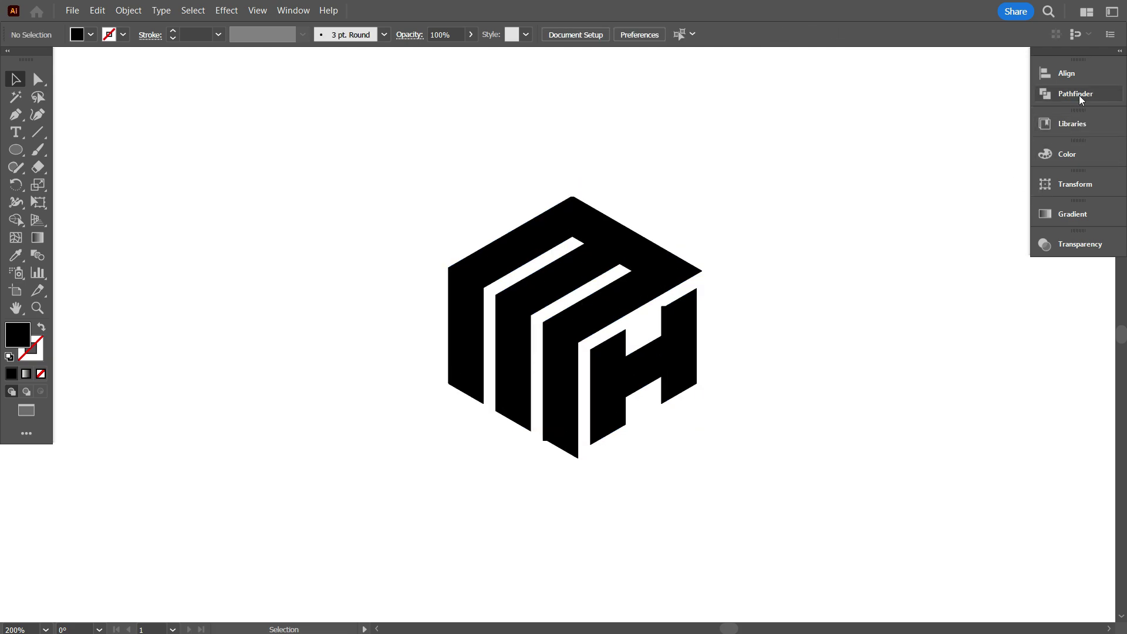
- Directly select the outer bend corners of the three bars and round them together to a radius of about 20.17 px
scroll(875, 311, "down", 1)
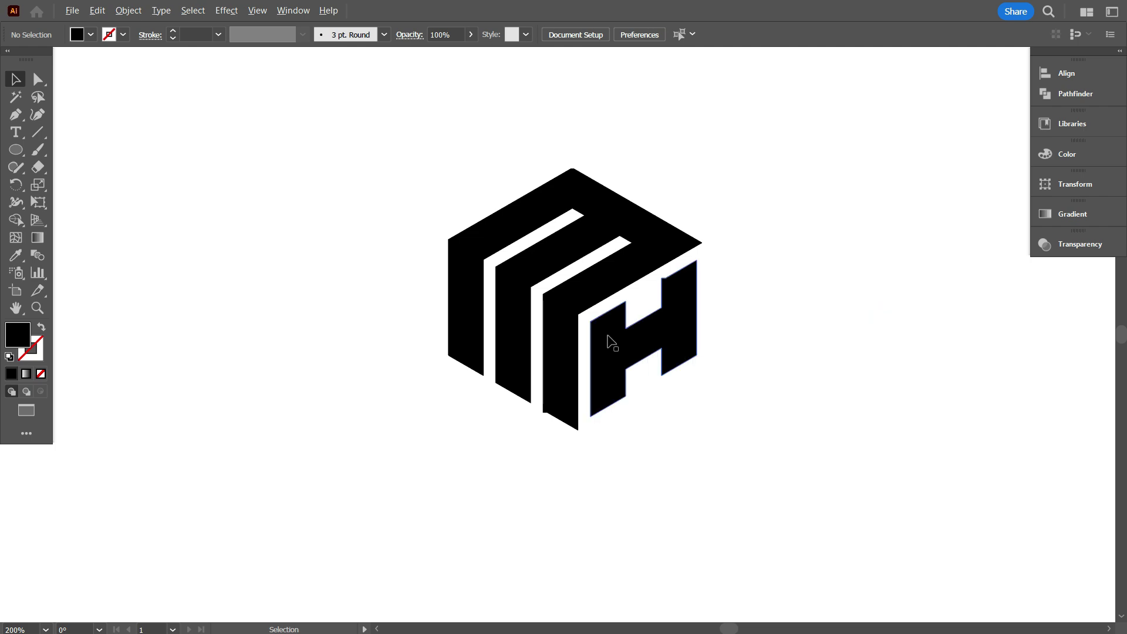
scroll(609, 339, "up", 1)
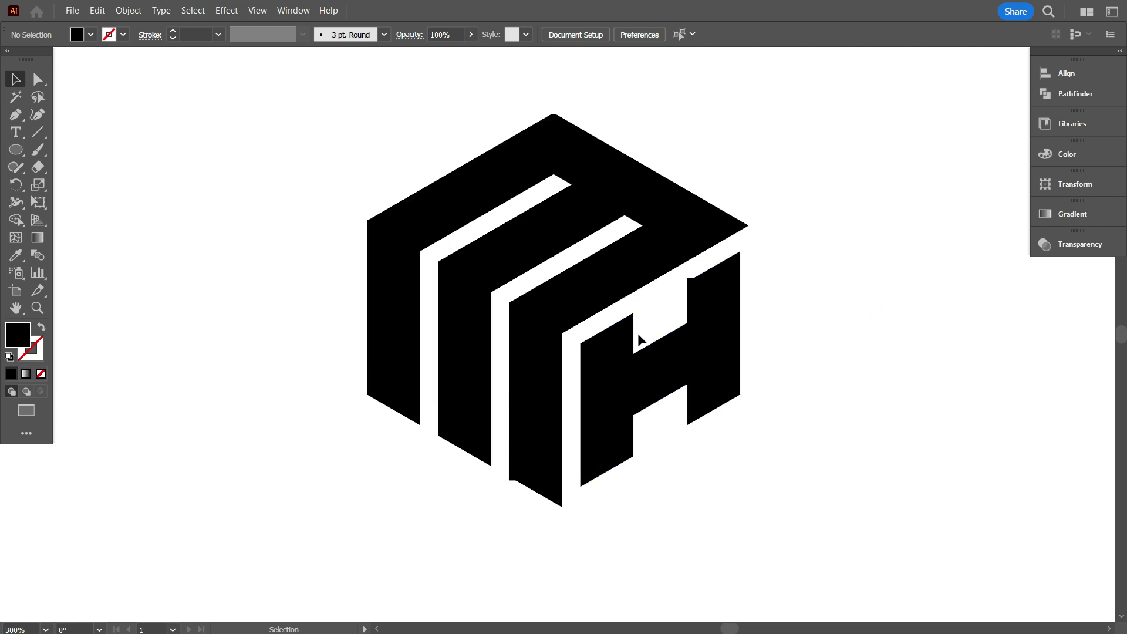
left_click(435, 211)
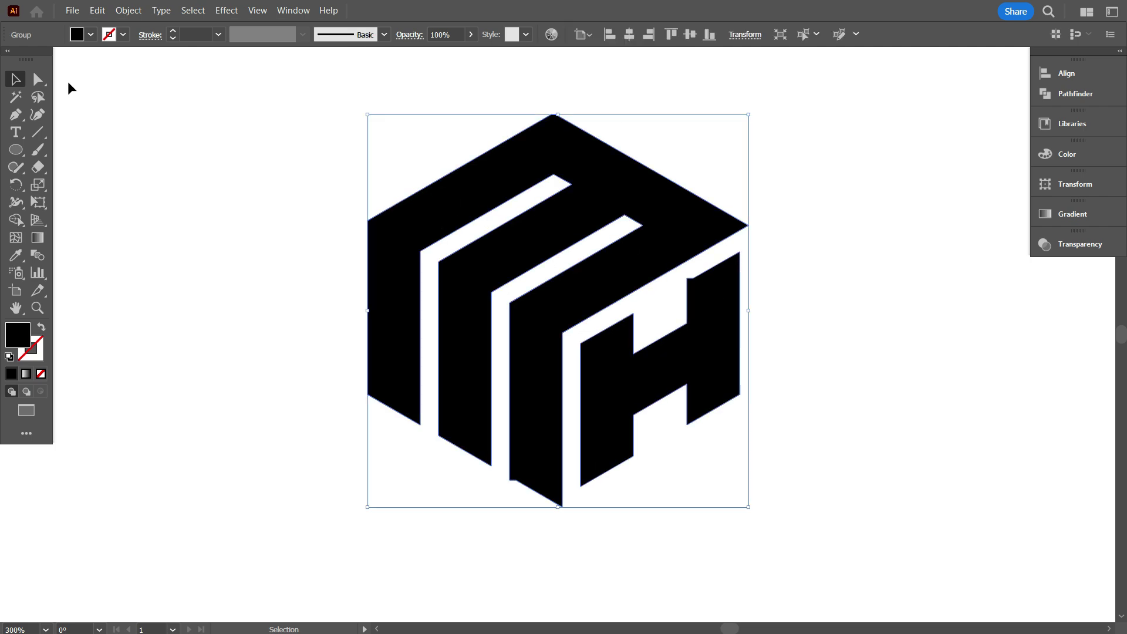
left_click(38, 80)
scroll(430, 254, "up", 1)
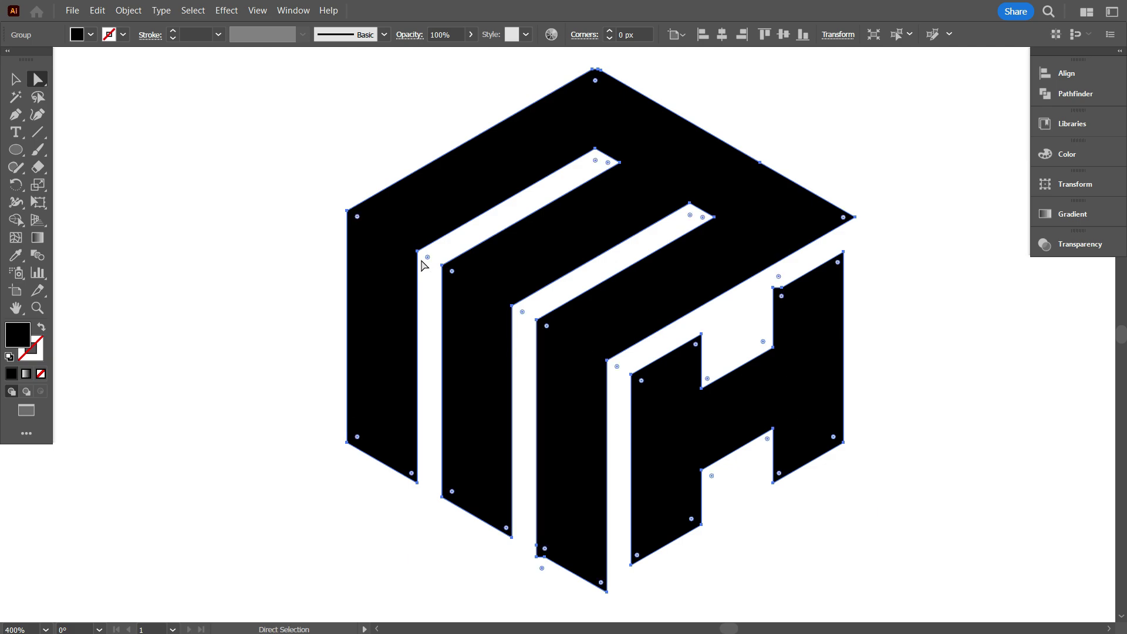
left_click(357, 216)
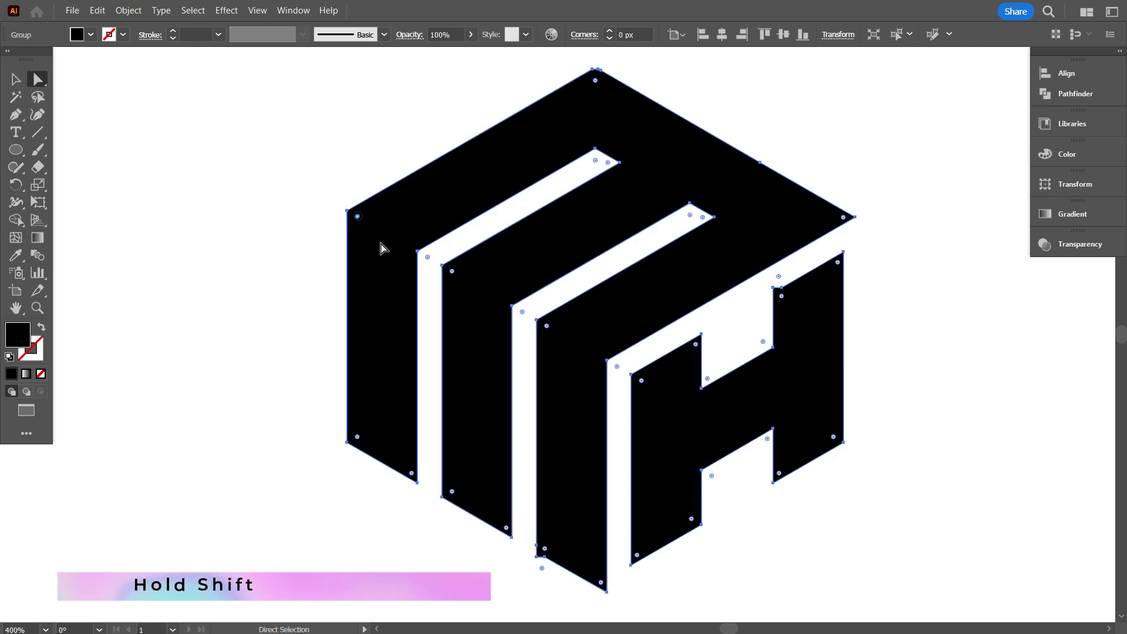
left_click(453, 273, "shift")
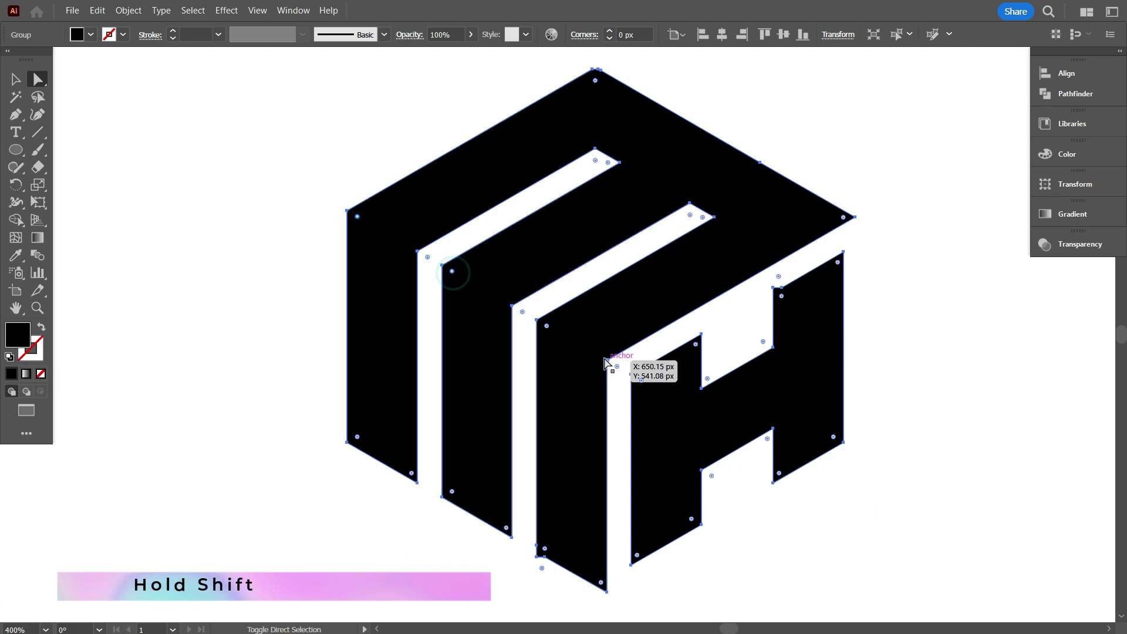
left_click(546, 326, "shift")
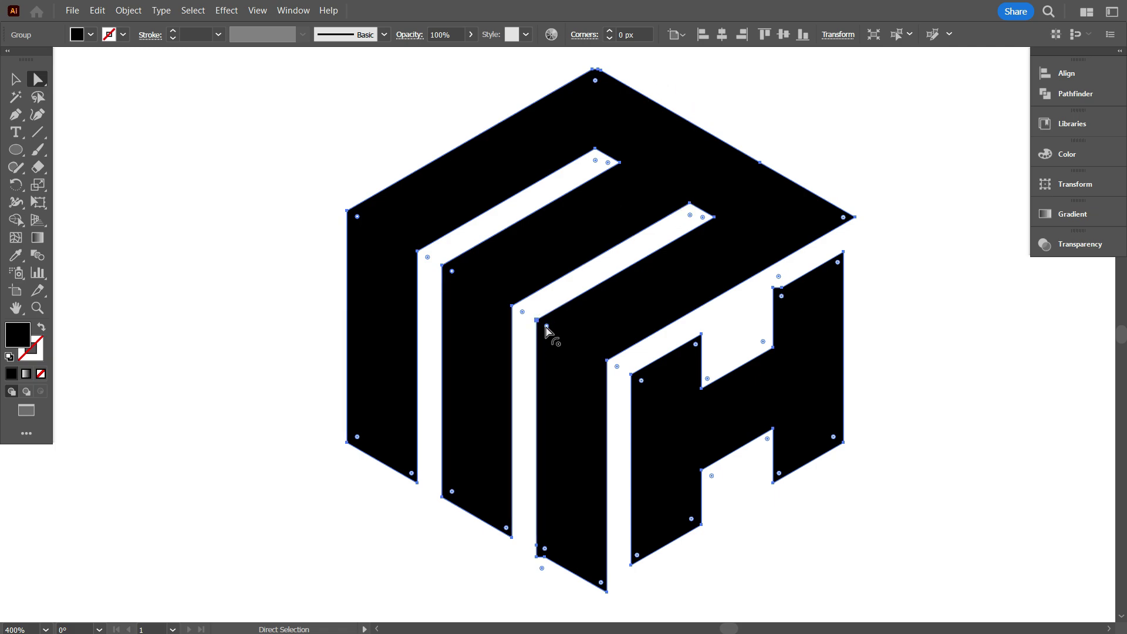
left_click_drag(547, 327, 611, 404)
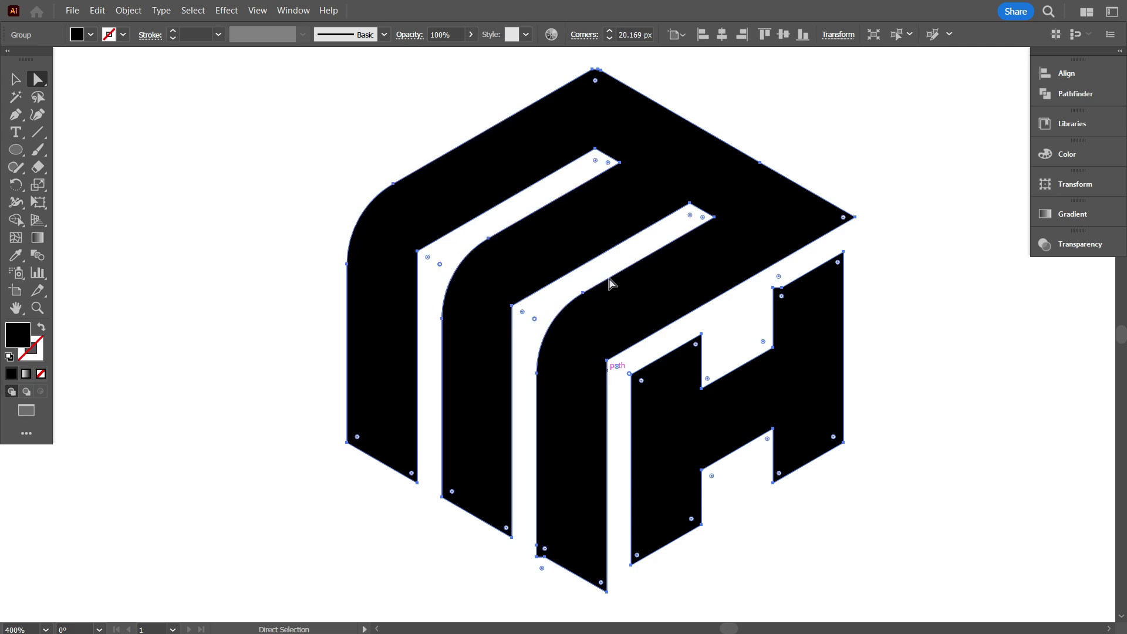
- Set the corner radius of the three bars' outer bends to exactly 20 px
left_click(626, 35)
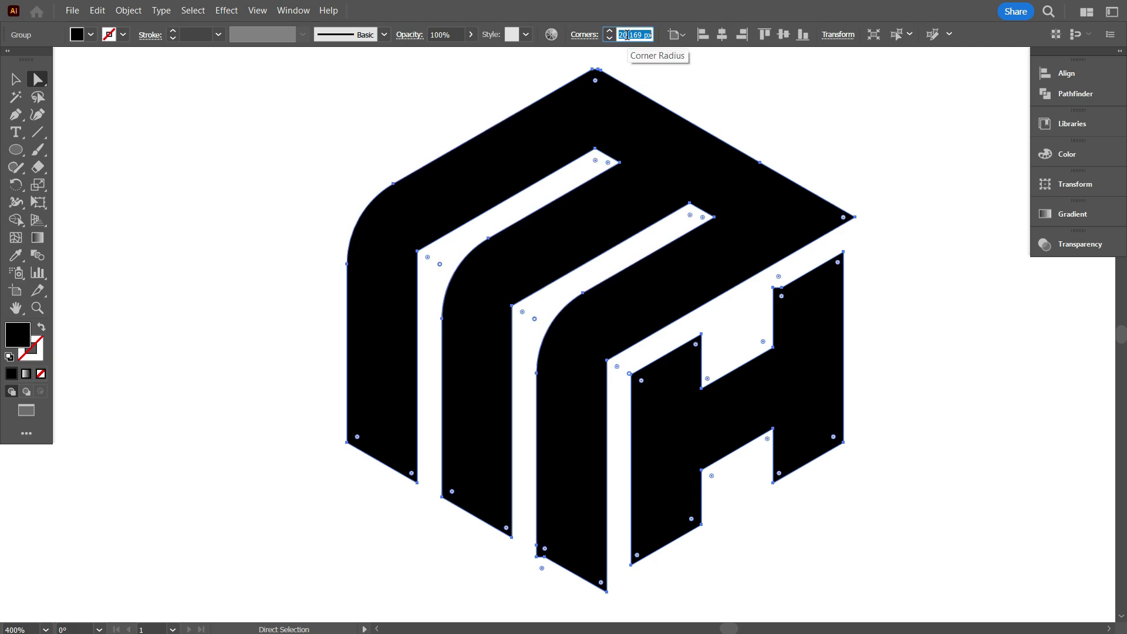
type("20")
key("Return")
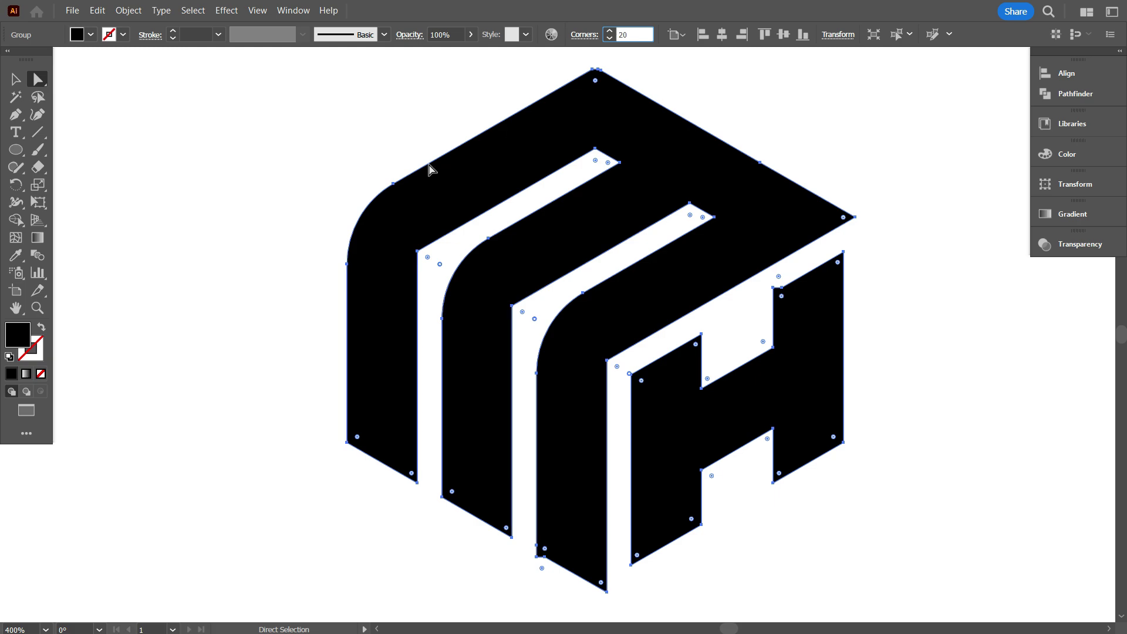
left_click(242, 169)
- Select the three inner bend corners of the bars and set their corner radius to 20 px
scroll(297, 270, "up", 2)
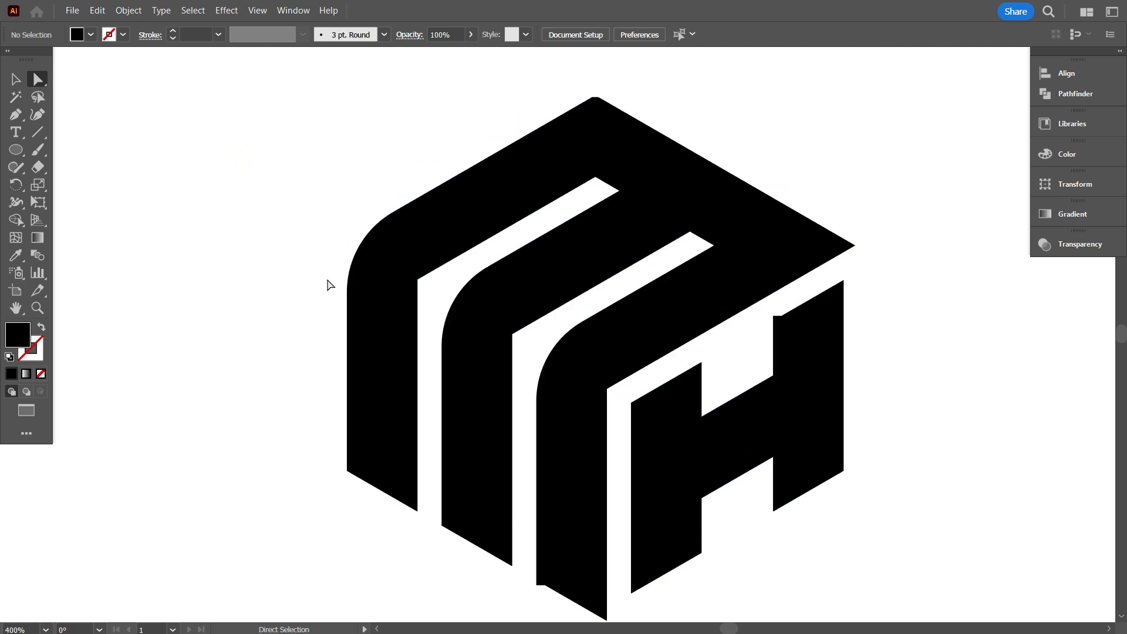
scroll(327, 286, "down", 2)
left_click(395, 257)
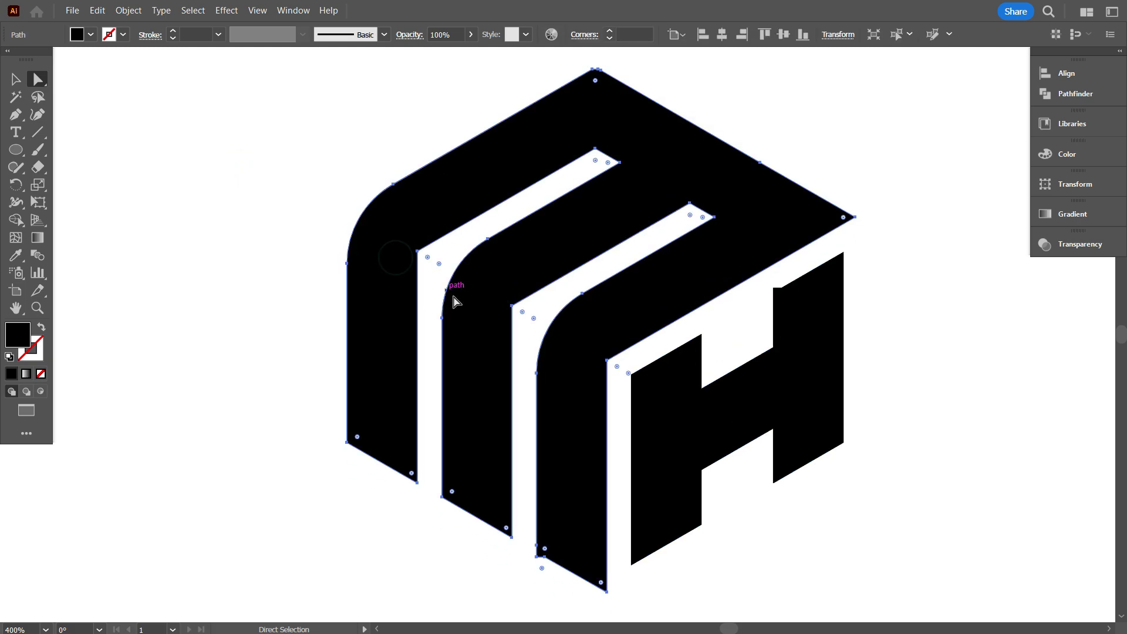
scroll(550, 350, "up", 1)
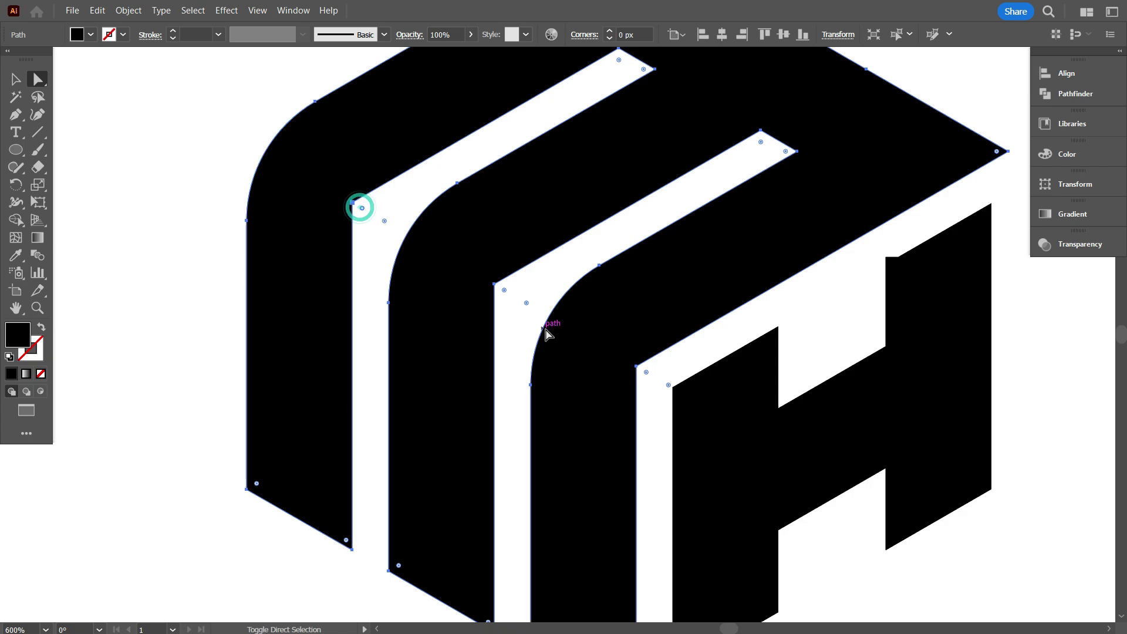
left_click(646, 372)
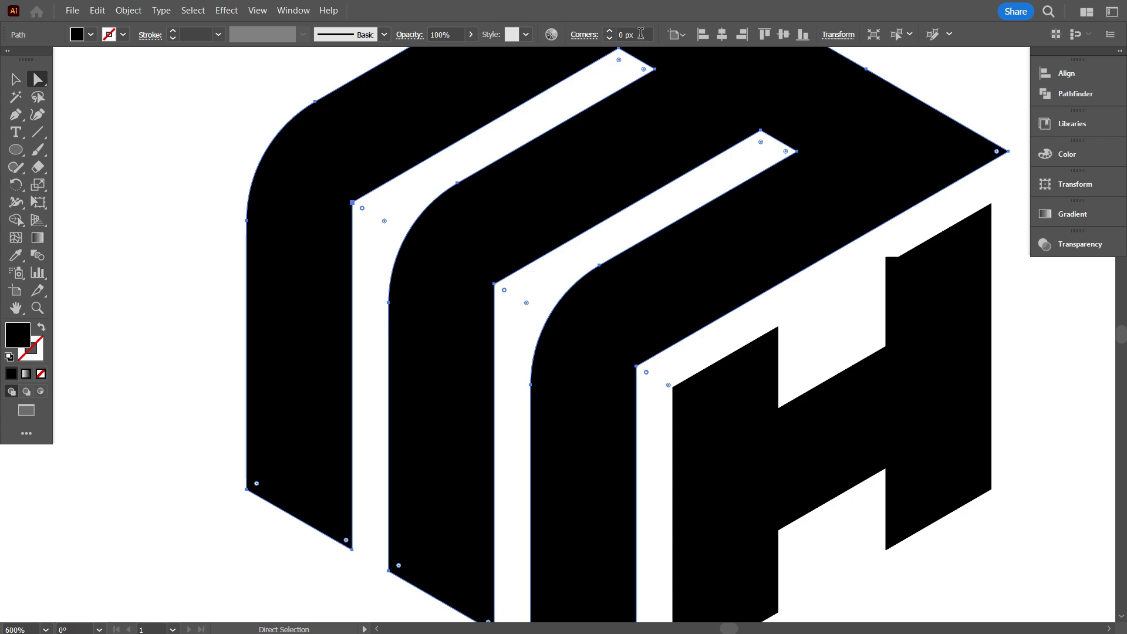
left_click(644, 34)
left_click_drag(627, 30, 613, 31)
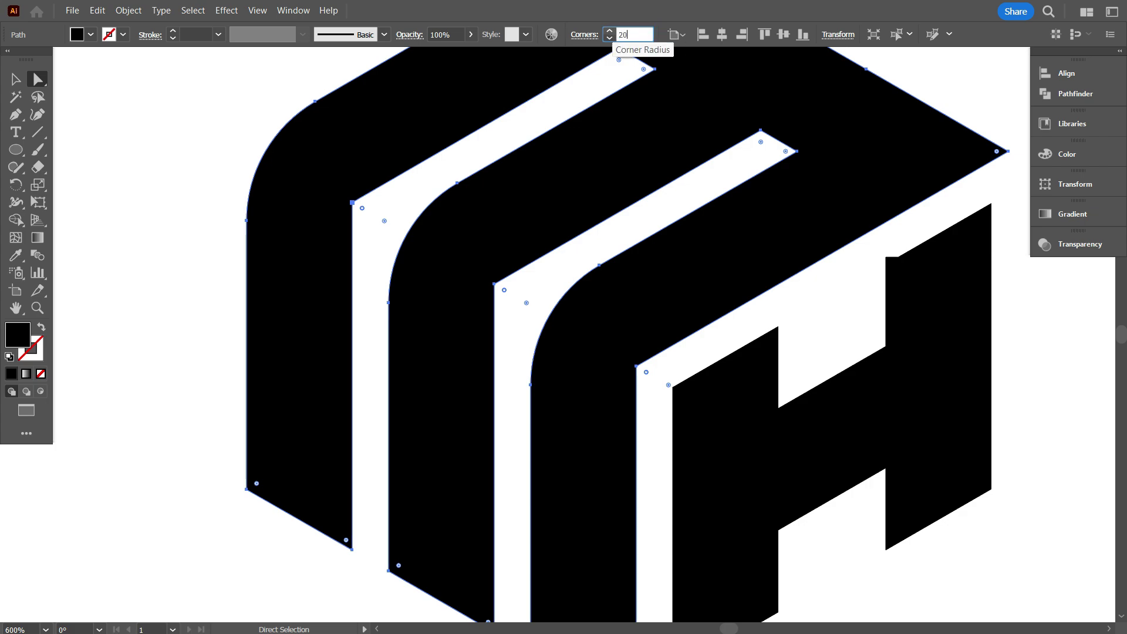
type("20")
key("Return")
left_click(169, 159)
scroll(410, 294, "down", 3)
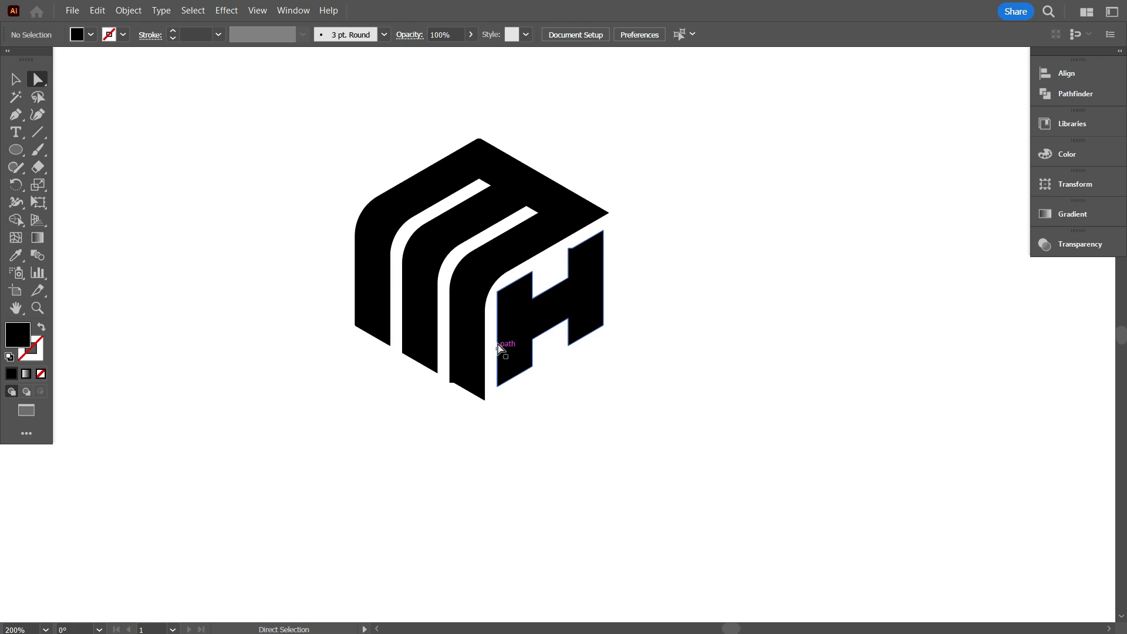
- Round the H's upper-left corner beside the third bar with a 20 px radius
scroll(502, 346, "up", 3)
left_click(529, 256)
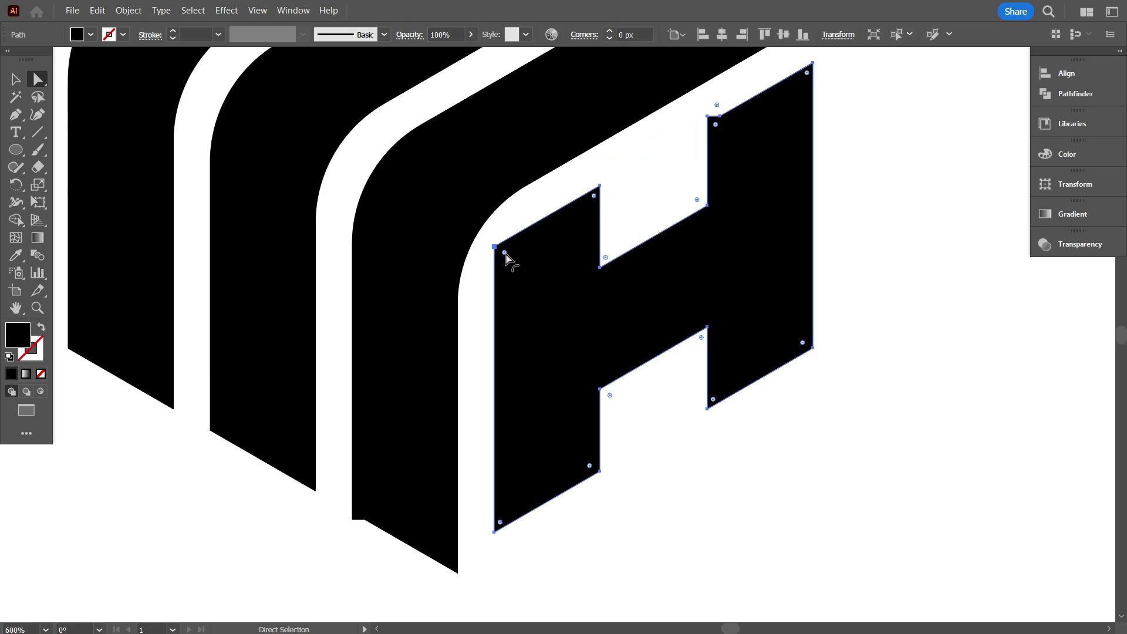
left_click(505, 254)
left_click(635, 35)
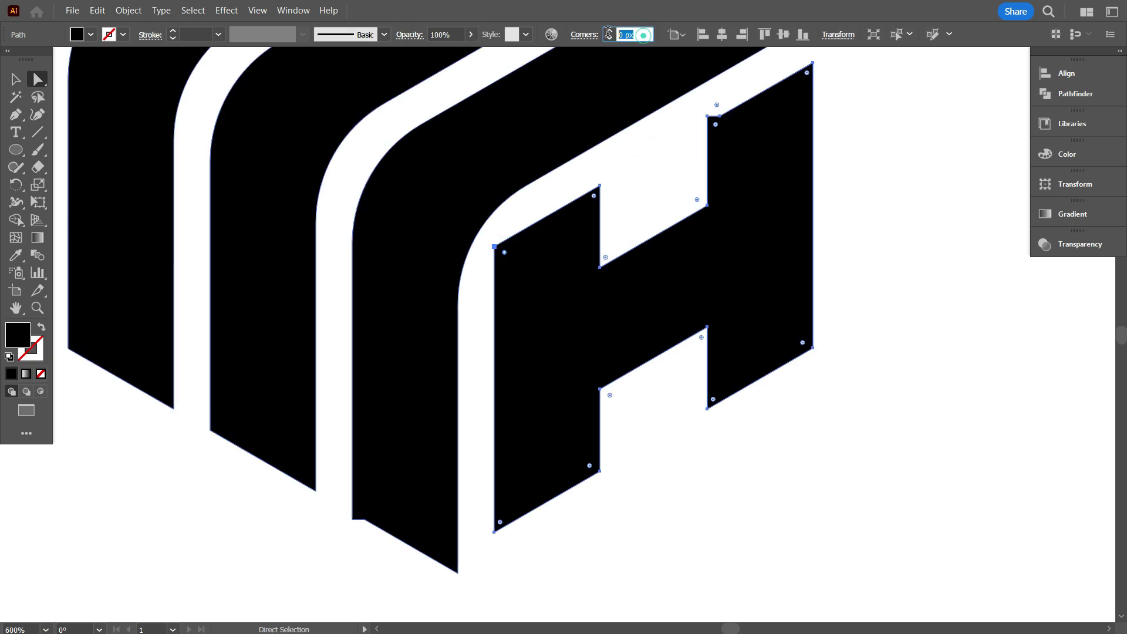
left_click(885, 252)
scroll(648, 287, "down", 3)
- Directly select the three-bar path and examine the anchor points at its apex up close
scroll(648, 287, "up", 2)
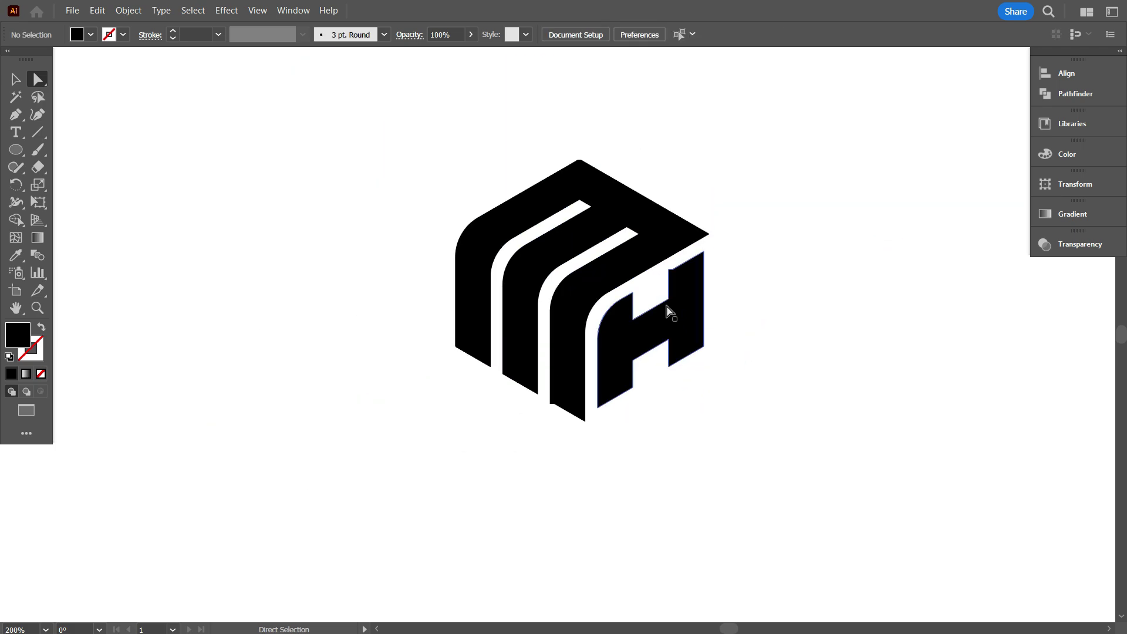
scroll(572, 185, "up", 3)
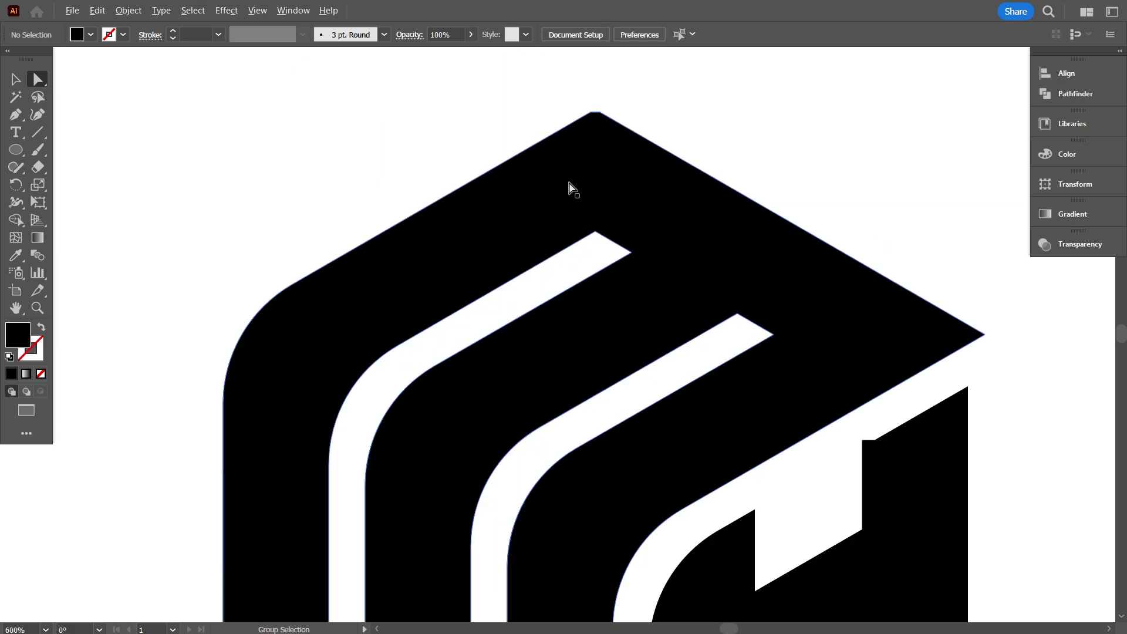
left_click(579, 180)
scroll(600, 139, "up", 2)
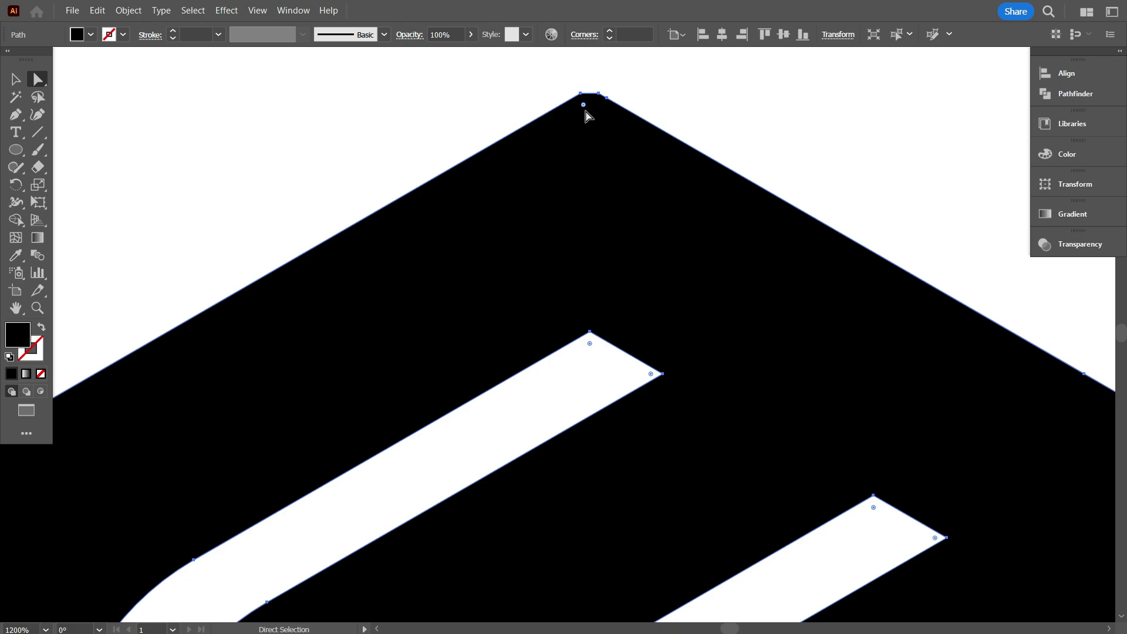
scroll(586, 113, "up", 3)
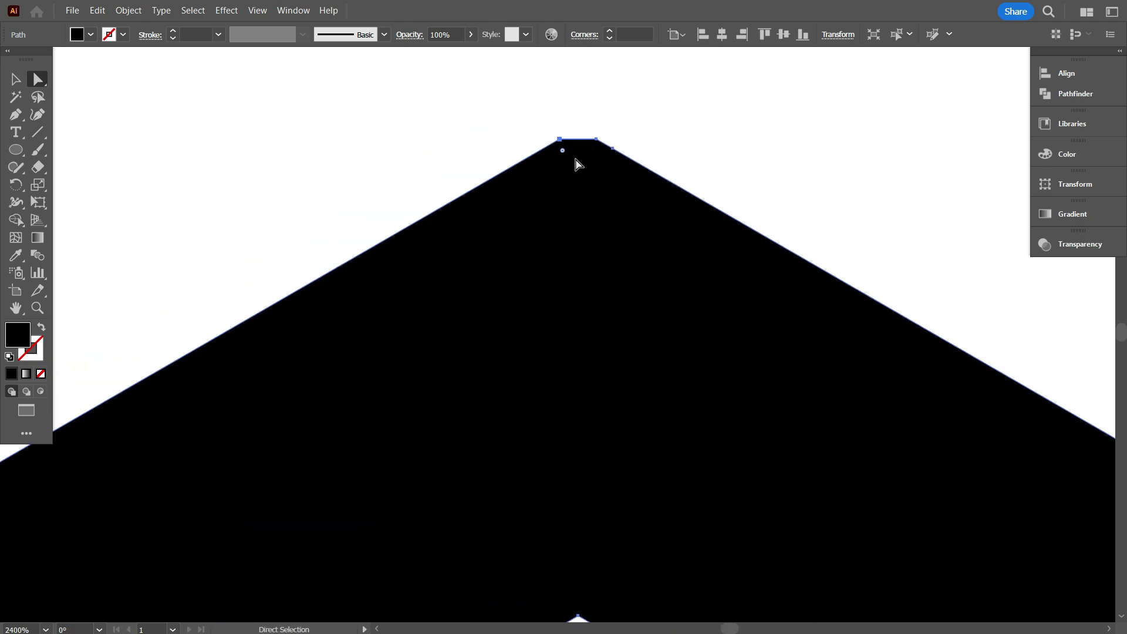
scroll(565, 216, "up", 2)
scroll(564, 234, "down", 10)
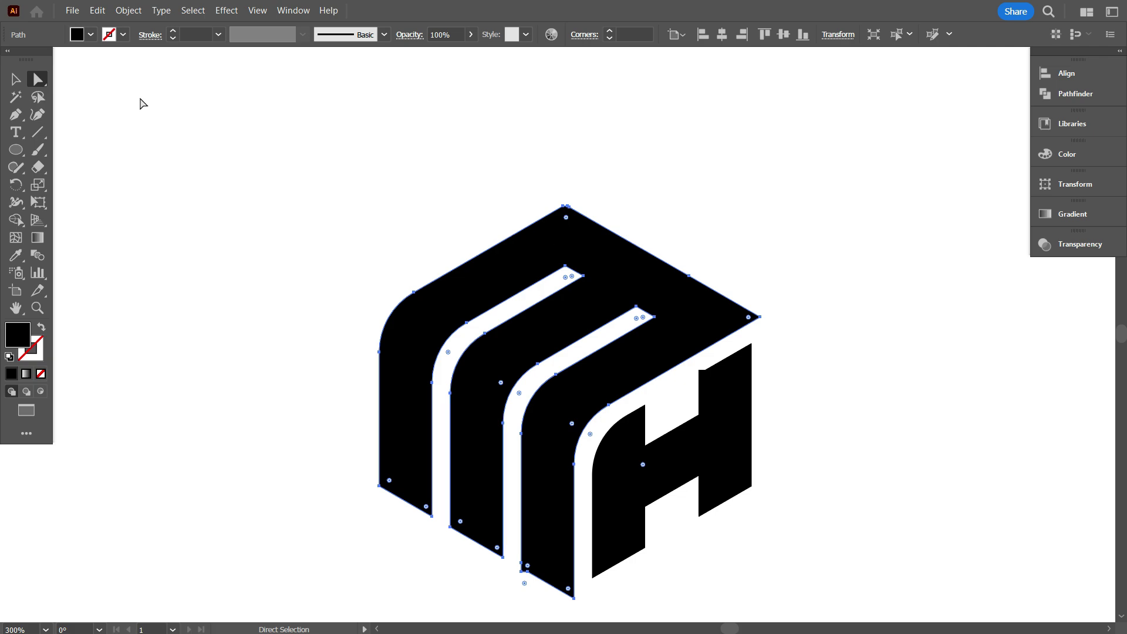
left_click(19, 87)
left_click(356, 140)
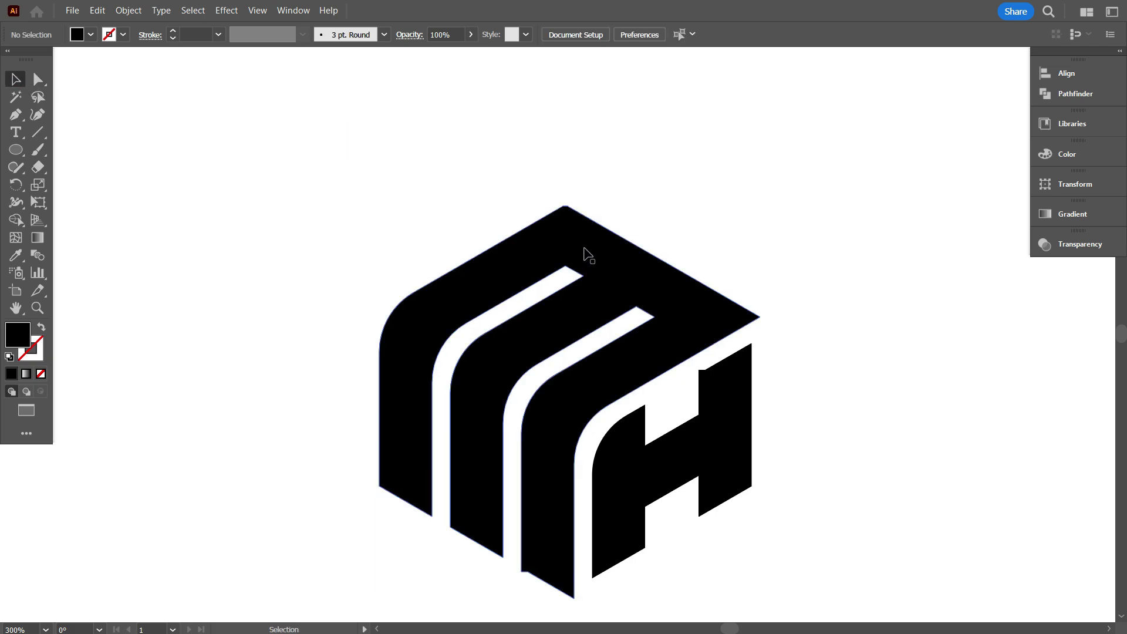
- Examine the logo's apex and overall outline at several magnifications for irregular corners
scroll(581, 234, "up", 1)
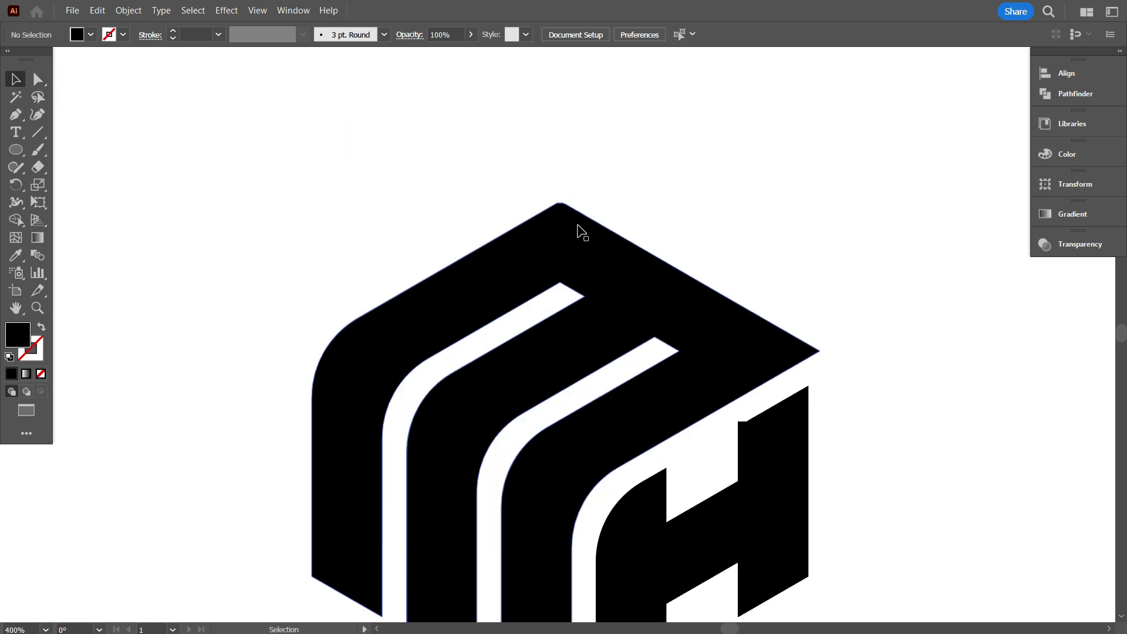
scroll(577, 225, "up", 6)
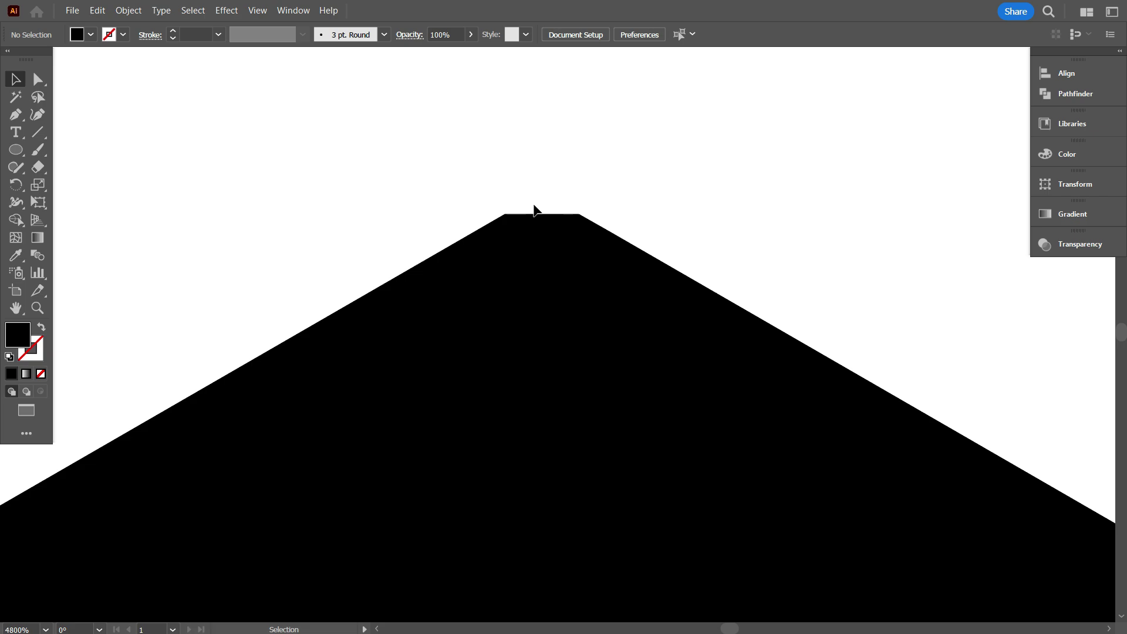
scroll(537, 217, "down", 7)
left_click(547, 258)
scroll(610, 239, "down", 1)
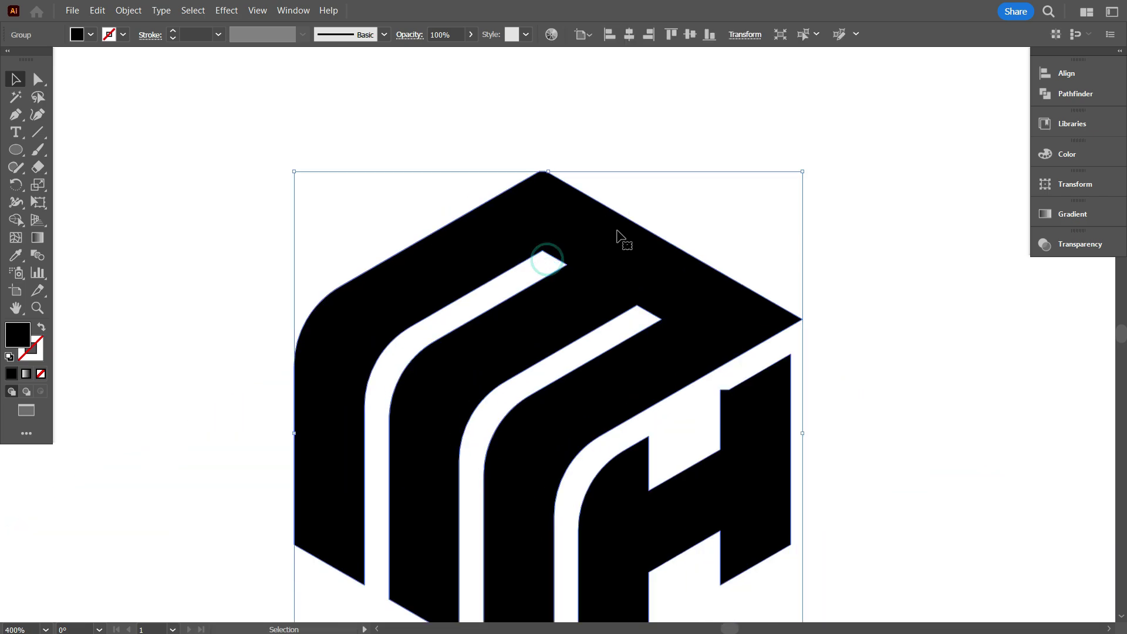
scroll(618, 235, "down", 1)
left_click(836, 367)
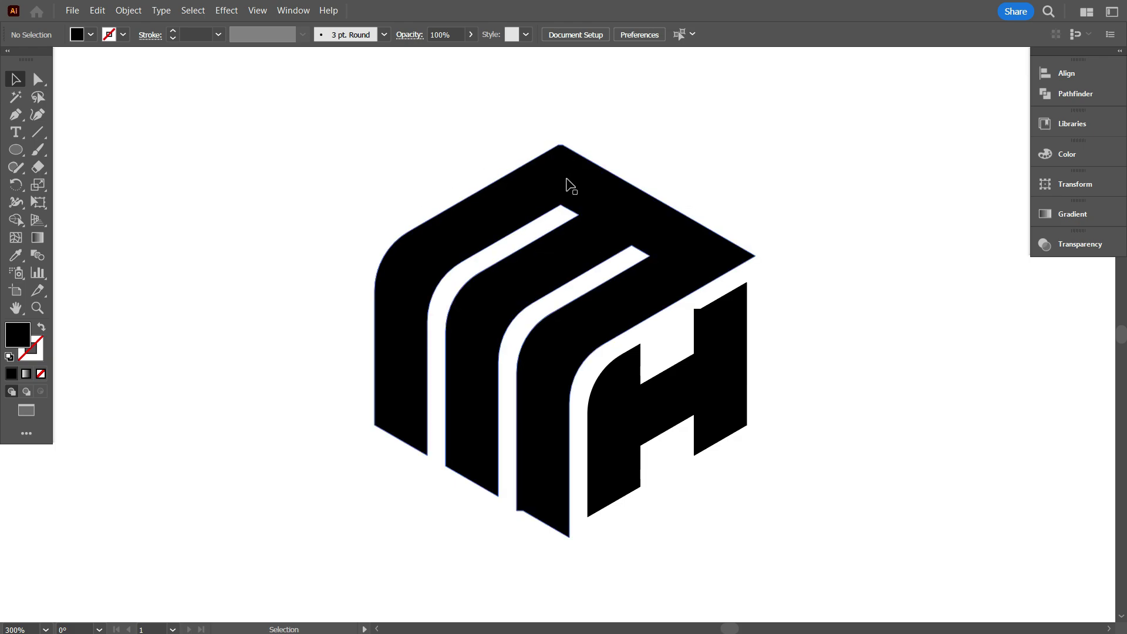
scroll(567, 181, "down", 1)
scroll(585, 199, "up", 1)
scroll(585, 196, "down", 3, "alt")
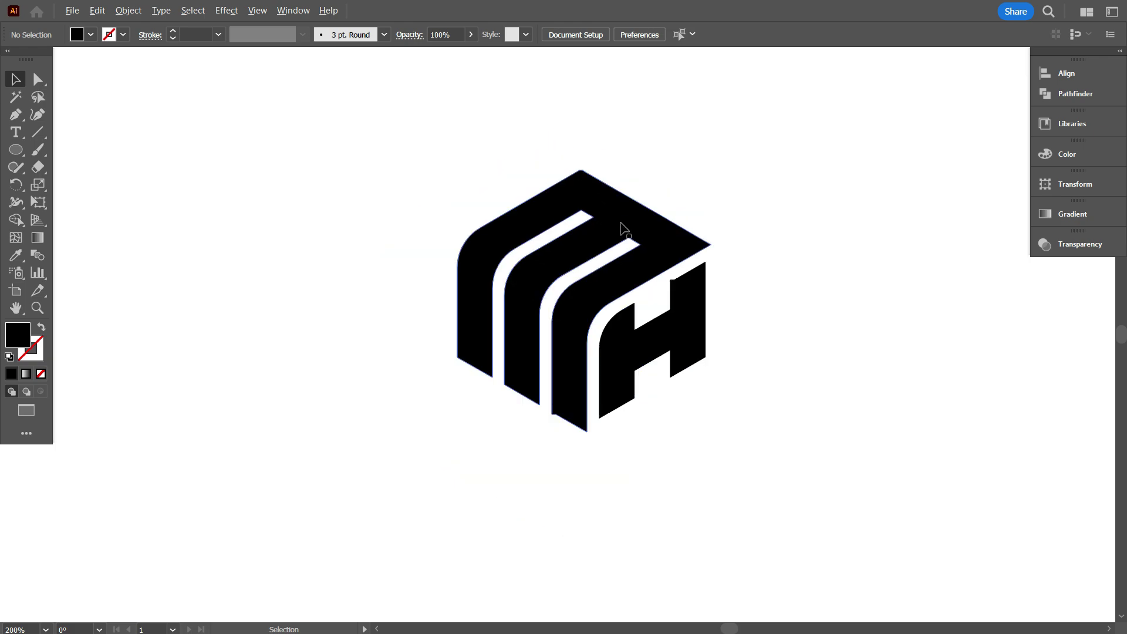
scroll(585, 191, "up", 3, "alt")
scroll(572, 173, "up", 1, "alt")
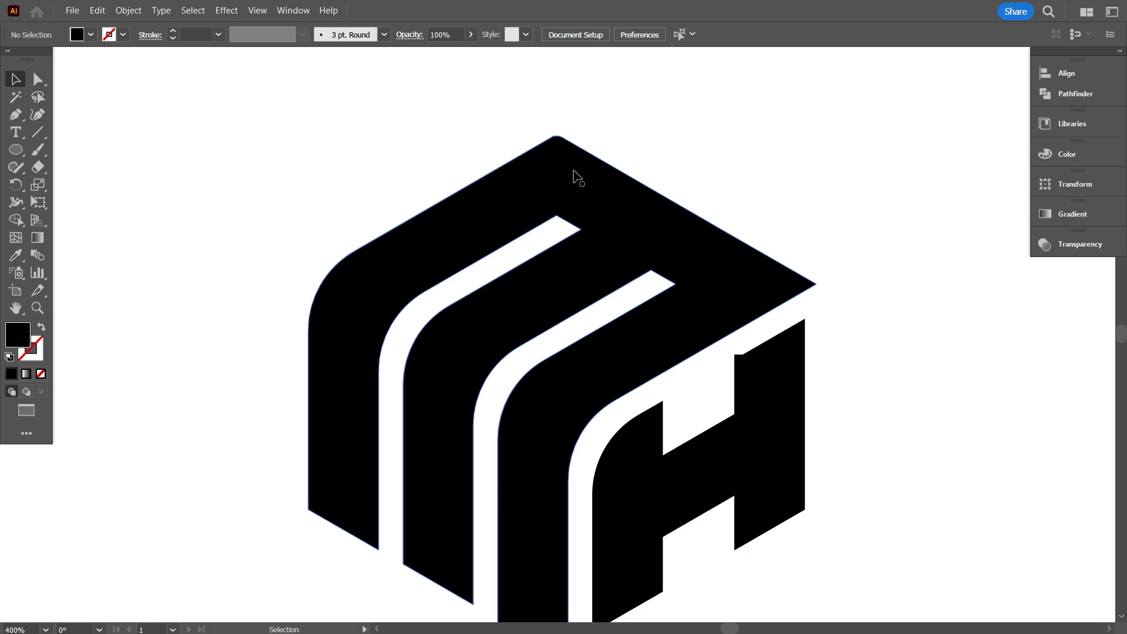
- Draw a straight line along the upper-left edge of the three-bar shape, extending past its flattened apex
left_click(667, 137)
scroll(656, 178, "up", 3)
left_click(37, 132)
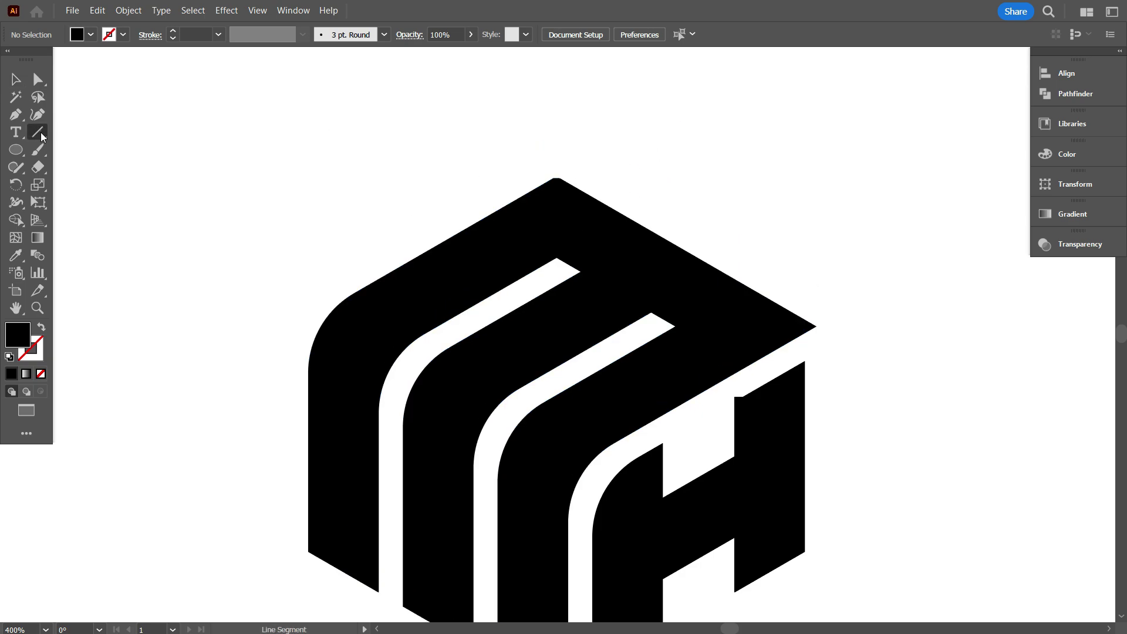
scroll(496, 173, "up", 1, "alt")
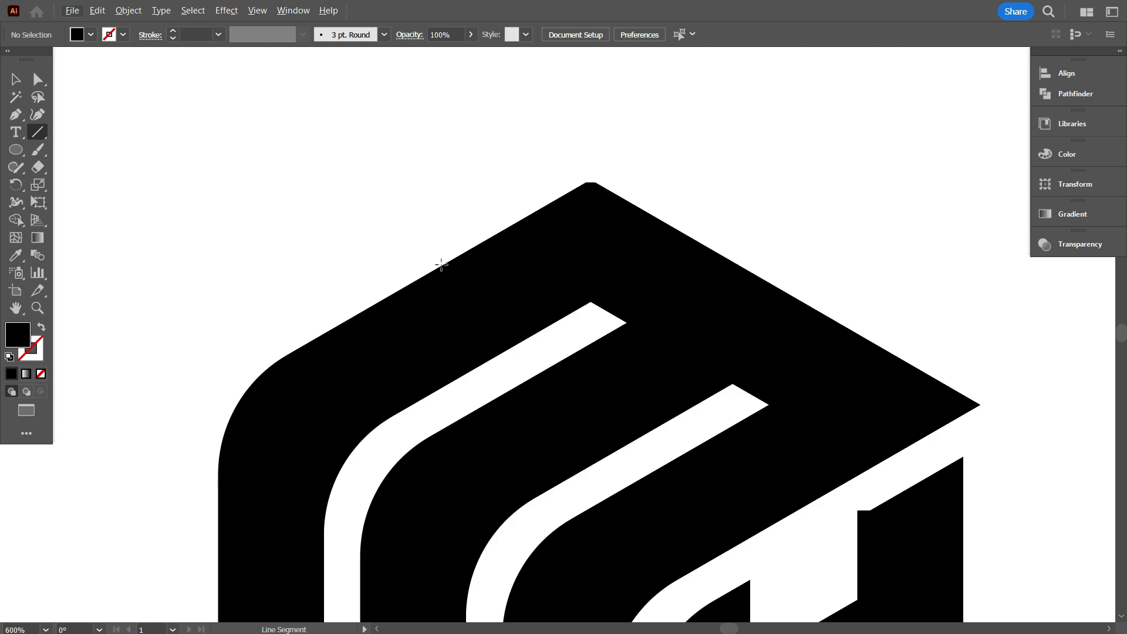
left_click_drag(444, 263, 728, 88)
scroll(583, 191, "up", 1)
scroll(567, 204, "up", 1)
scroll(452, 194, "down", 2)
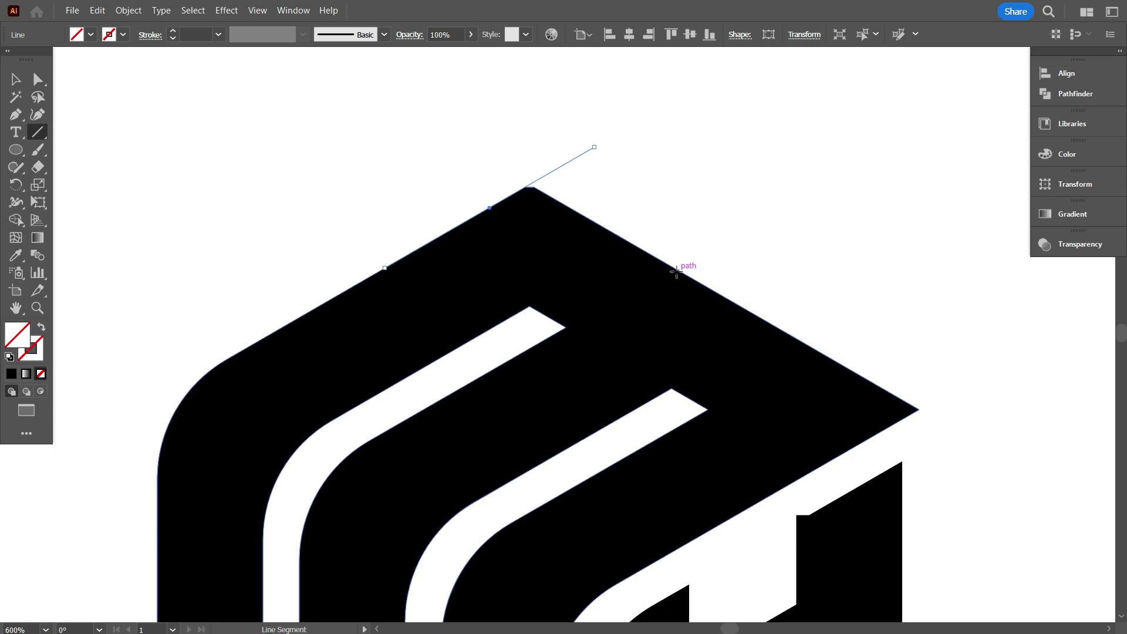
- Draw a second line along the upper-right edge and extend it past the apex to cross the first line
left_click_drag(674, 269, 602, 226)
scroll(601, 227, "up", 1)
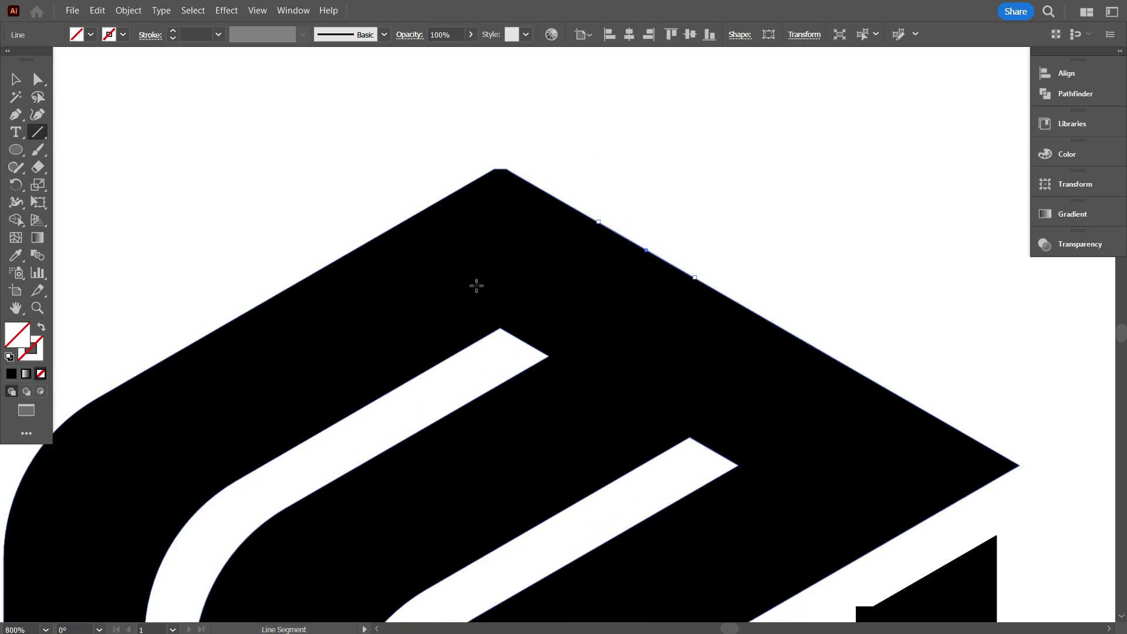
scroll(476, 284, "up", 1)
left_click(11, 80)
left_click(216, 131)
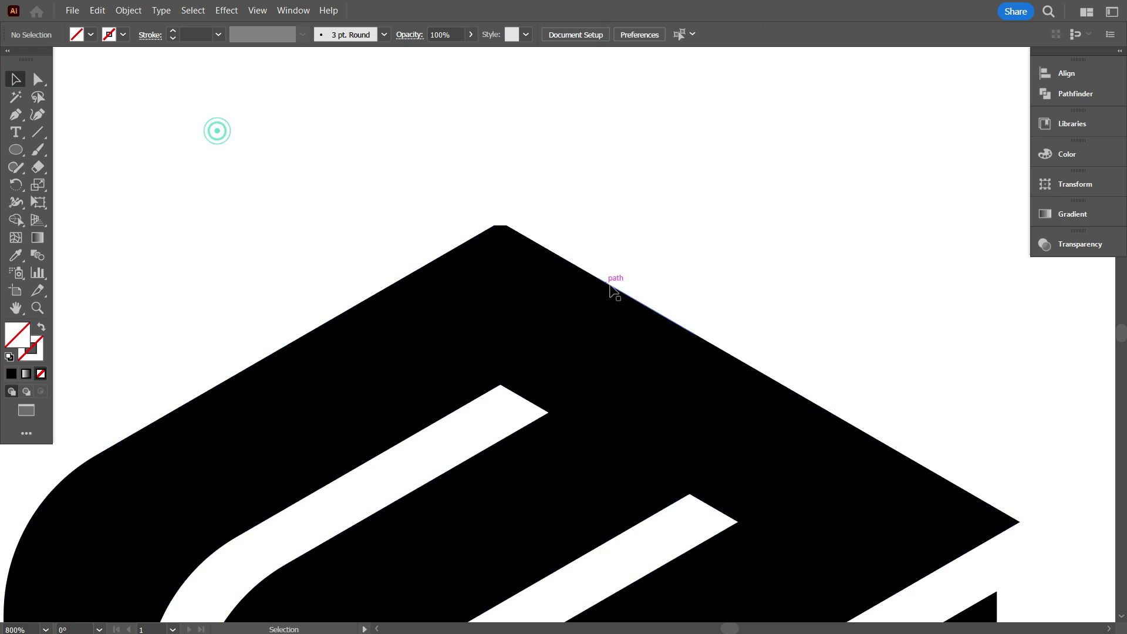
left_click(624, 297)
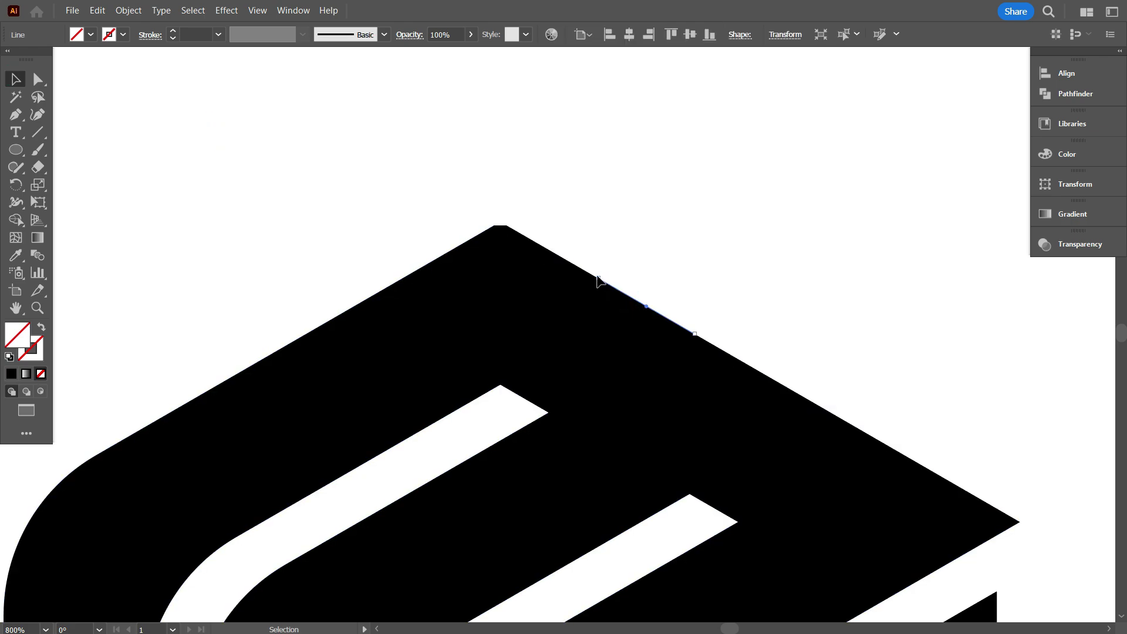
left_click_drag(596, 276, 567, 312)
- Select the logo with both lines and merge the small triangle at the apex into the bars using Shape Builder with black fill
scroll(484, 187, "down", 1)
left_click(331, 222)
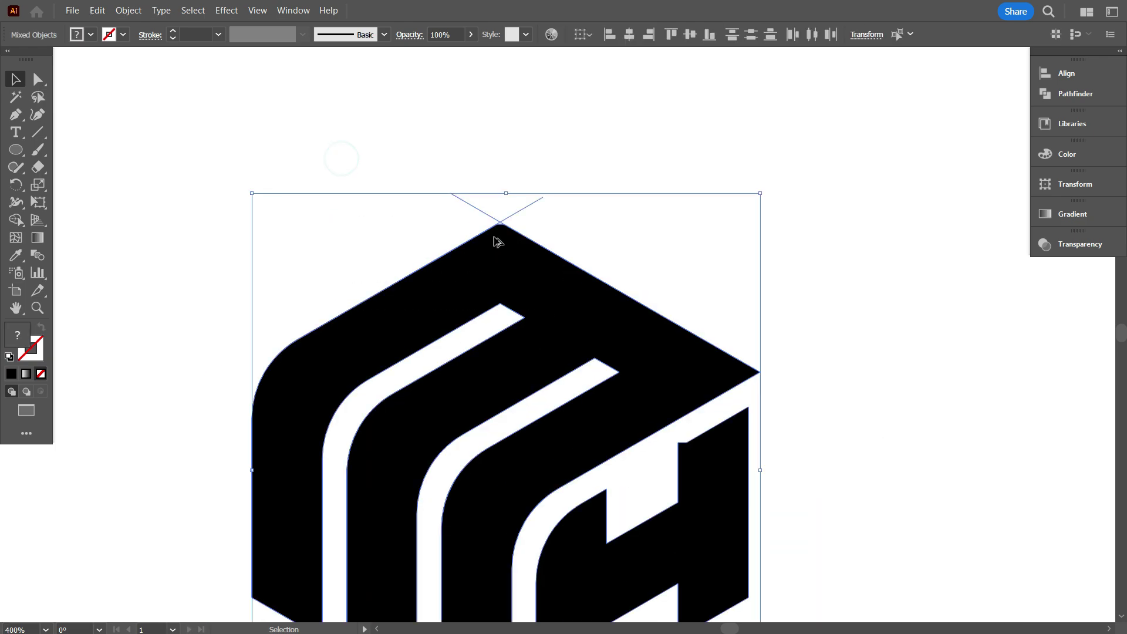
scroll(498, 238, "up", 3)
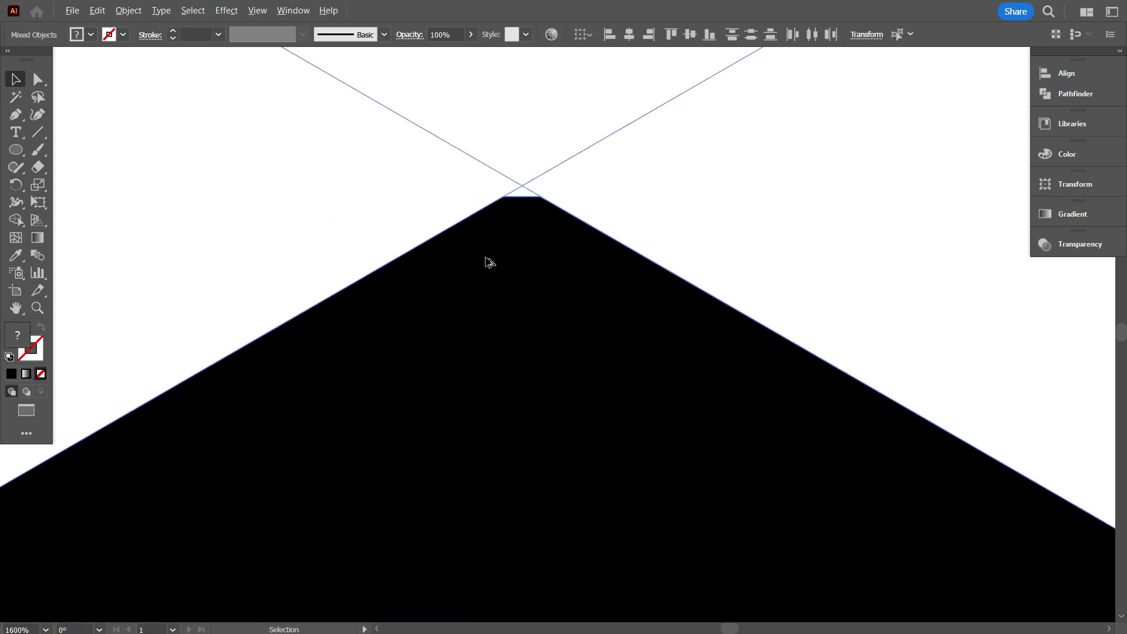
left_click(16, 220)
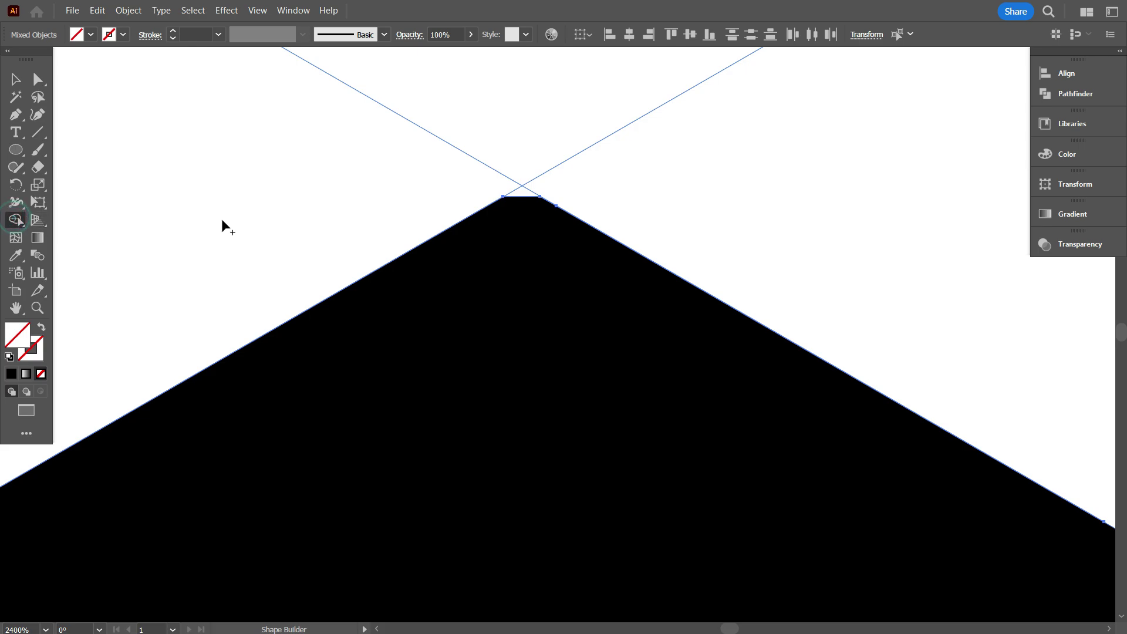
left_click(91, 35)
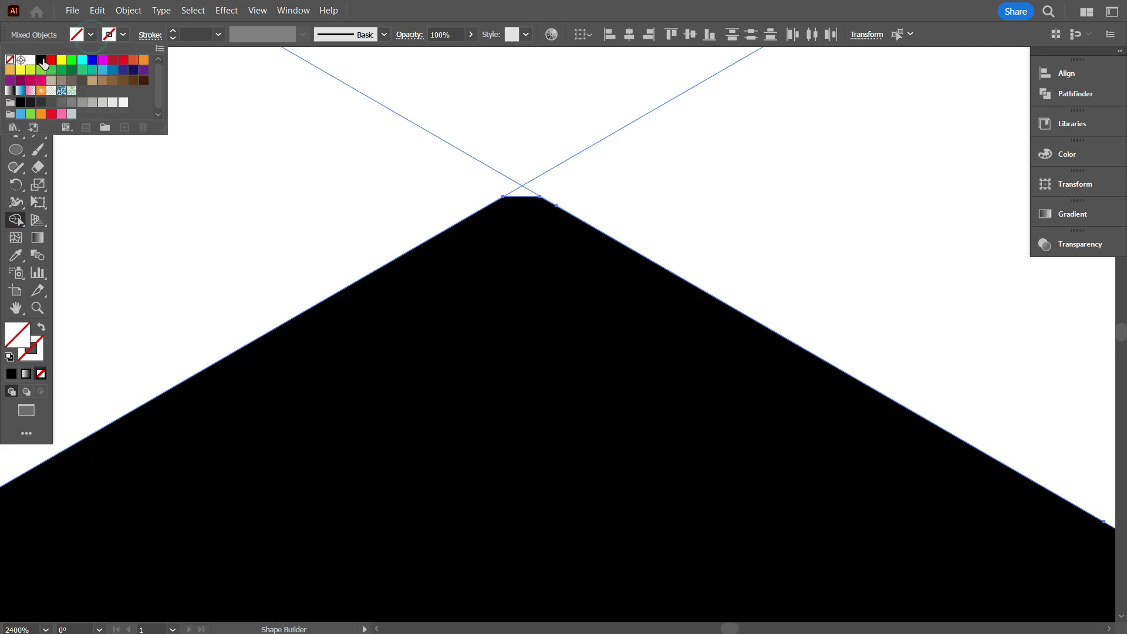
left_click(48, 67)
left_click_drag(519, 243, 522, 192)
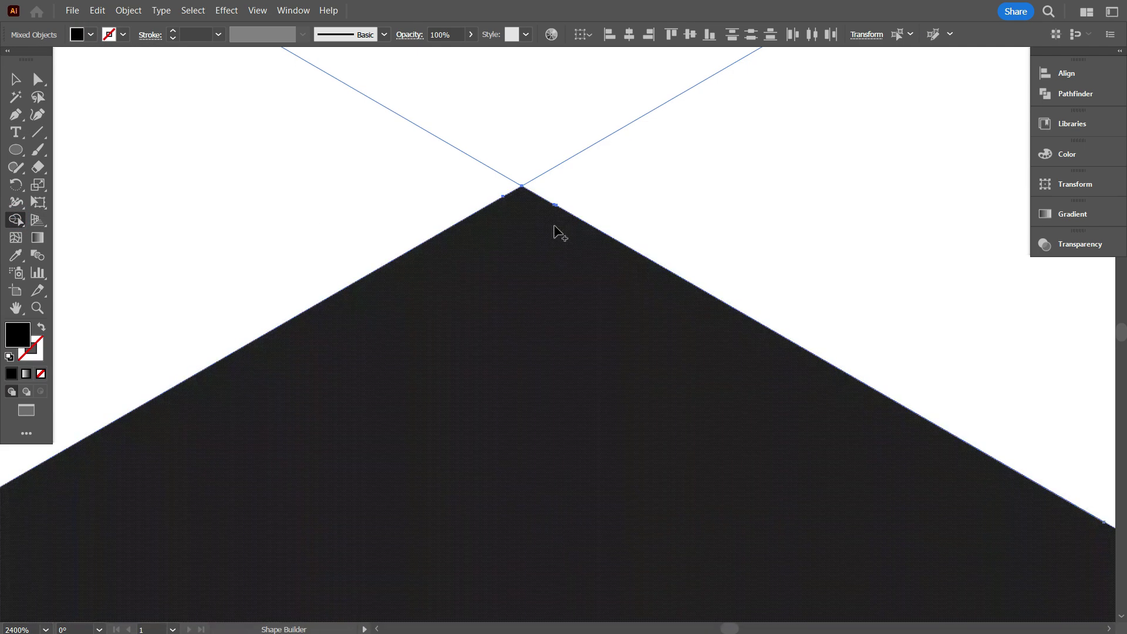
scroll(539, 218, "up", 3)
scroll(572, 208, "down", 4)
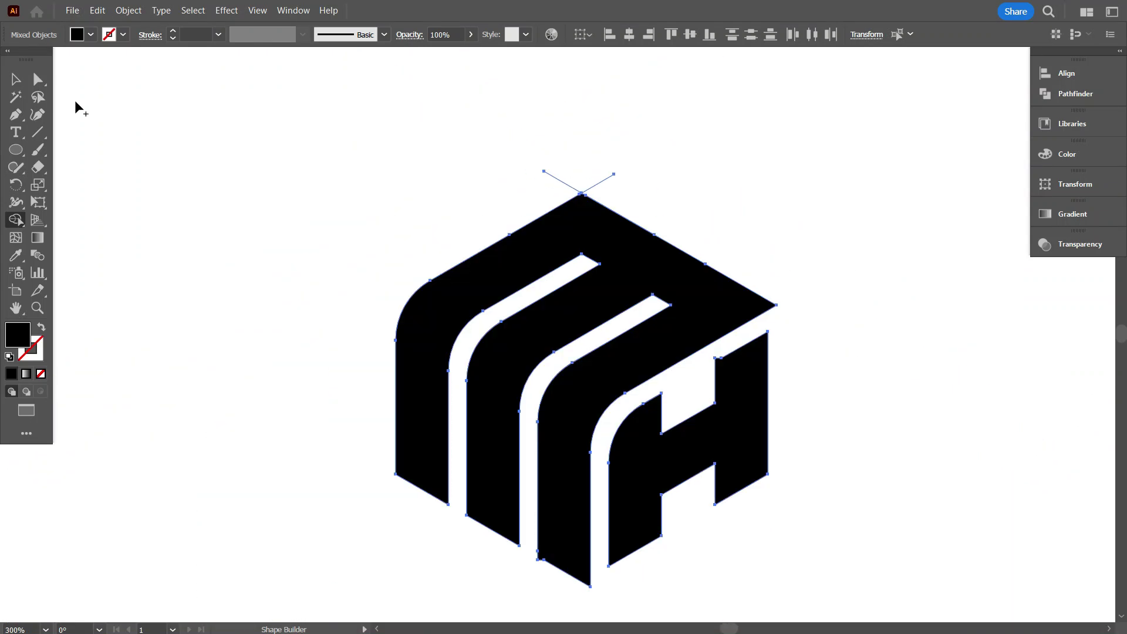
- Move the logo aside, delete the leftover construction line segments, and return the logo to the middle of the canvas
left_click(16, 79)
left_click(254, 148)
scroll(563, 185, "down", 1)
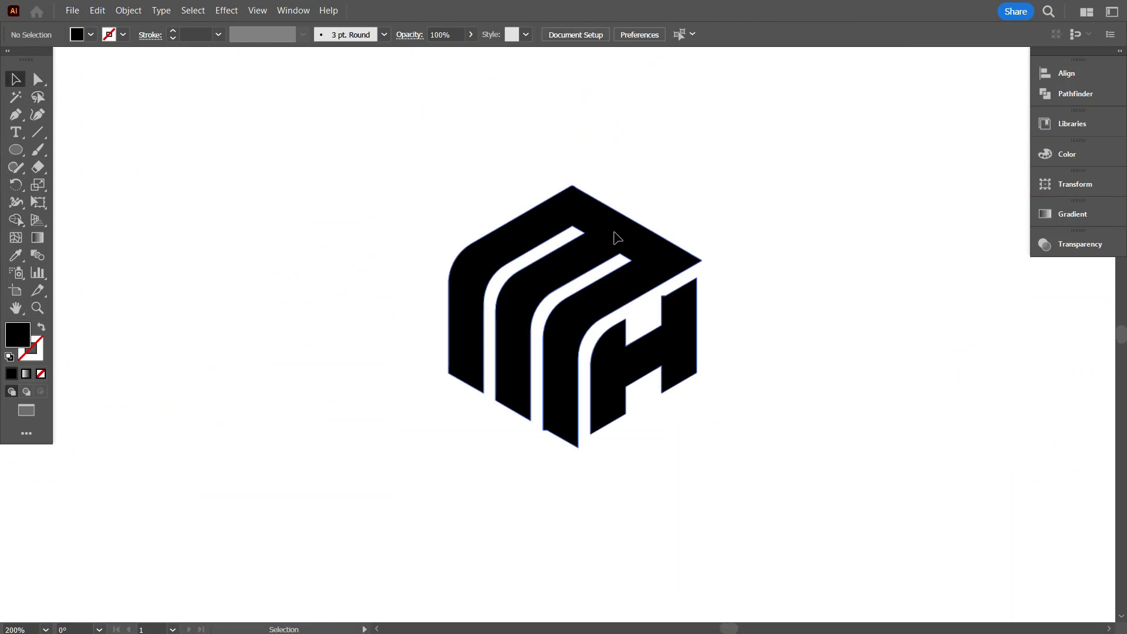
left_click_drag(610, 231, 352, 246)
left_click_drag(452, 149, 693, 304)
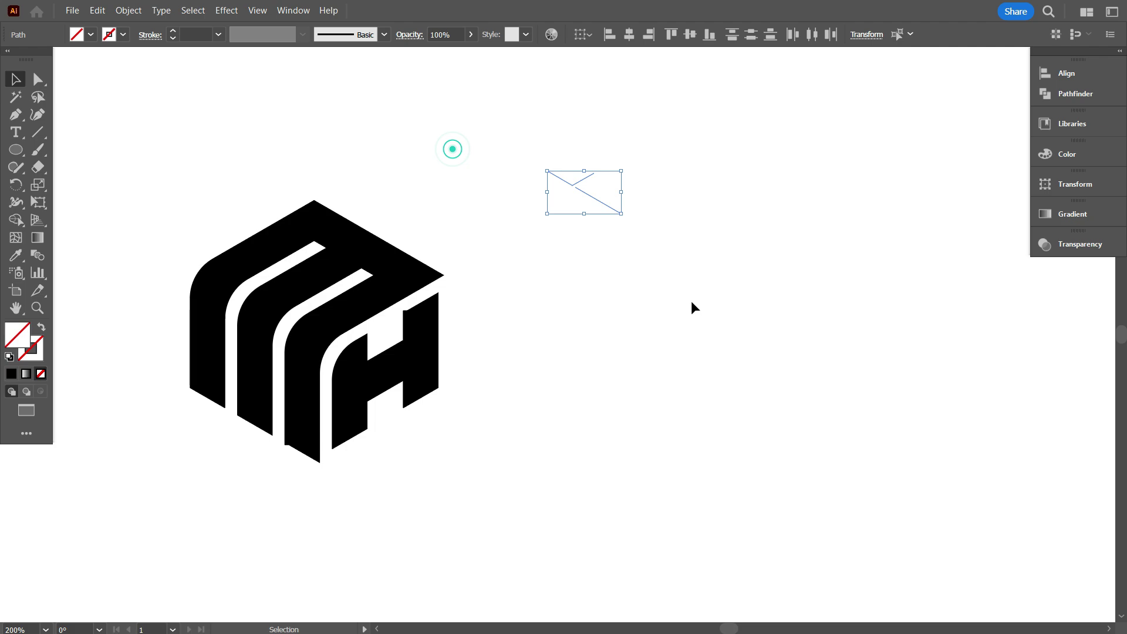
key("Delete")
left_click_drag(400, 270, 635, 265)
left_click(388, 207)
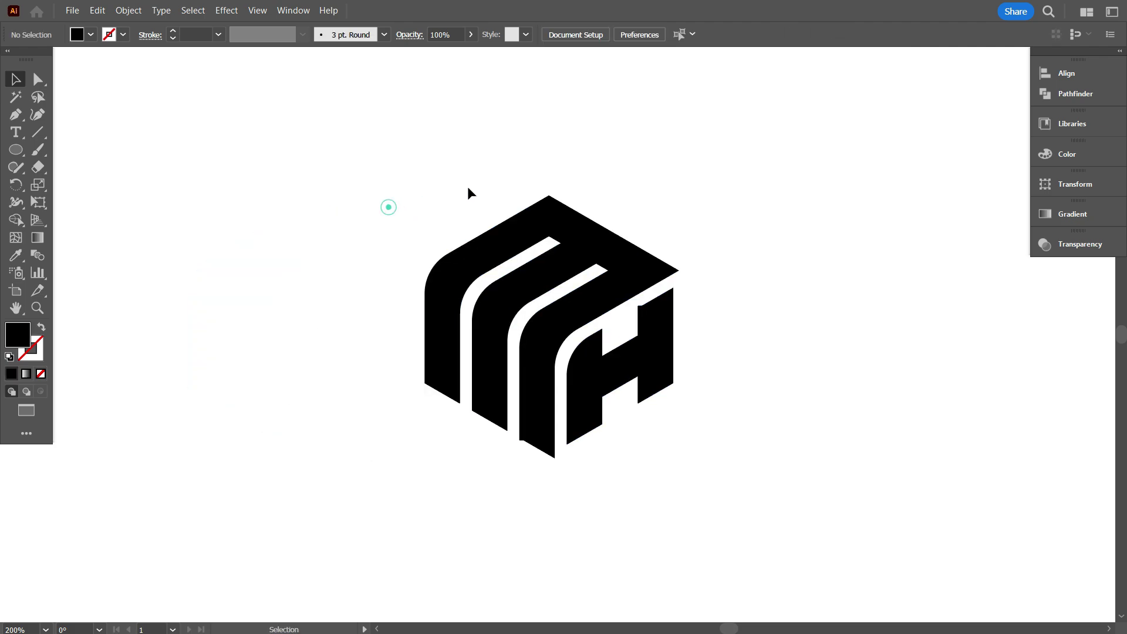
- Directly select the logo group and examine the anchor points around its sharpened apex up close
scroll(551, 235, "up", 2)
left_click(513, 222)
scroll(513, 222, "up", 3)
scroll(521, 207, "down", 1)
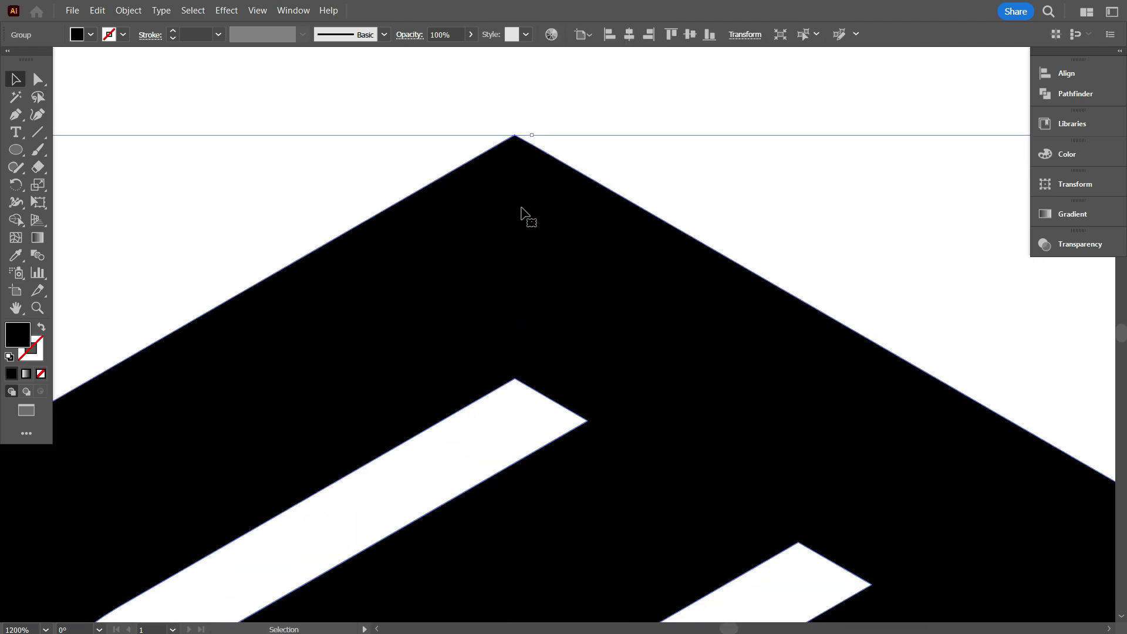
left_click(40, 83)
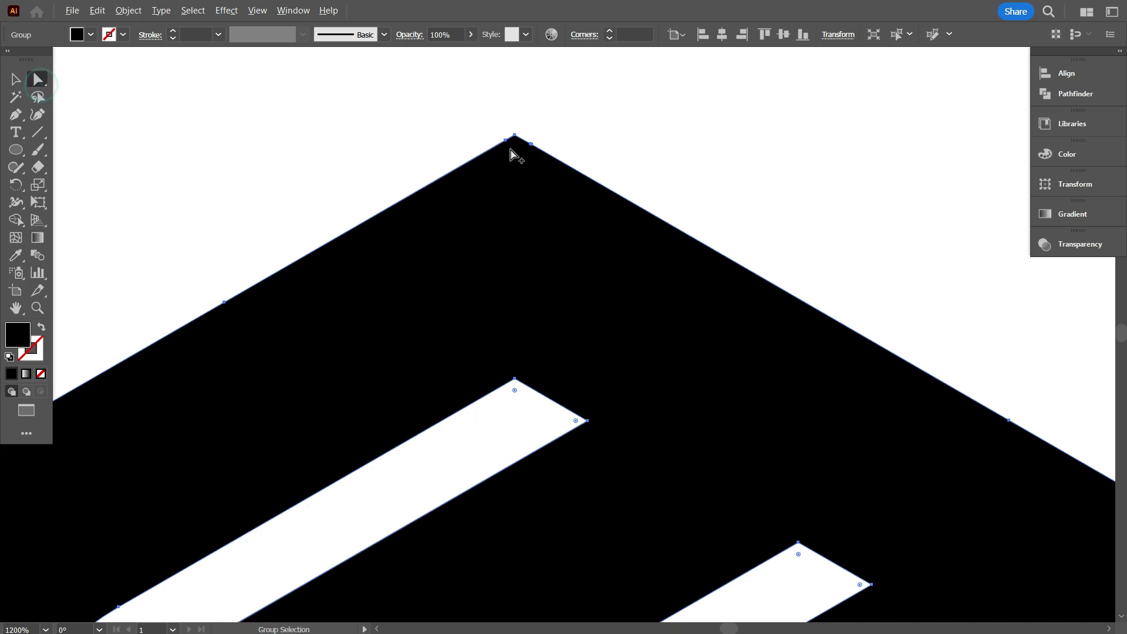
scroll(516, 153, "up", 3)
scroll(551, 225, "up", 1)
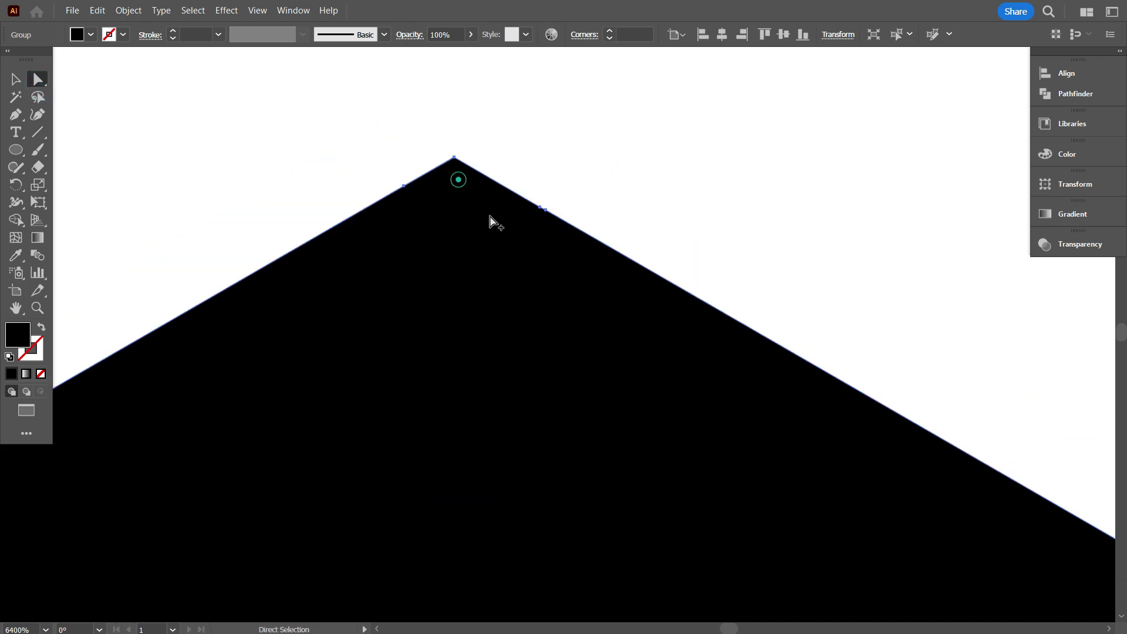
scroll(490, 222, "down", 8)
scroll(447, 249, "up", 3)
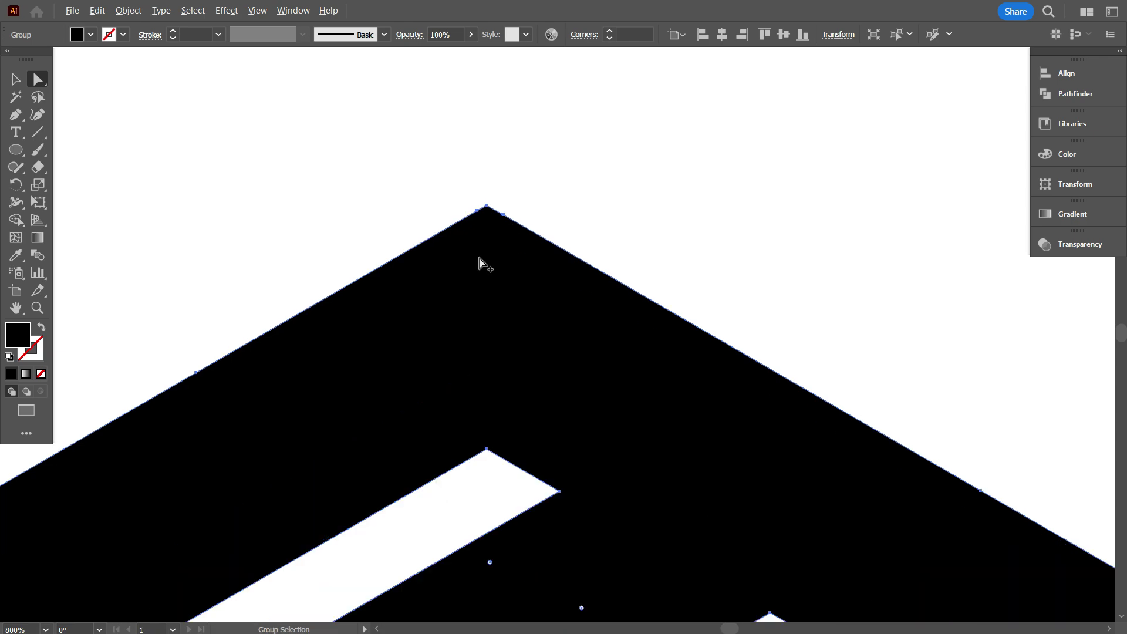
scroll(486, 262, "up", 2)
scroll(478, 152, "up", 3)
scroll(528, 170, "up", 1)
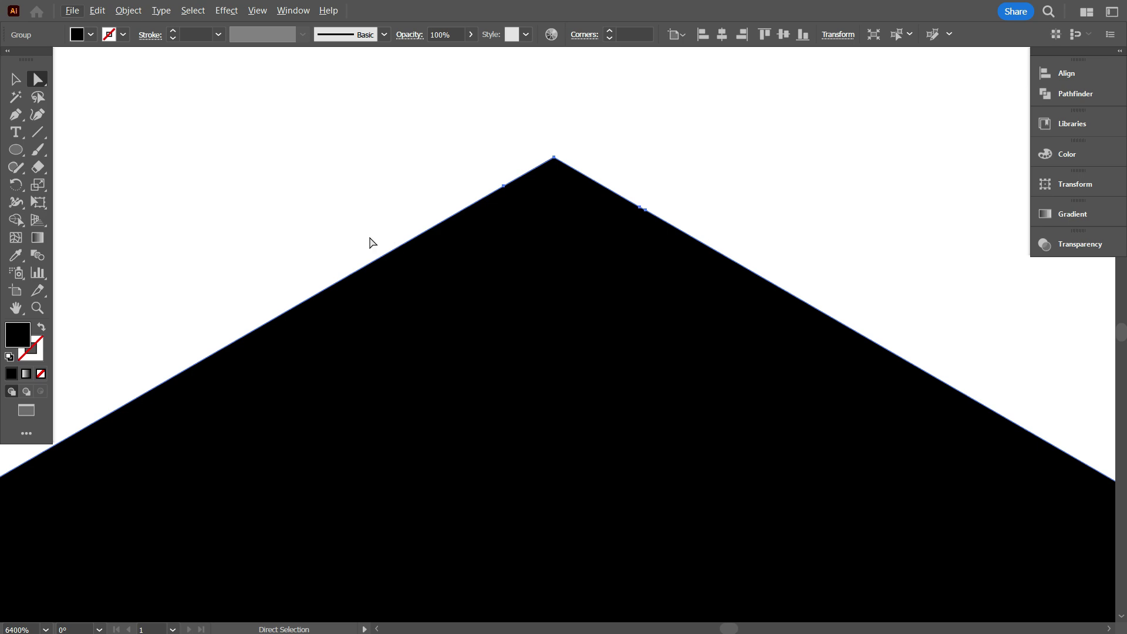
- Delete the redundant anchor points on both sides of the apex, keeping the single corner point
left_click_drag(16, 115, 70, 149)
left_click(503, 186)
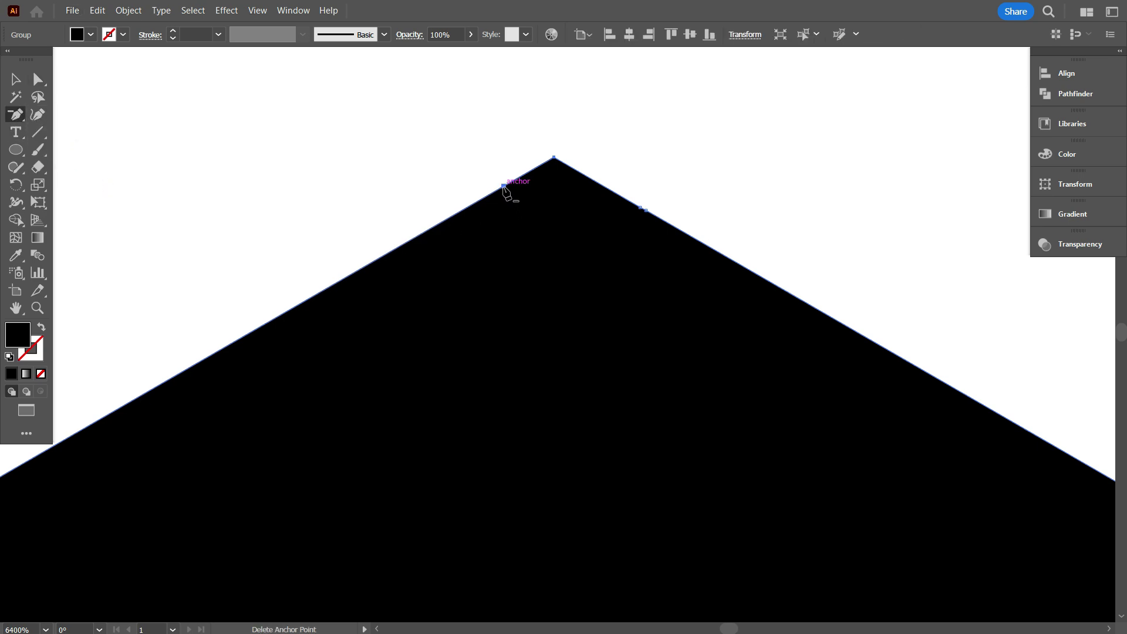
scroll(634, 217, "up", 3)
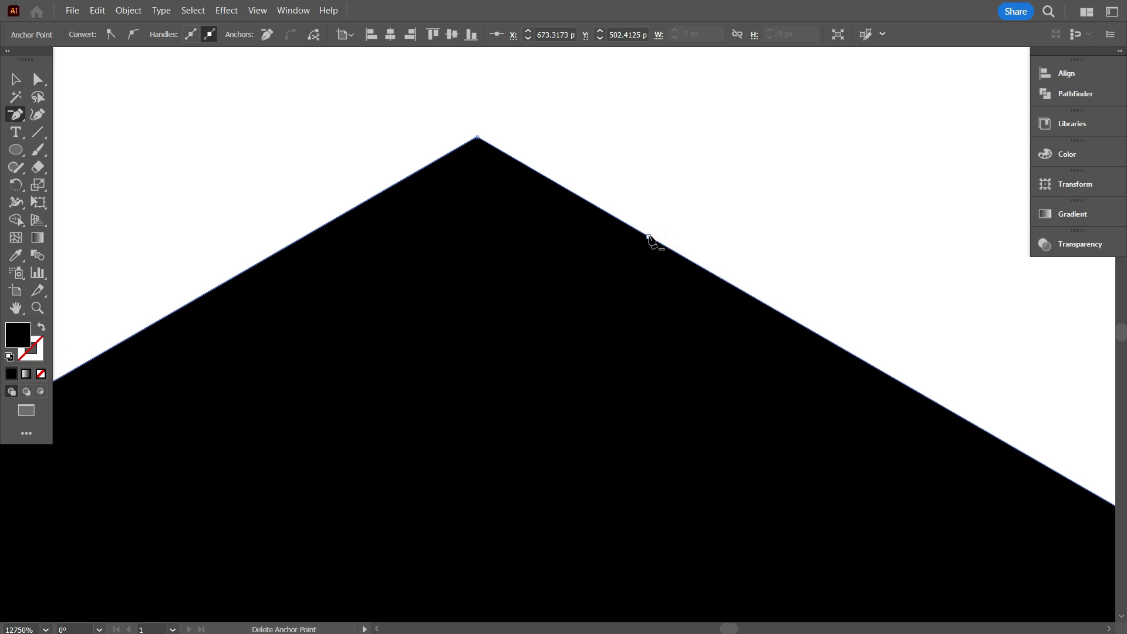
left_click(649, 237)
scroll(656, 267, "down", 10)
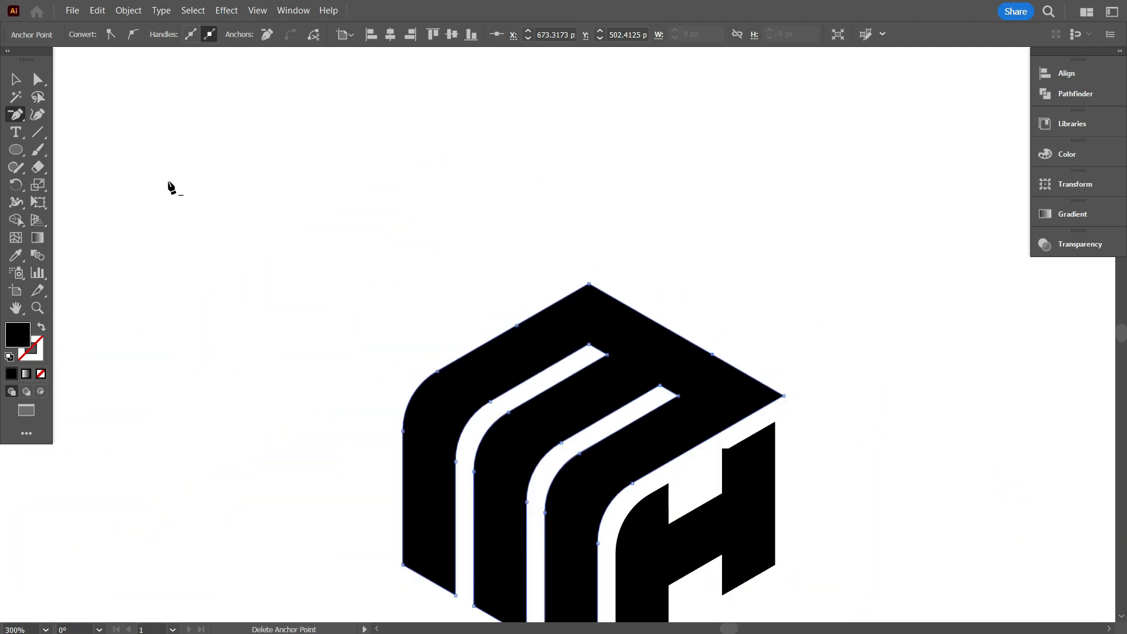
left_click(25, 85)
left_click(344, 162)
- Round the logo's apex corner with a 20 px radius
scroll(460, 191, "down", 1)
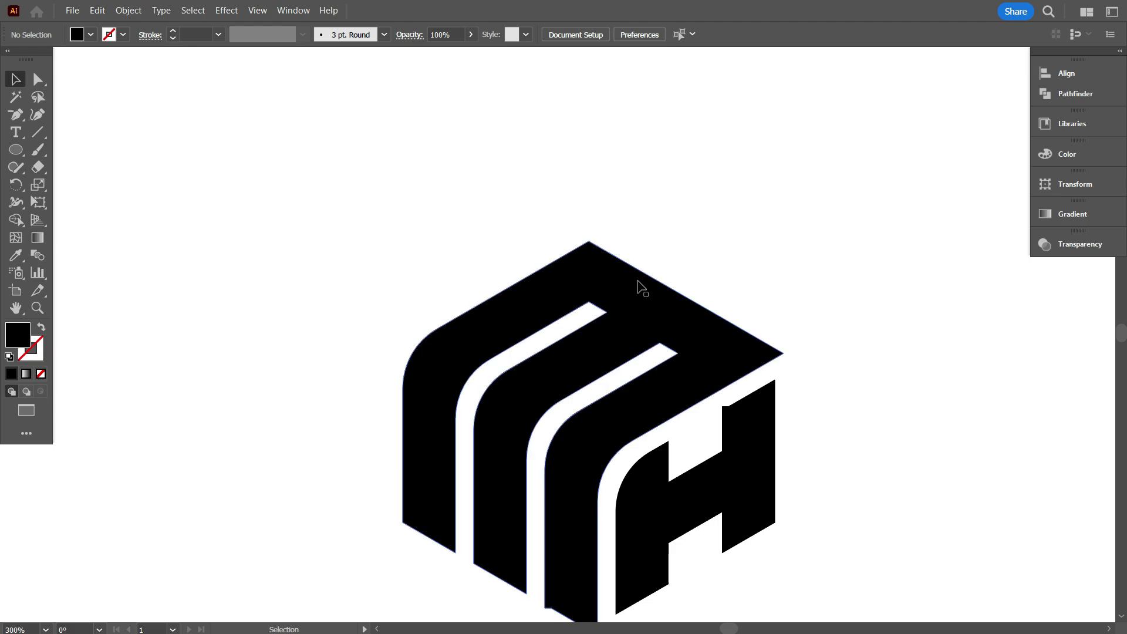
scroll(628, 288, "down", 1)
left_click(608, 228)
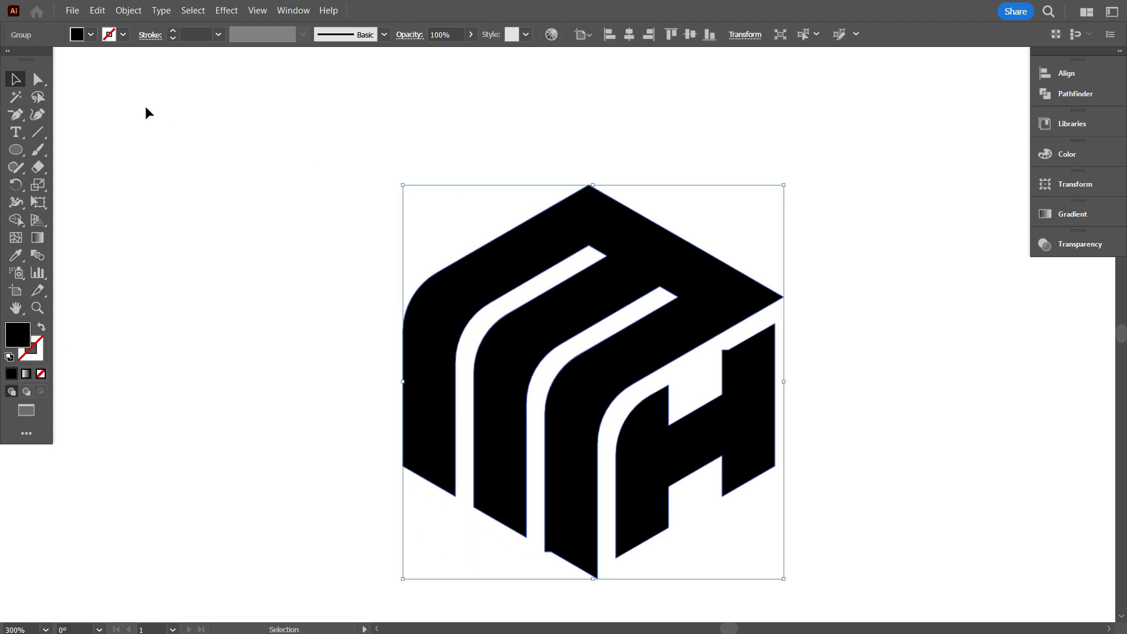
left_click(38, 86)
scroll(564, 197, "up", 3)
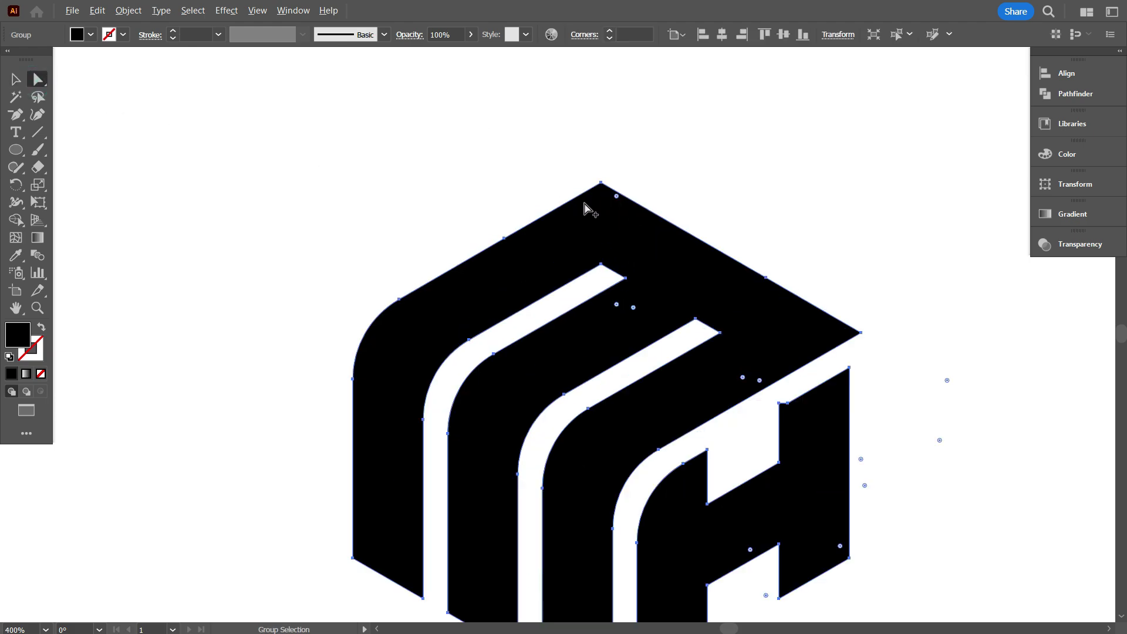
scroll(629, 196, "down", 1)
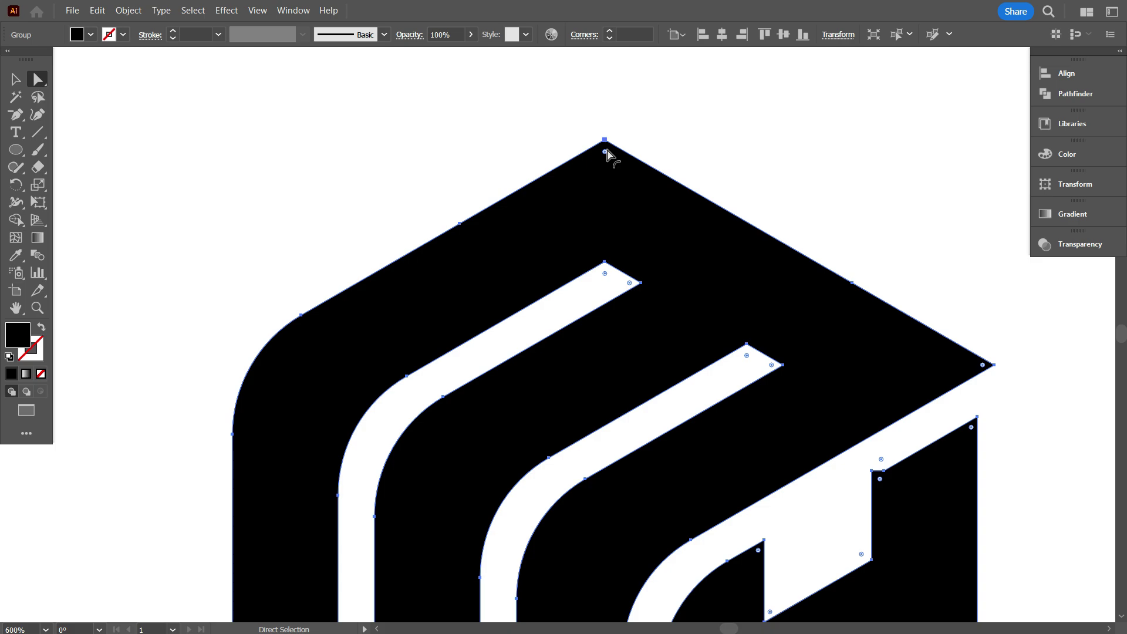
left_click(604, 152)
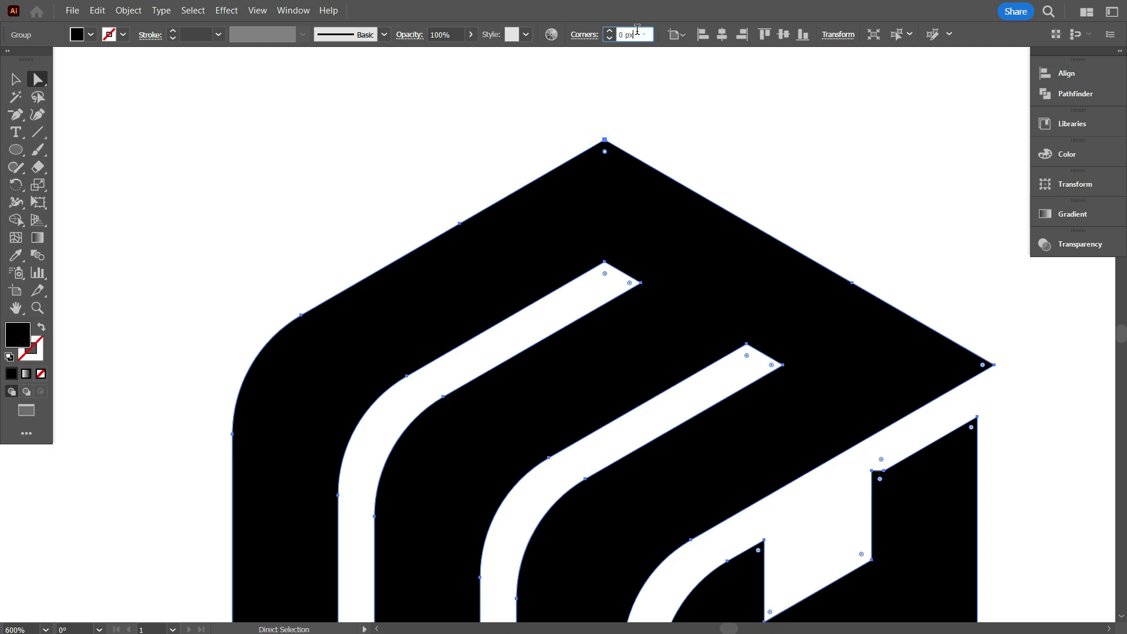
left_click_drag(643, 34, 620, 29)
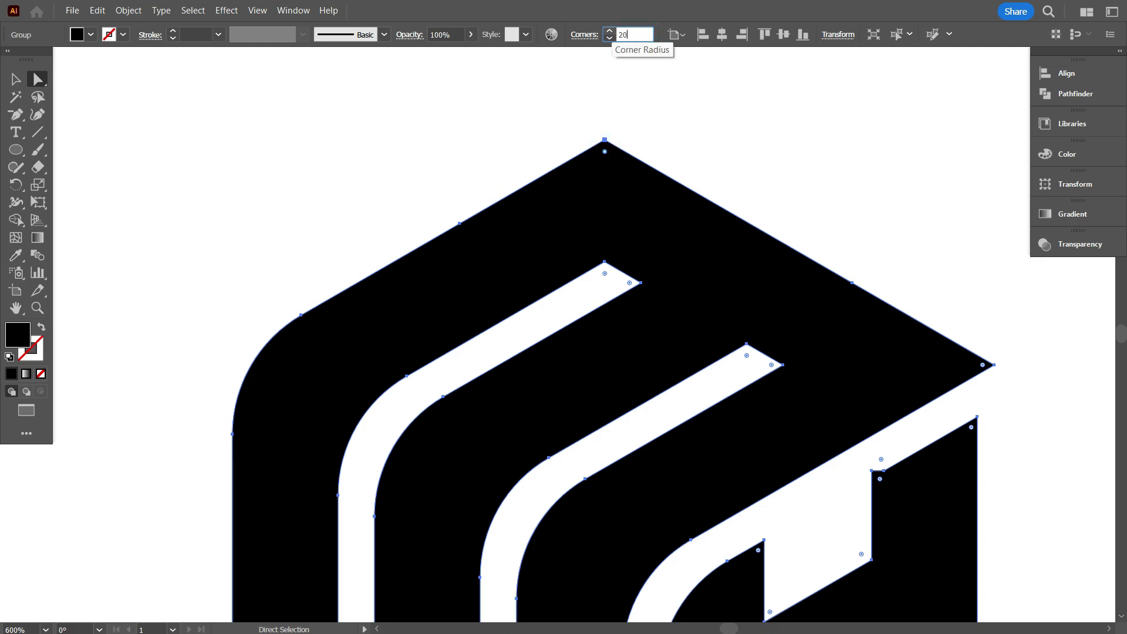
key("Return")
key("ctrl+0")
left_click(669, 156)
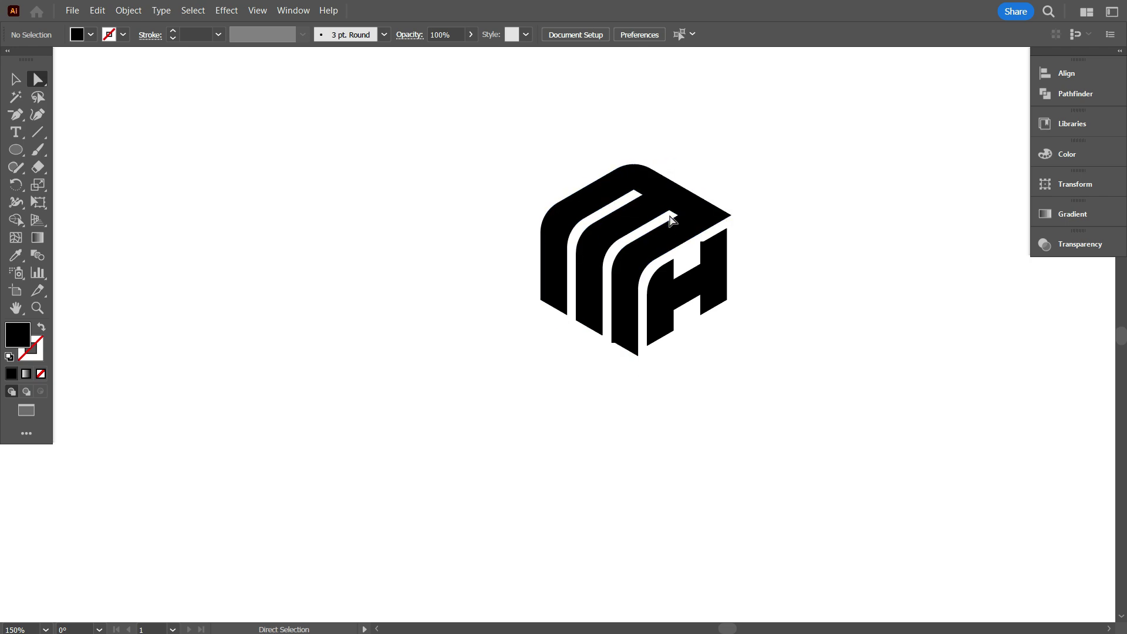
- Examine the H's upper notch and the third bar's lower end for irregular corners
scroll(747, 221, "up", 2)
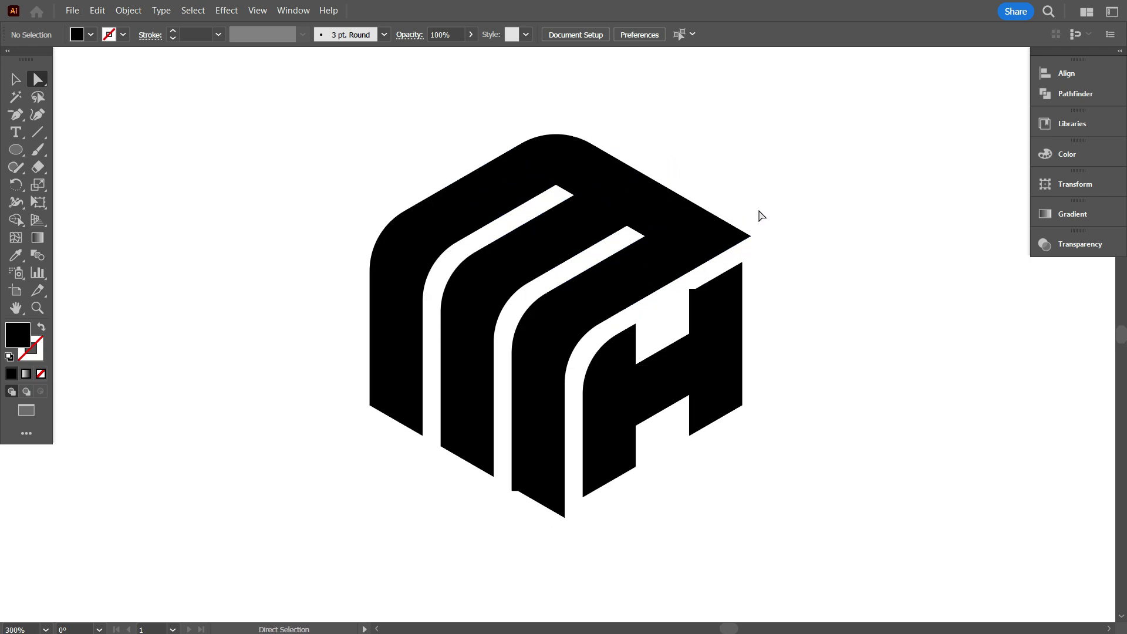
scroll(768, 249, "down", 1)
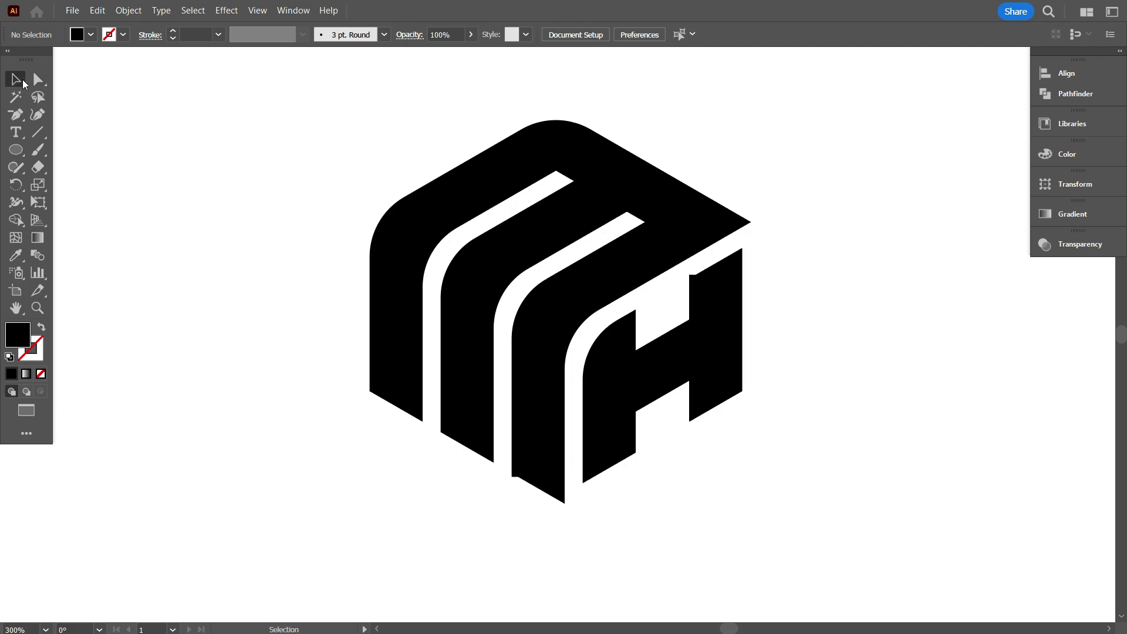
scroll(722, 298, "up", 2)
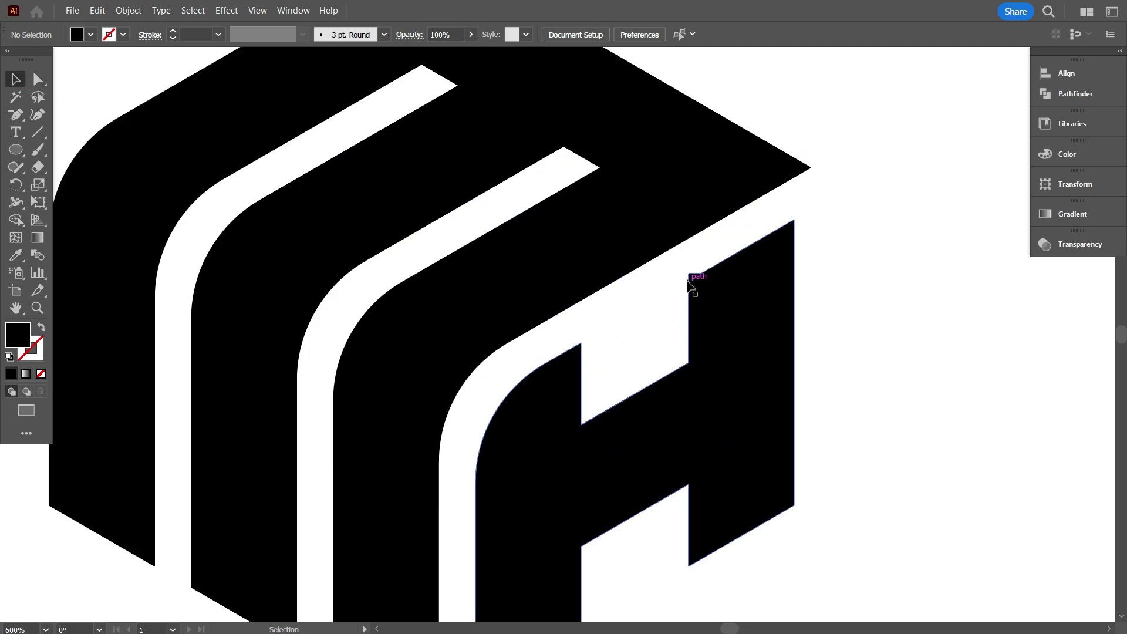
scroll(691, 244, "down", 5)
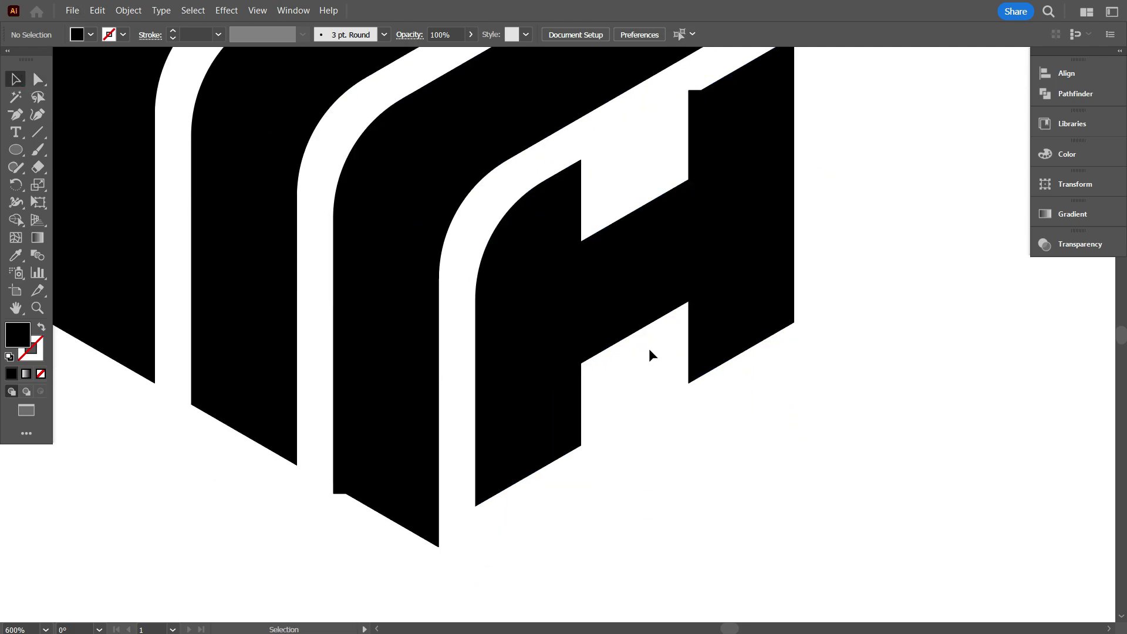
scroll(498, 478, "down", 2)
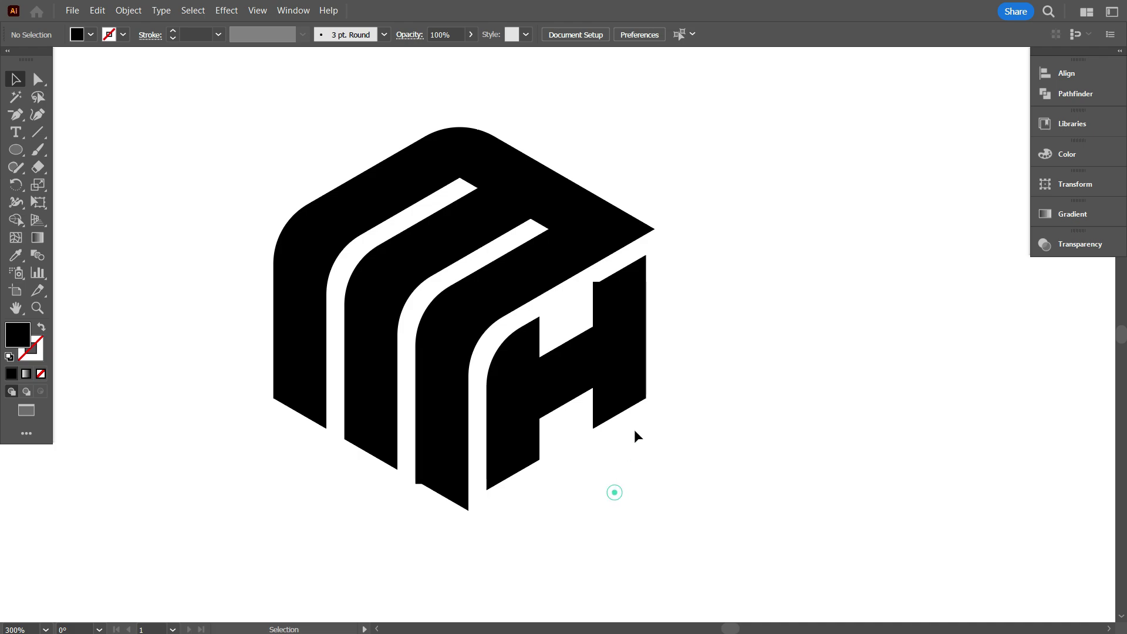
- Draw a line along the slanted top edge of the H's outer stem and extend it about 15 px beyond the stem's inner side
scroll(440, 352, "up", 1)
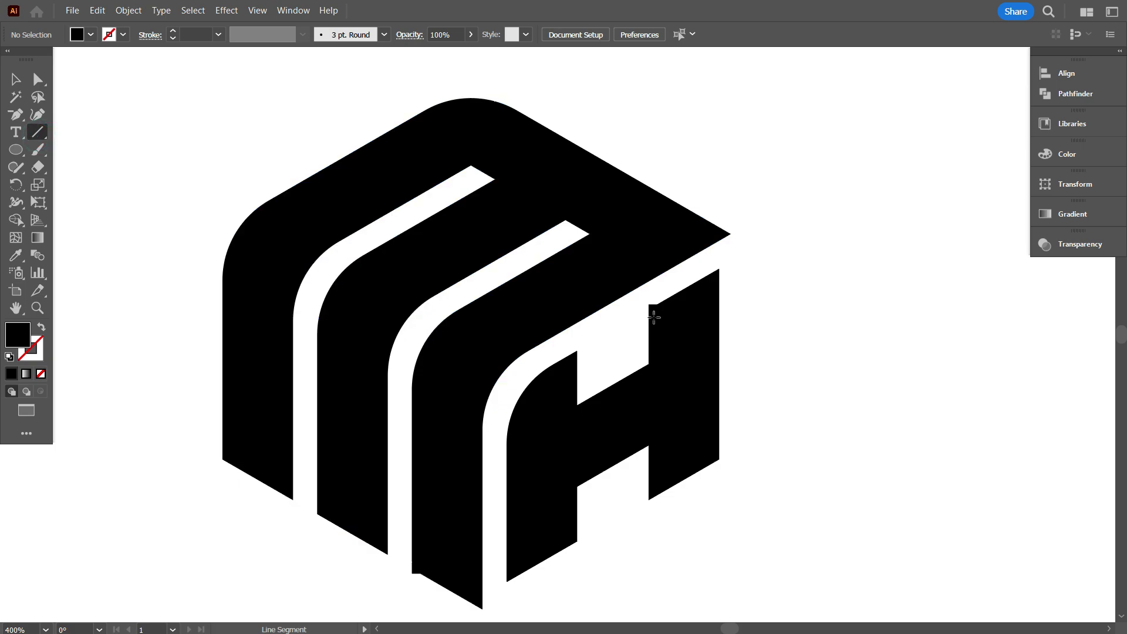
scroll(657, 317, "up", 2)
scroll(728, 240, "up", 3)
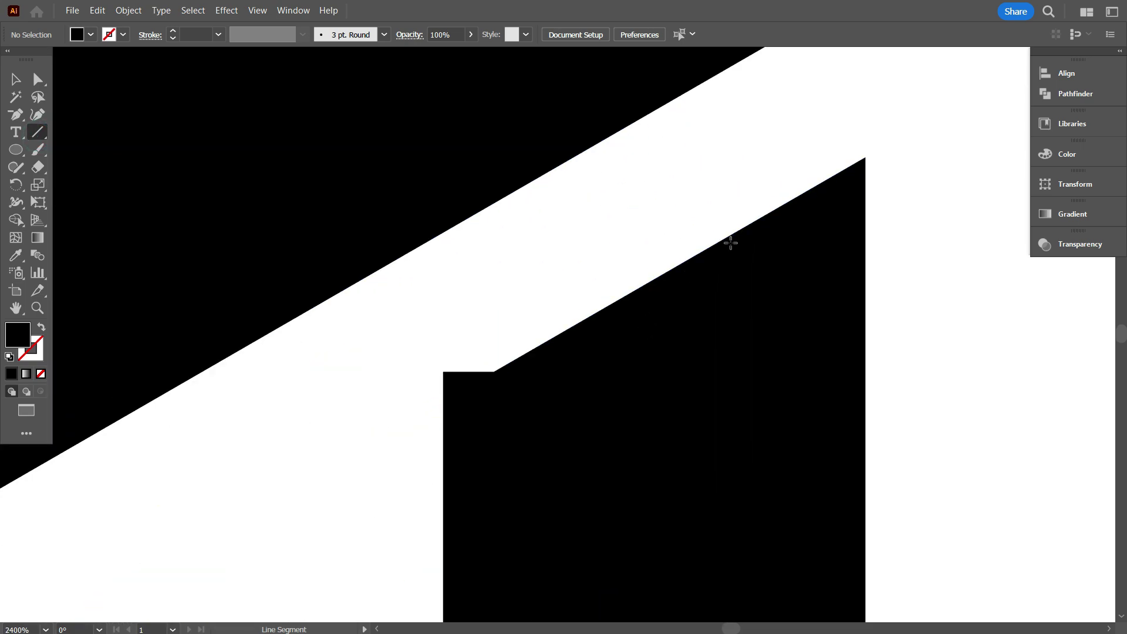
left_click_drag(736, 233, 575, 326)
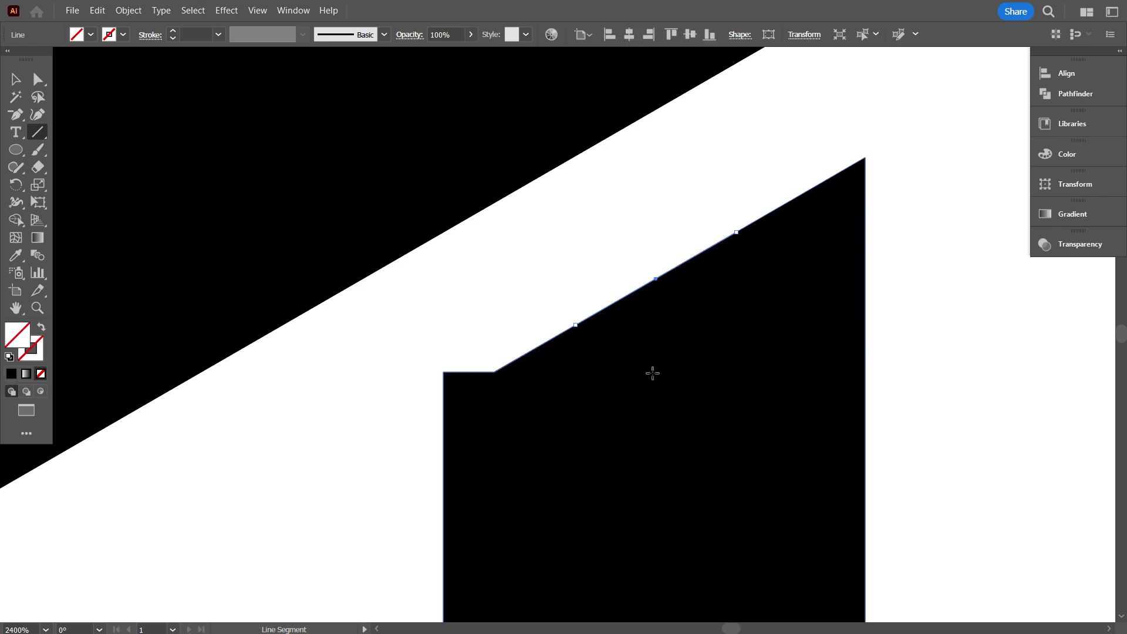
left_click(15, 82)
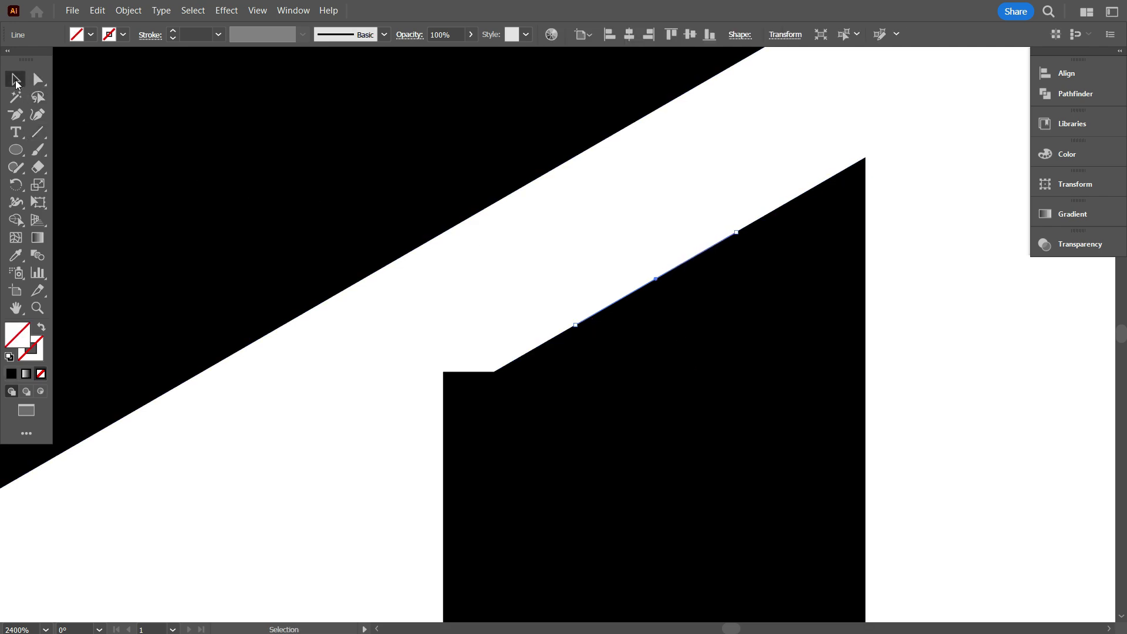
left_click(480, 240)
left_click(622, 299)
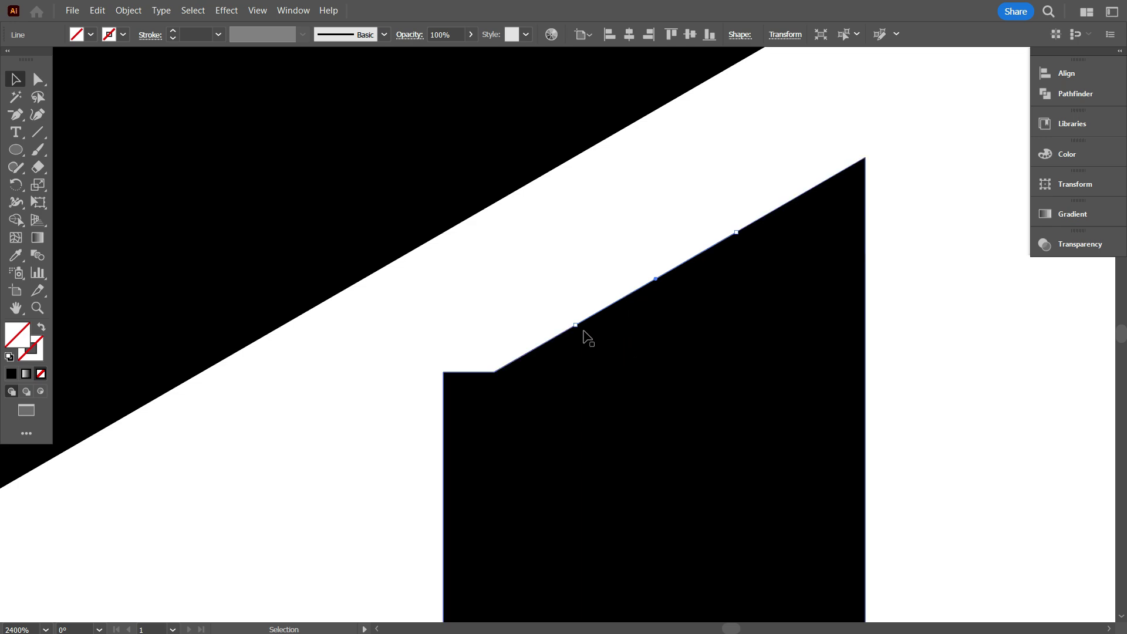
left_click_drag(575, 324, 383, 437)
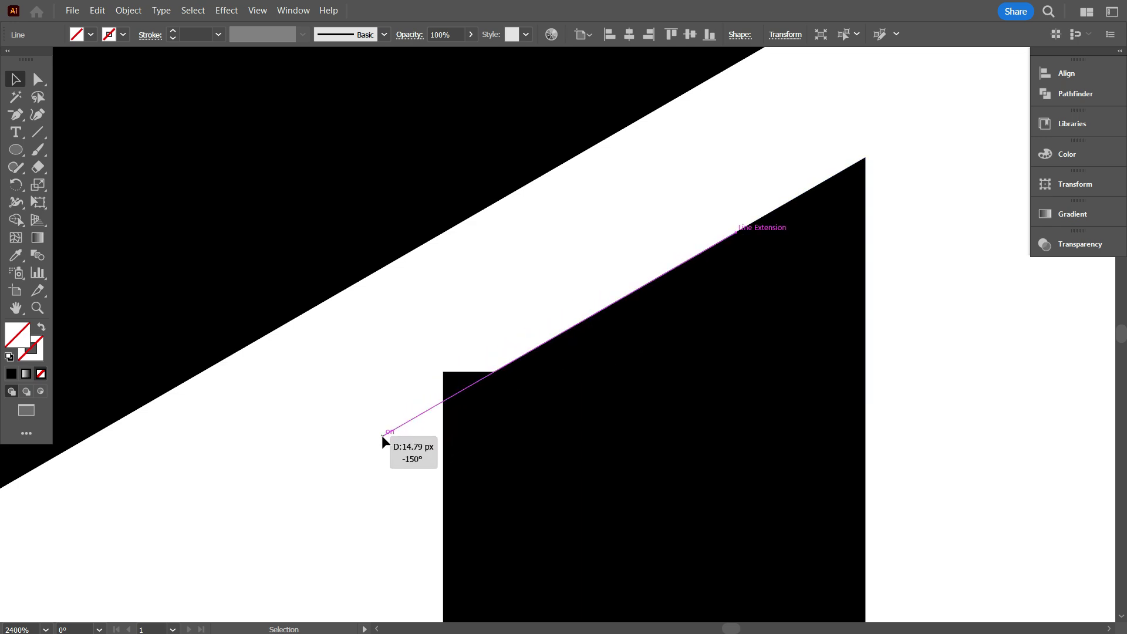
left_click_drag(381, 435, 381, 435)
- Draw a short line segment along the slanted lower edge of the third bar
scroll(653, 390, "down", 3)
scroll(605, 439, "down", 1)
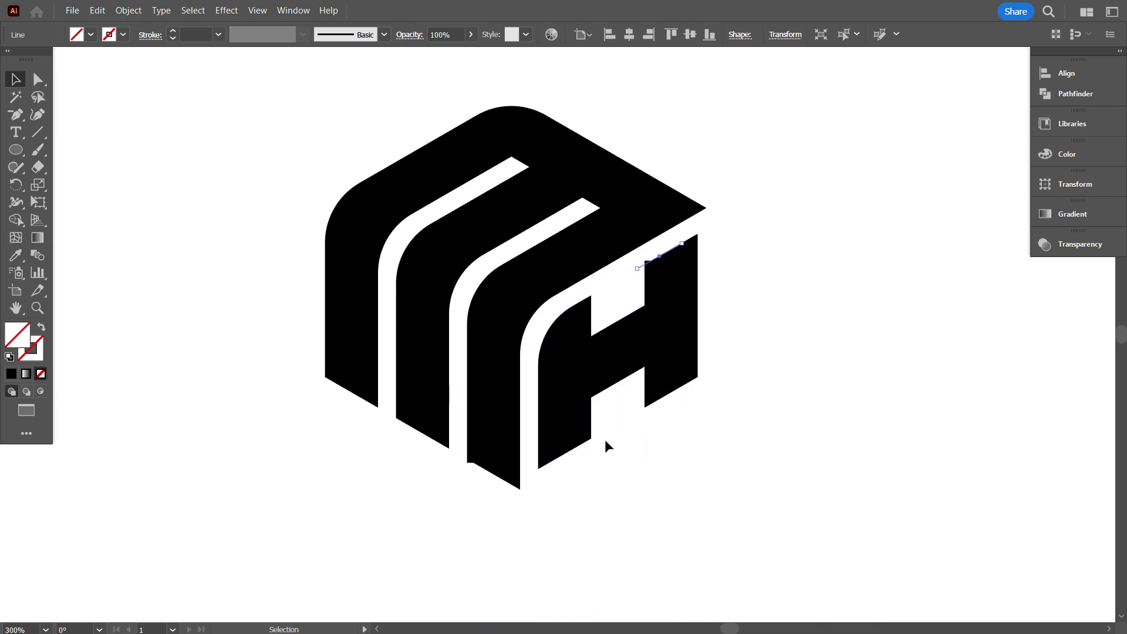
scroll(471, 467, "up", 4)
scroll(473, 467, "down", 1)
scroll(497, 462, "down", 3)
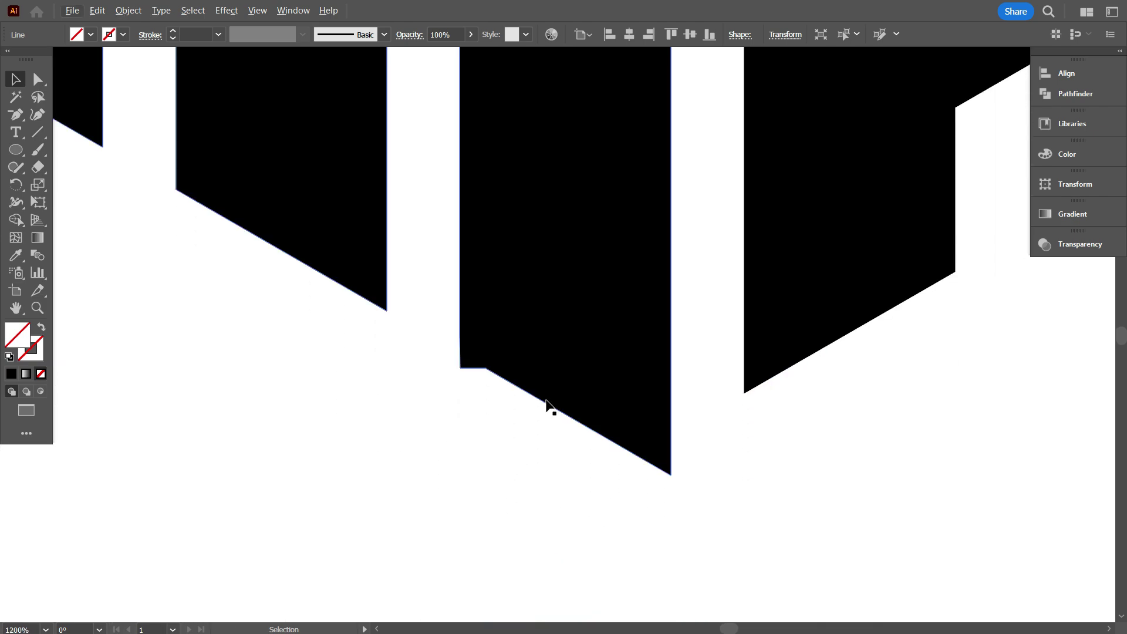
left_click(40, 133)
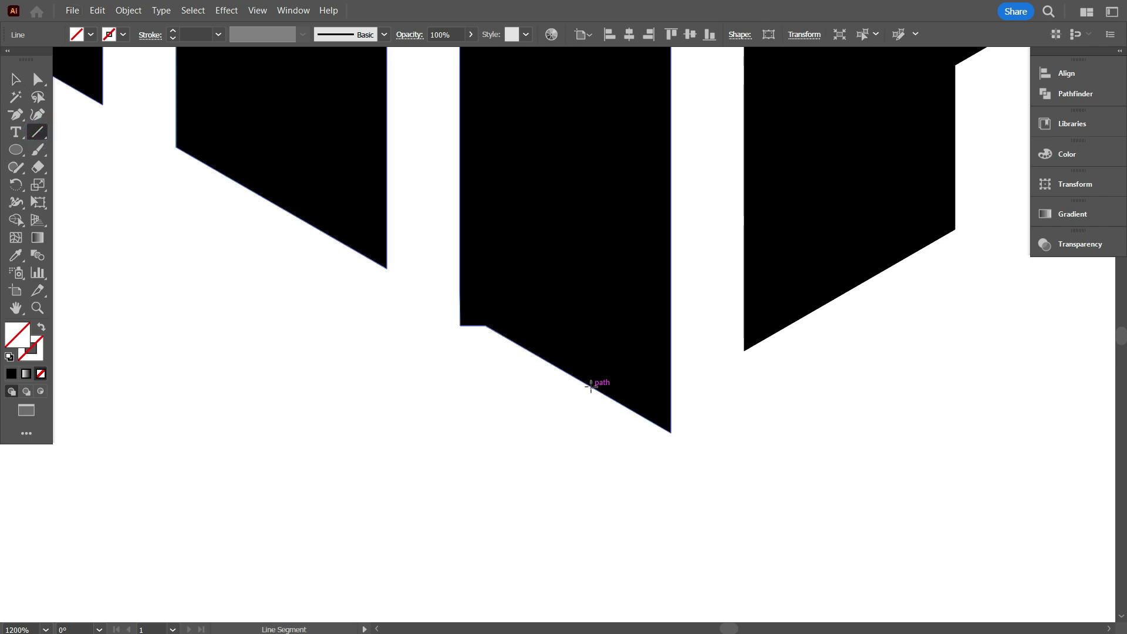
mouse_move(591, 387)
left_mouse_down()
mouse_move(522, 346)
mouse_move(526, 367)
left_mouse_up()
- Extend the third bar's lower line along its own slope until it passes the bar's left side
scroll(527, 367, "up", 1)
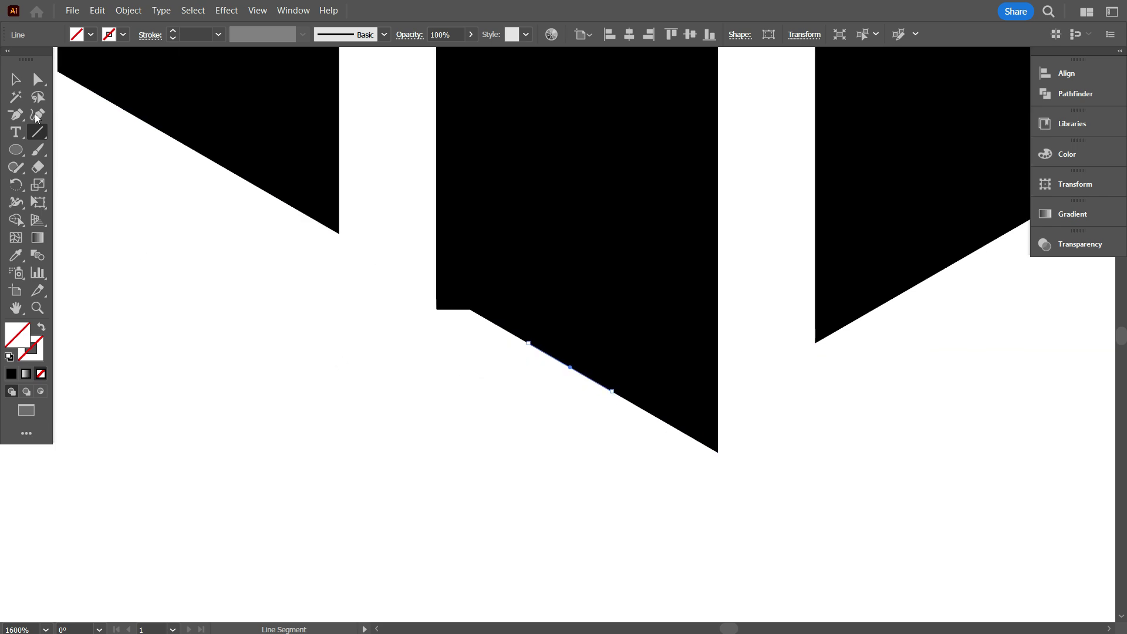
left_click(16, 81)
scroll(456, 468, "up", 2)
left_click(514, 481)
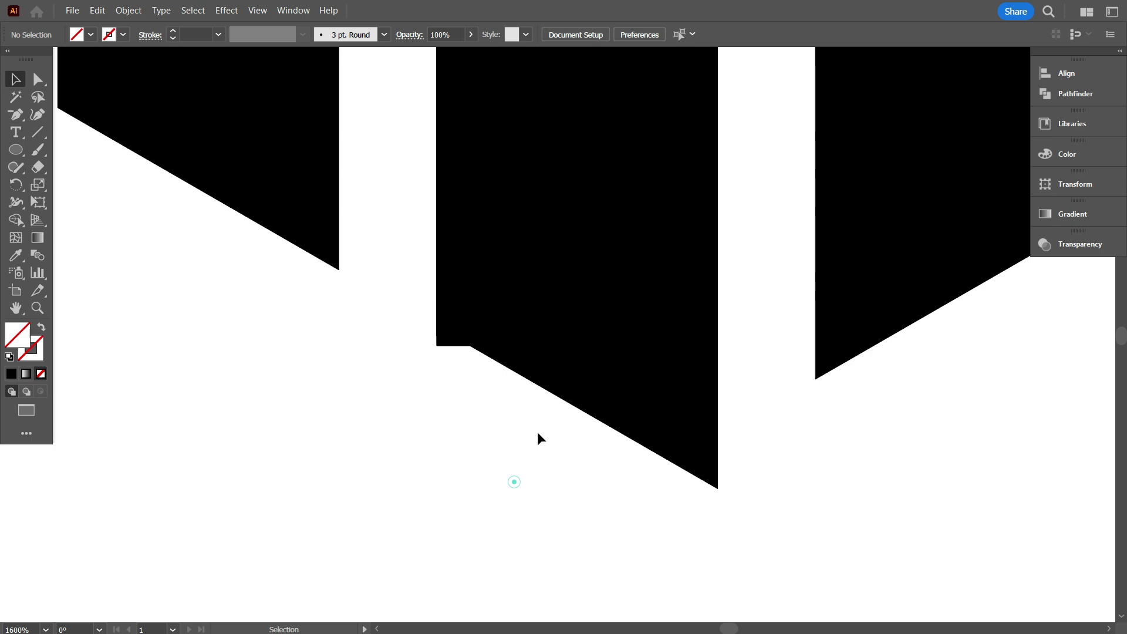
left_click(551, 397)
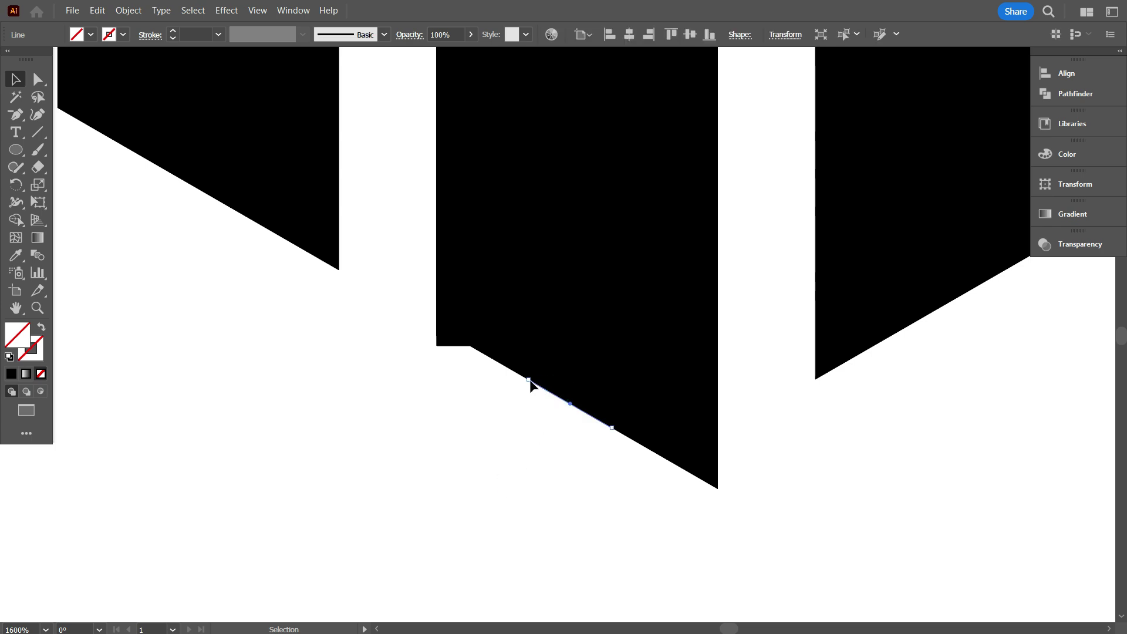
left_click_drag(527, 378, 381, 292)
- Select the logo with both lines and use Shape Builder to subtract the spur at the third bar's lower end
scroll(537, 447, "down", 5)
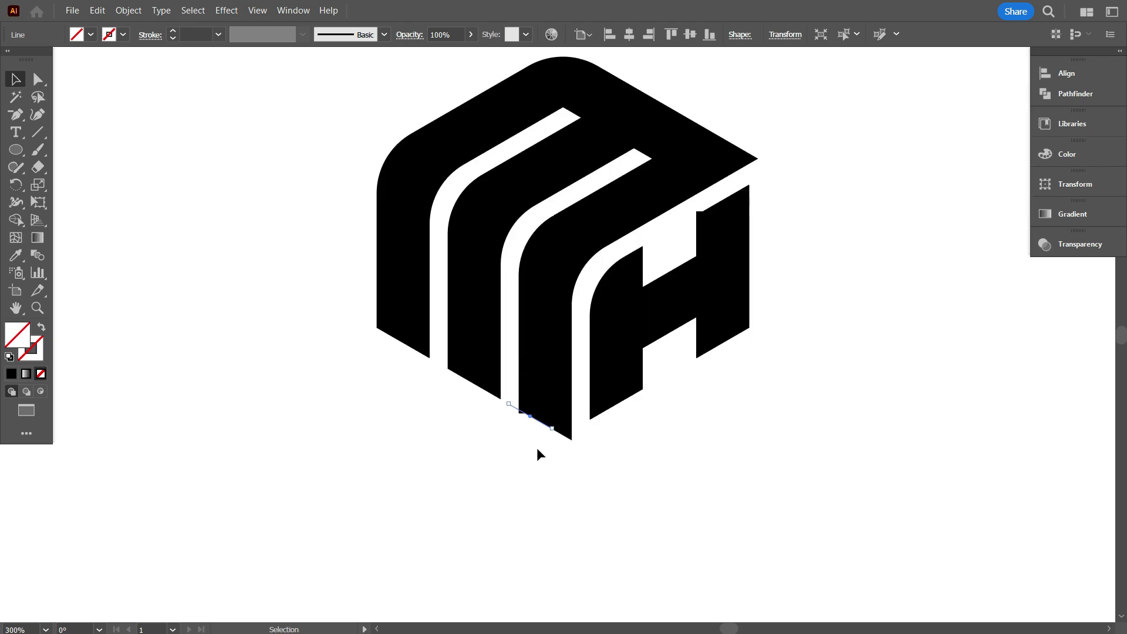
scroll(536, 447, "down", 1)
scroll(564, 452, "up", 1)
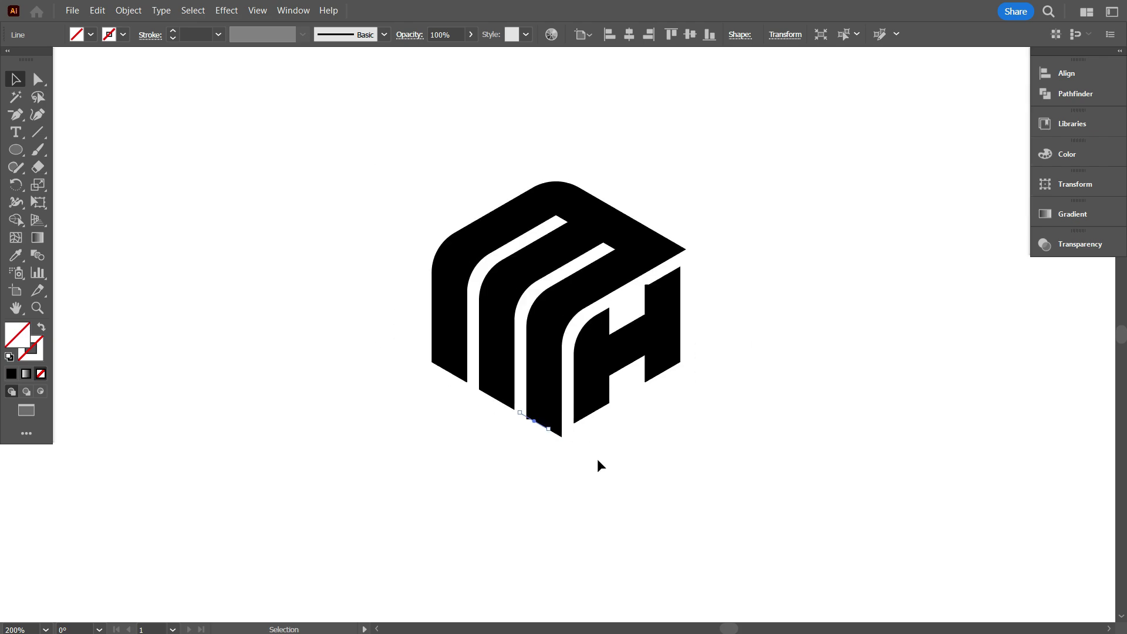
left_click(628, 469)
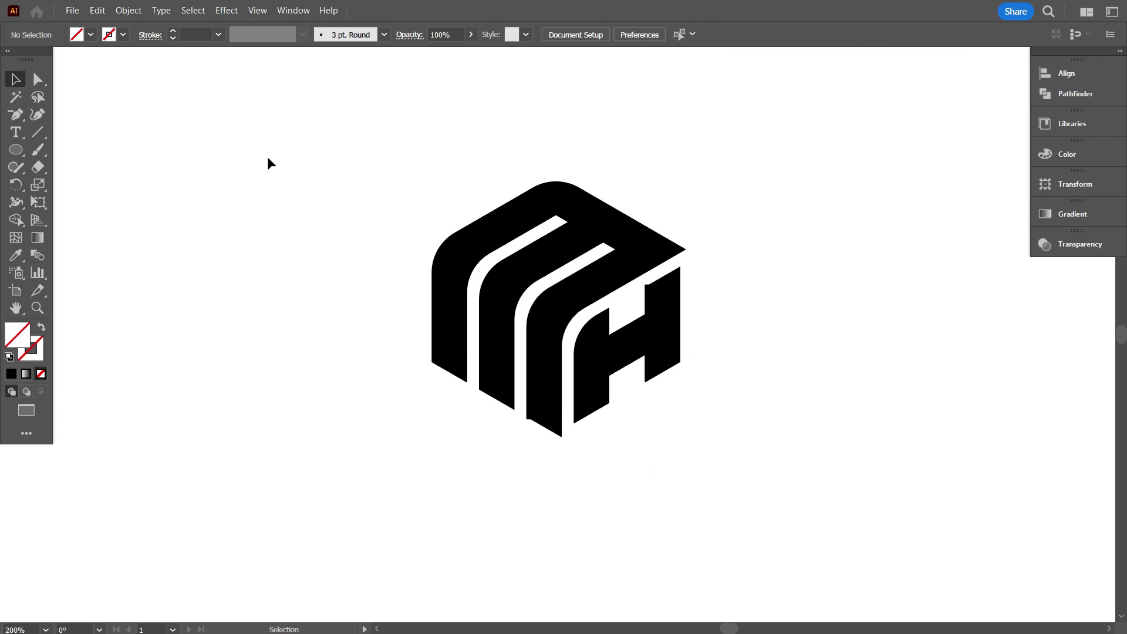
left_click_drag(281, 164, 735, 455)
scroll(555, 432, "up", 2)
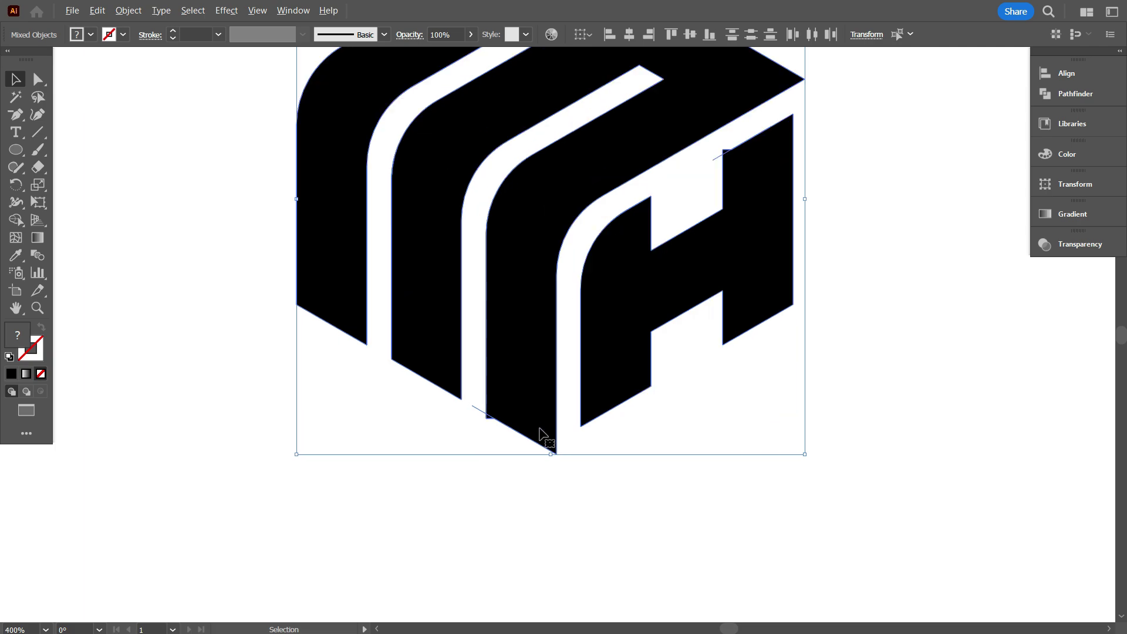
left_click(21, 218)
scroll(488, 448, "up", 3)
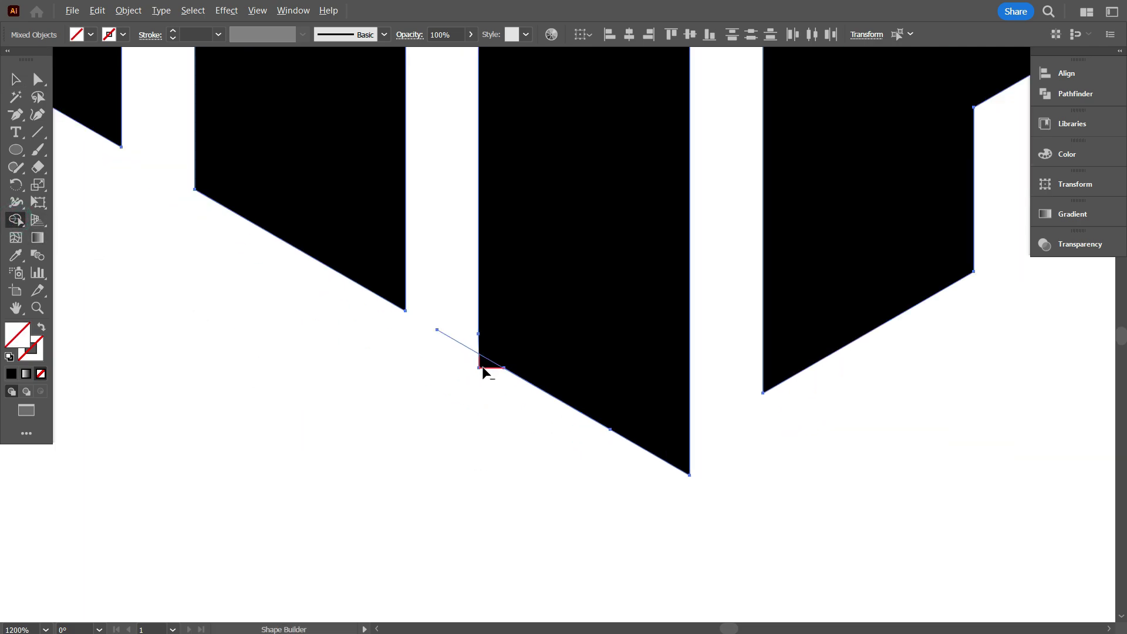
- Subtract the spur above the line at the H's upper notch with Shape Builder
scroll(482, 373, "down", 5)
scroll(774, 229, "up", 2)
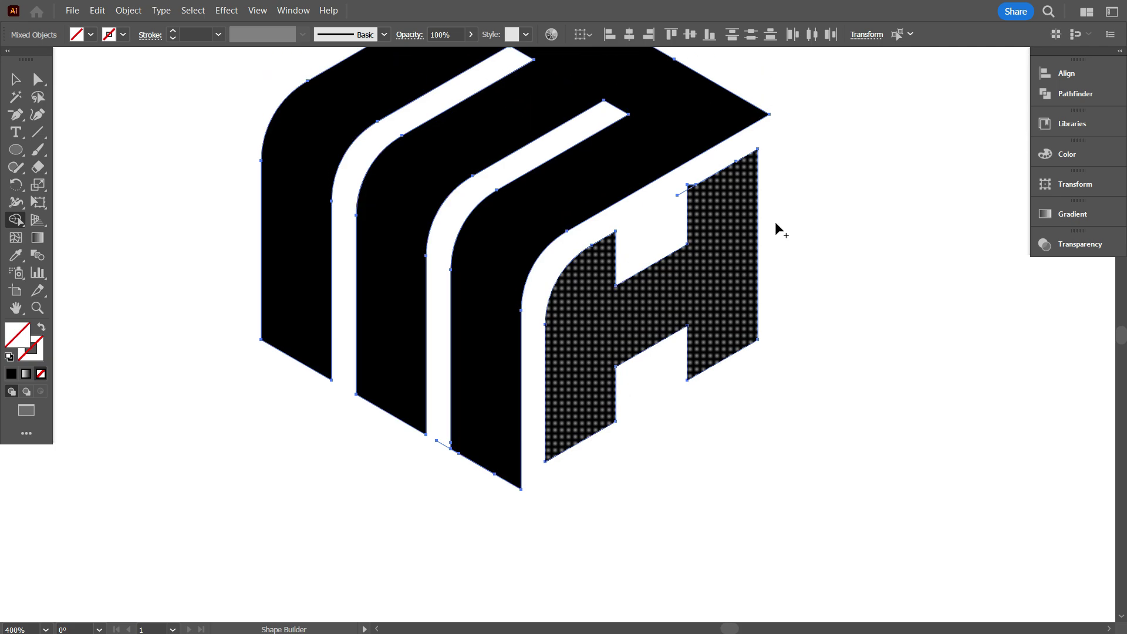
scroll(705, 209, "up", 5)
scroll(696, 235, "up", 1)
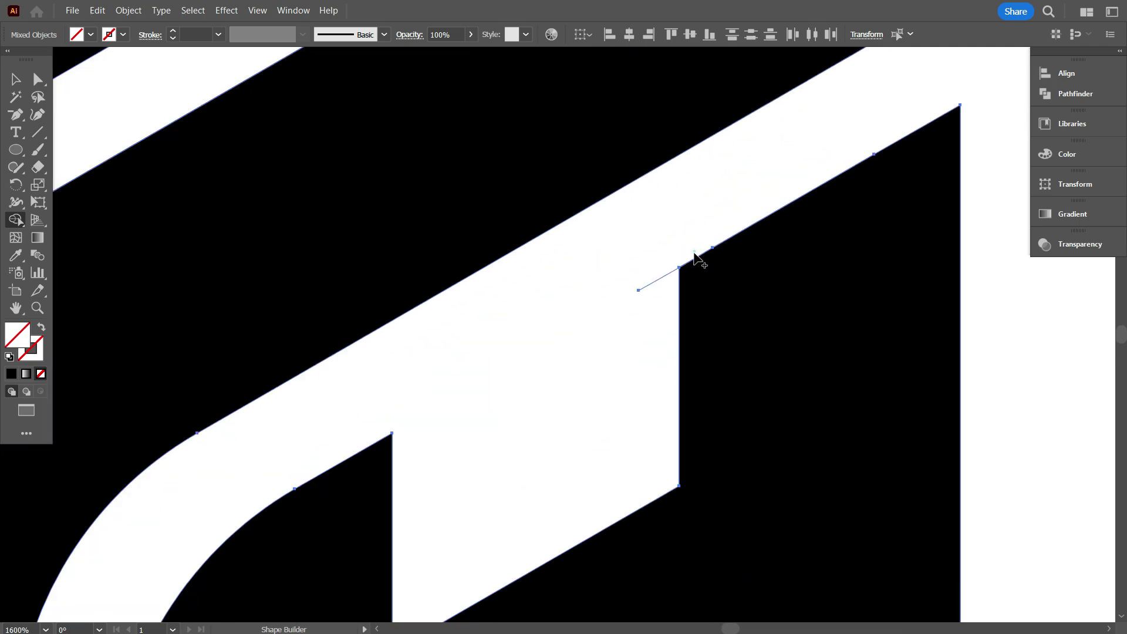
scroll(696, 253, "down", 5)
scroll(691, 275, "down", 2)
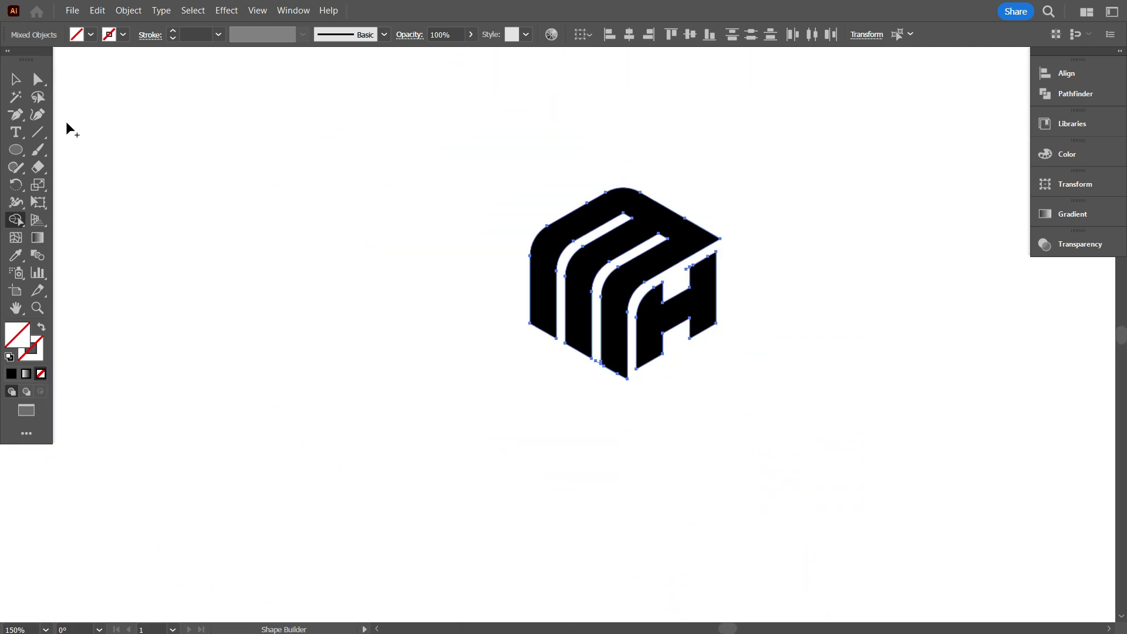
- Move the logo away from the leftover construction lines and delete both lines
left_click(14, 82)
left_click(300, 319)
scroll(709, 403, "up", 1)
left_click_drag(659, 365, 486, 359)
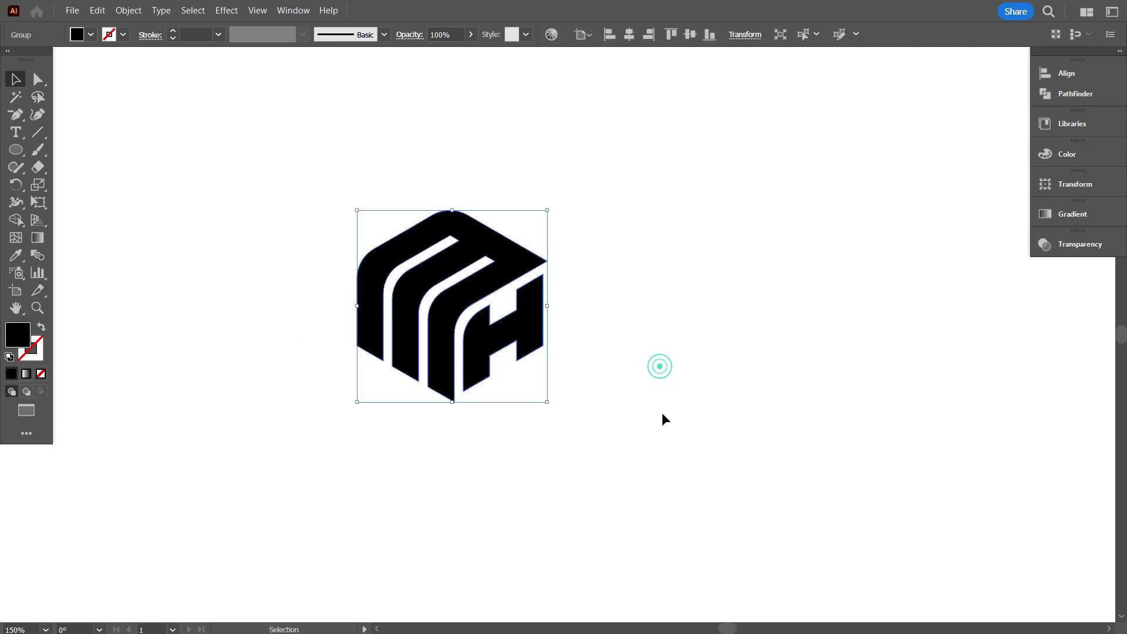
left_click_drag(805, 424, 632, 238)
key("Delete")
left_click_drag(673, 424, 374, 216)
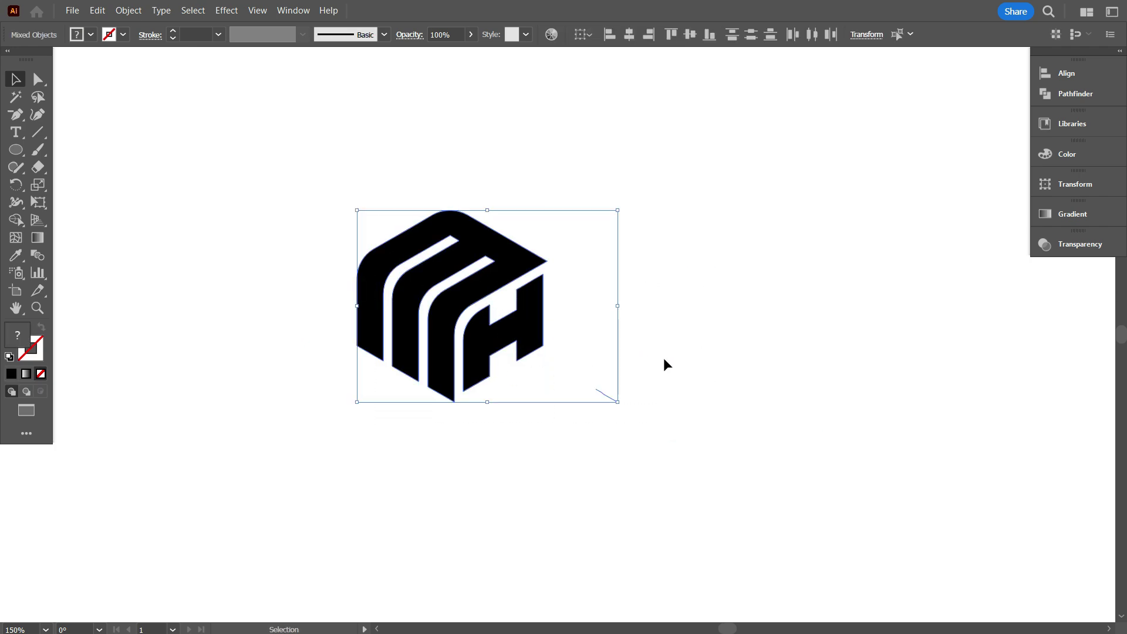
left_click_drag(687, 439, 608, 380)
key("Delete")
- Check the artwork for remaining stray pieces and move the cleaned logo group back toward the right
left_click_drag(665, 461, 362, 214)
left_click(500, 353)
left_click(628, 406)
left_click_drag(459, 341, 573, 405)
left_click_drag(475, 320, 564, 329)
left_click(533, 362)
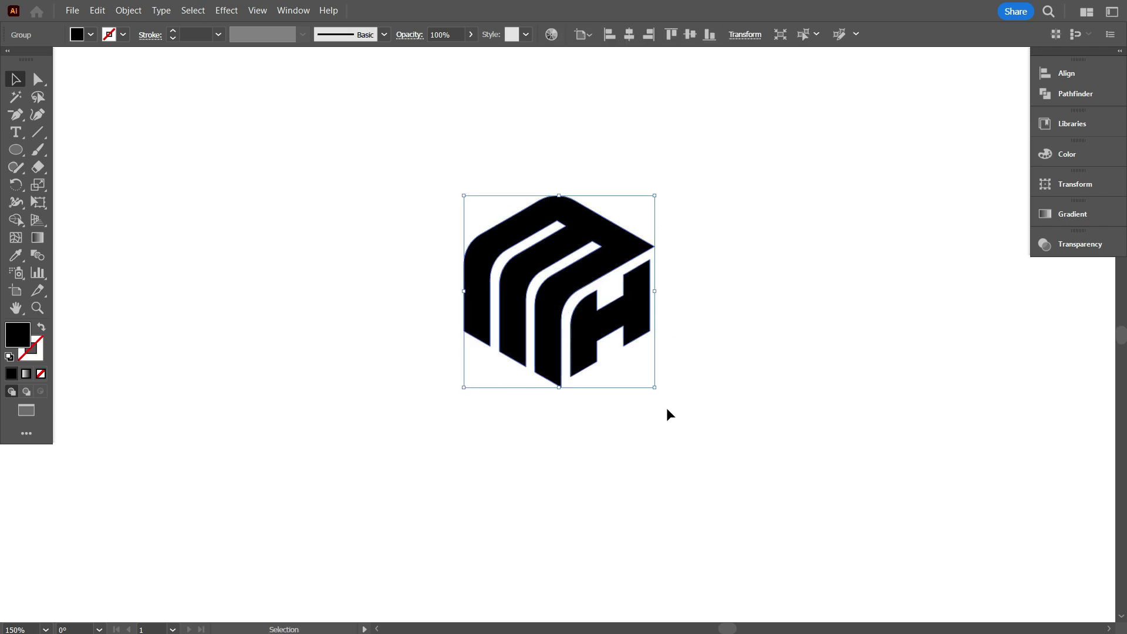
left_click(667, 407)
scroll(666, 407, "up", 1)
left_click(589, 347)
left_click(687, 448)
scroll(459, 381, "down", 2)
scroll(536, 351, "up", 3)
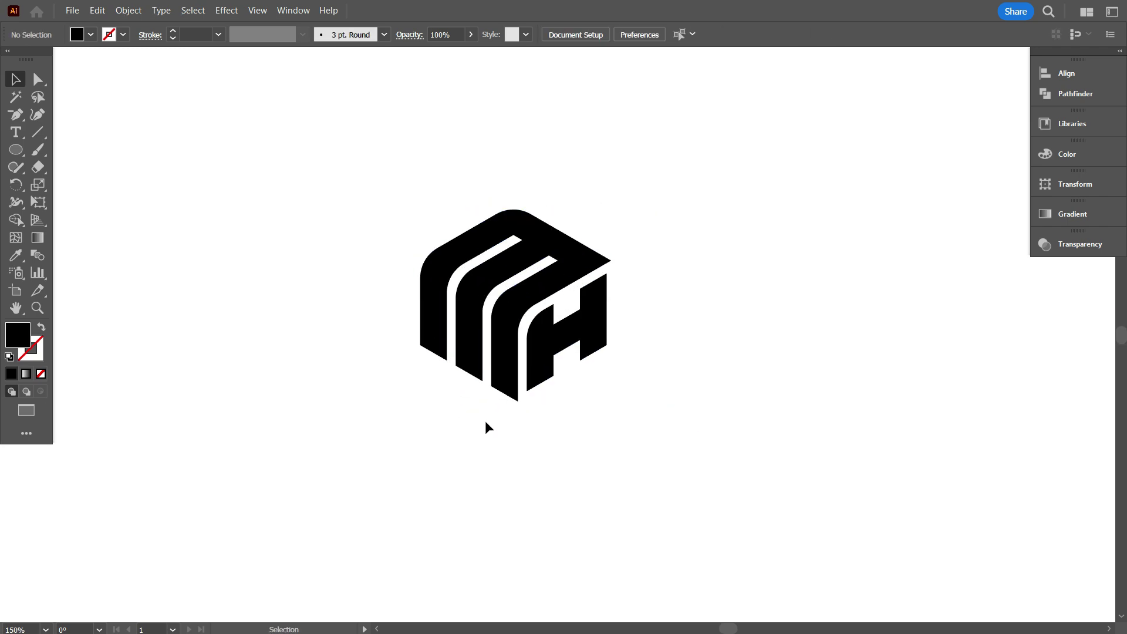
- Place a duplicate of the logo to the right of the original
scroll(486, 422, "up", 1)
left_click_drag(532, 373, 841, 363)
left_click(750, 459)
left_click_drag(750, 458, 606, 463)
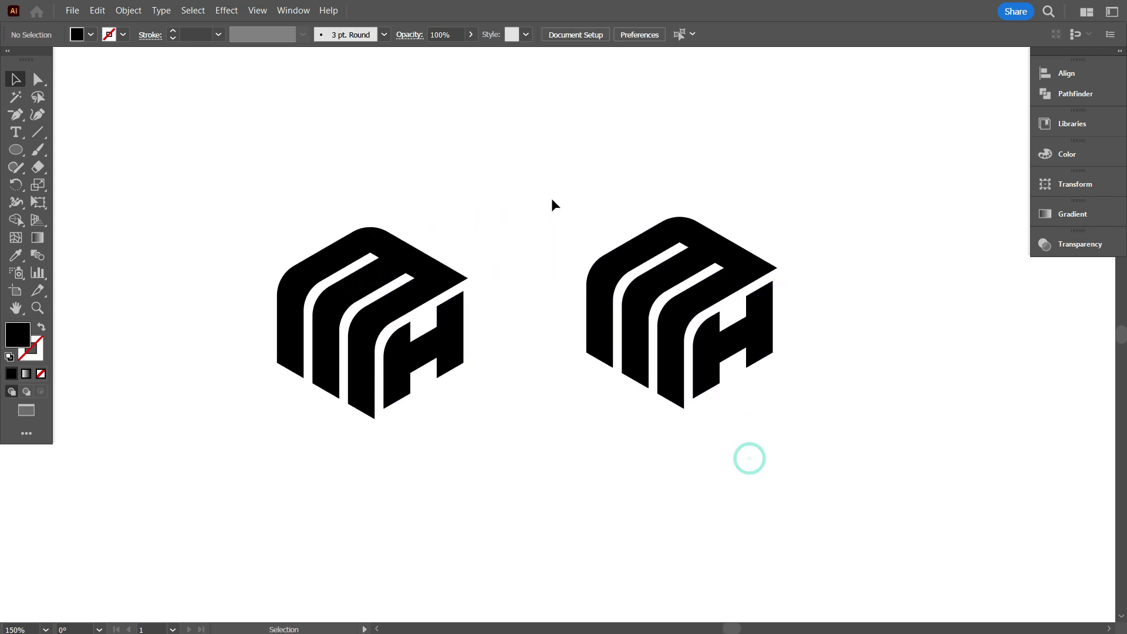
- Fill the duplicated logo with the light green swatch
left_click_drag(552, 200, 640, 281)
left_click(92, 35)
left_click(37, 120)
left_click(384, 208)
scroll(586, 394, "down", 1)
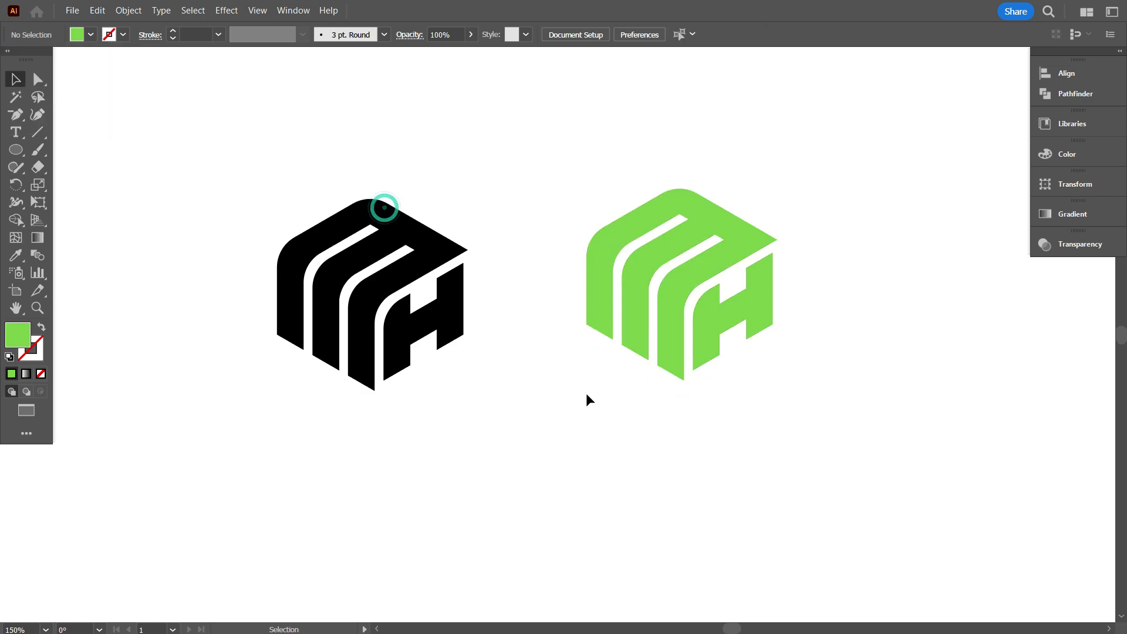
- Align the black and green logos to each other by their vertical centers
left_click_drag(727, 403, 273, 194)
left_click(692, 35)
scroll(564, 174, "up", 2)
left_click(566, 175)
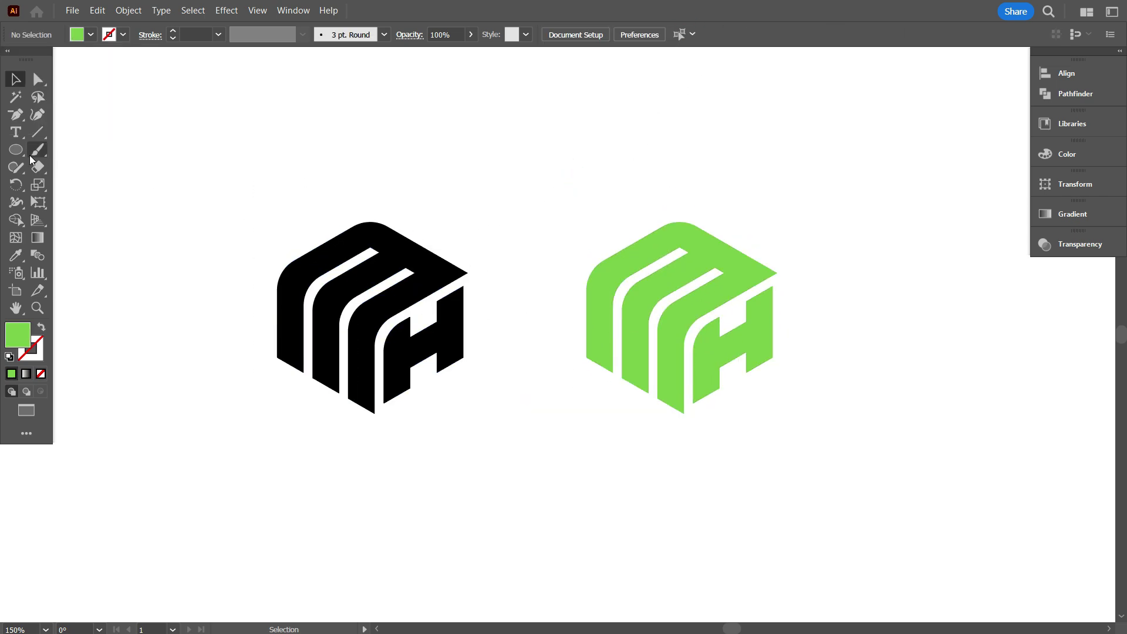
- Draw a square covering the green logo and send it to the back as its background
right_click(33, 160)
left_click(70, 149)
left_click_drag(517, 176, 830, 490)
right_click(738, 379)
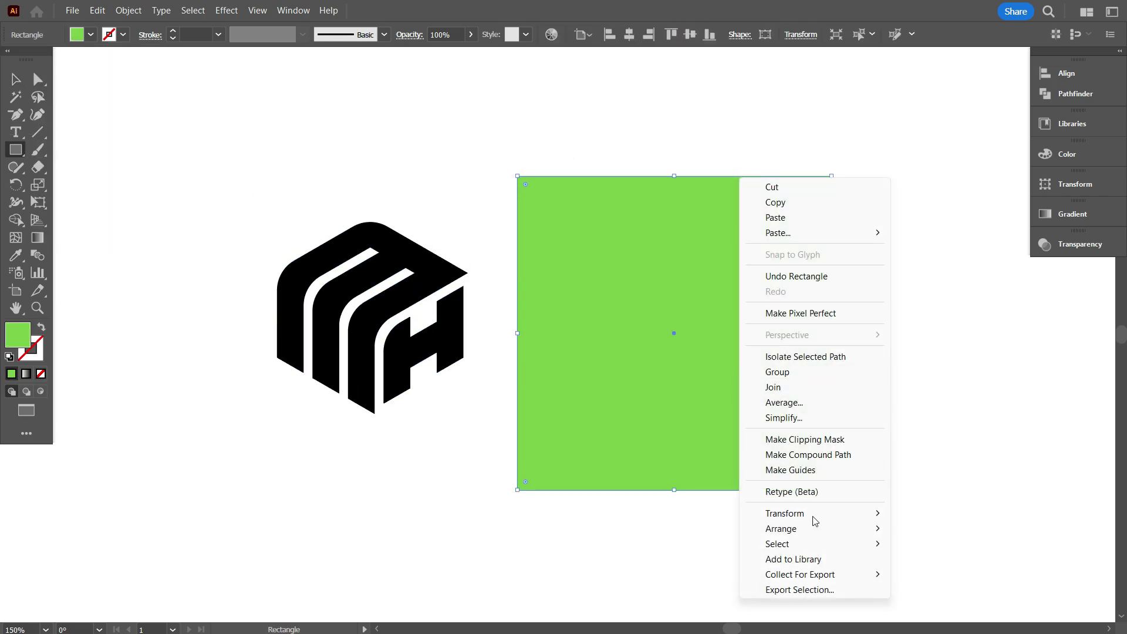
mouse_move(786, 528)
left_click(938, 580)
- Sample the original logo's black for the background square and the canvas white for the logo on it
left_click(290, 311)
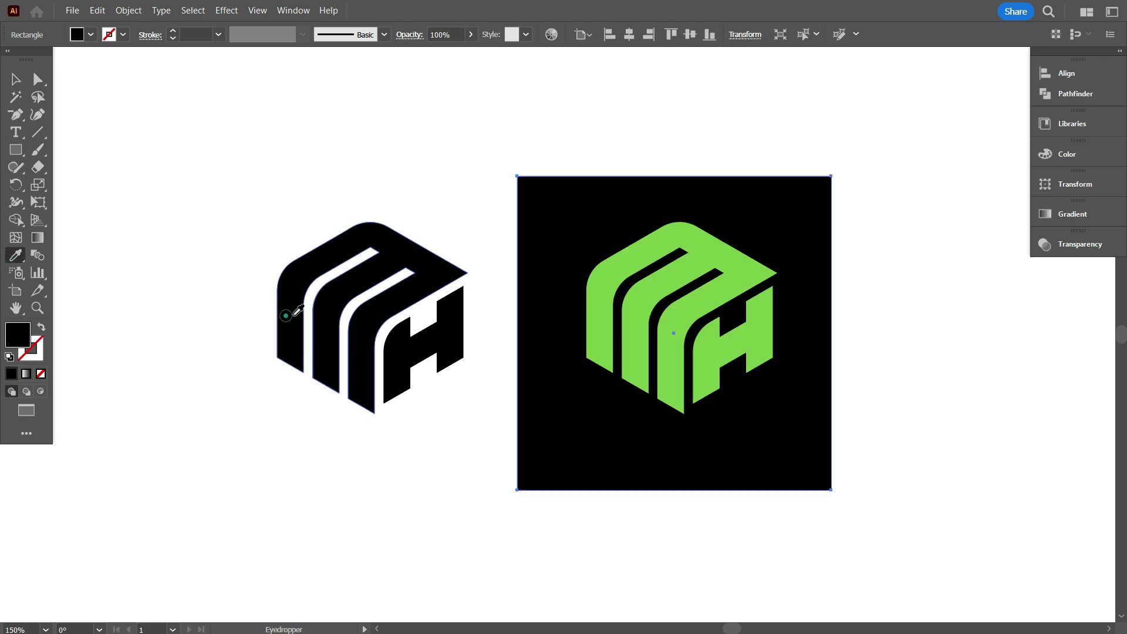
left_click(16, 79)
left_click(605, 292)
left_click(16, 255)
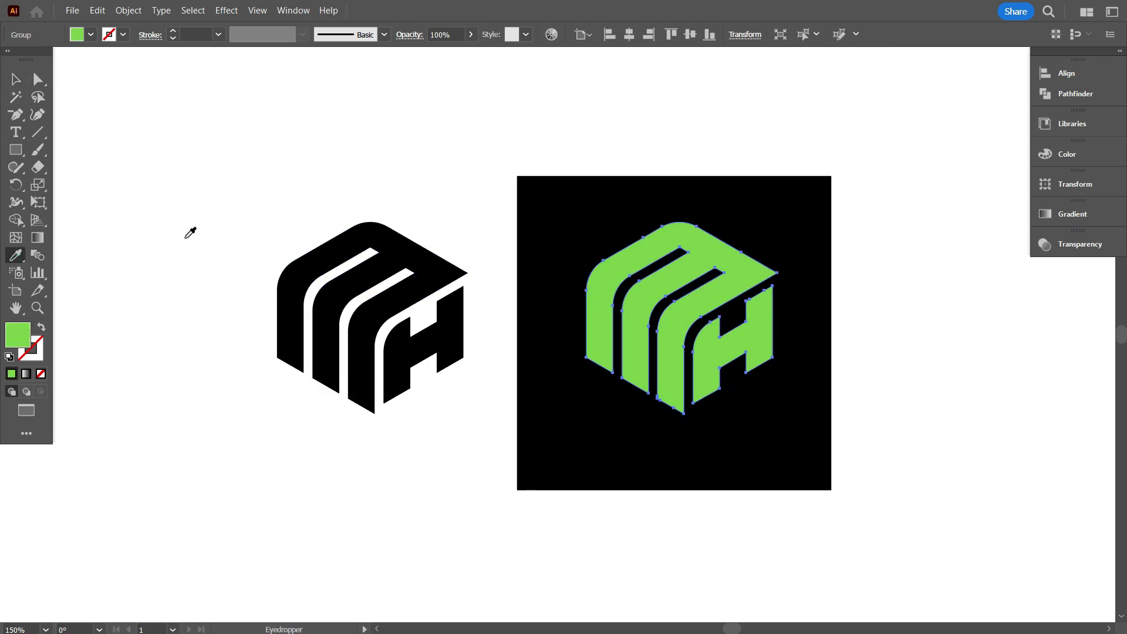
left_click(266, 227)
- Center the white logo and its black square on each other horizontally and vertically
left_click(16, 80)
left_click_drag(613, 130, 755, 313)
left_click(626, 36)
left_click(690, 35)
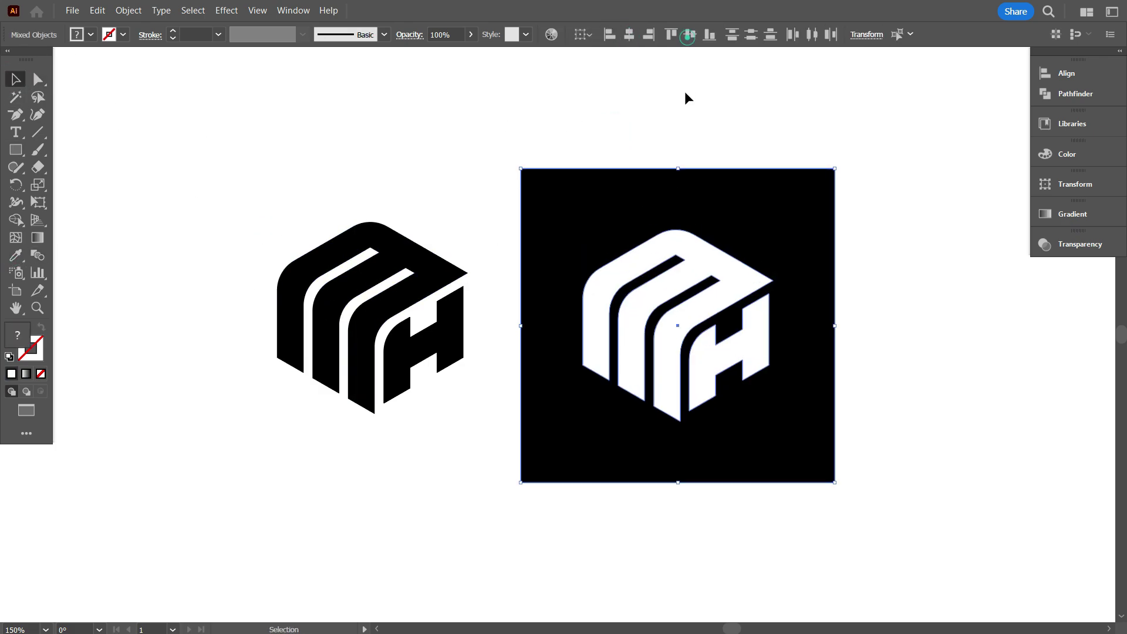
left_click(684, 92)
scroll(690, 376, "down", 2)
scroll(725, 423, "up", 2)
scroll(711, 446, "up", 1)
left_click(682, 476)
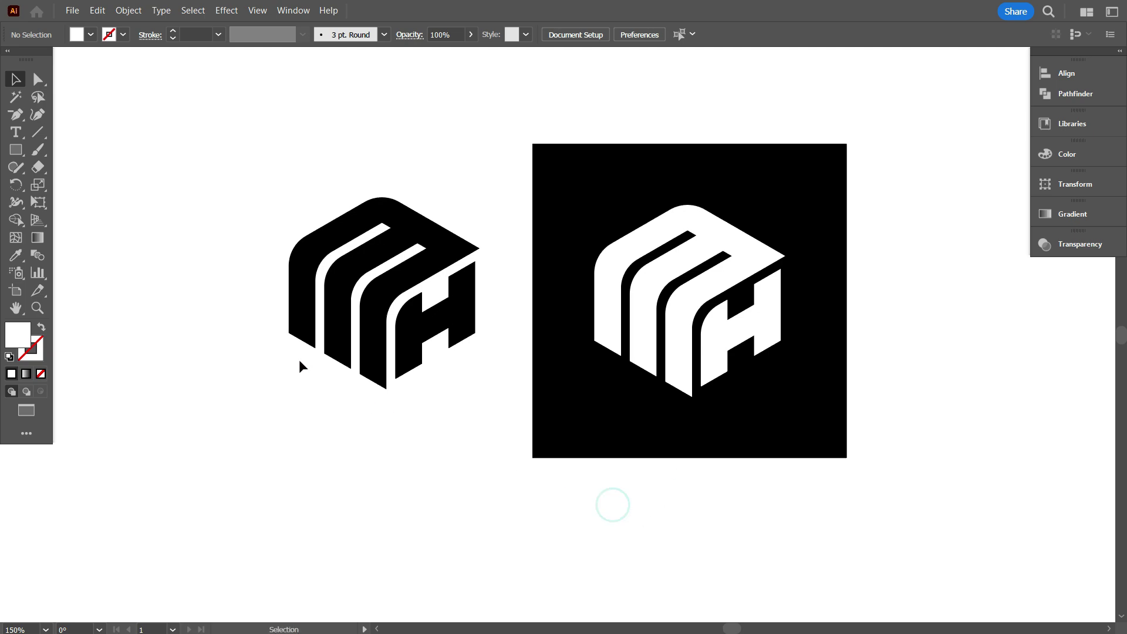
- Delete the standalone black logo and duplicate the white logo with its black square to the right
left_click_drag(259, 206, 460, 425)
key("Delete")
scroll(382, 406, "down", 1)
left_click_drag(573, 349, 817, 349)
scroll(774, 492, "right", 3)
left_click(775, 493)
scroll(780, 455, "down", 3)
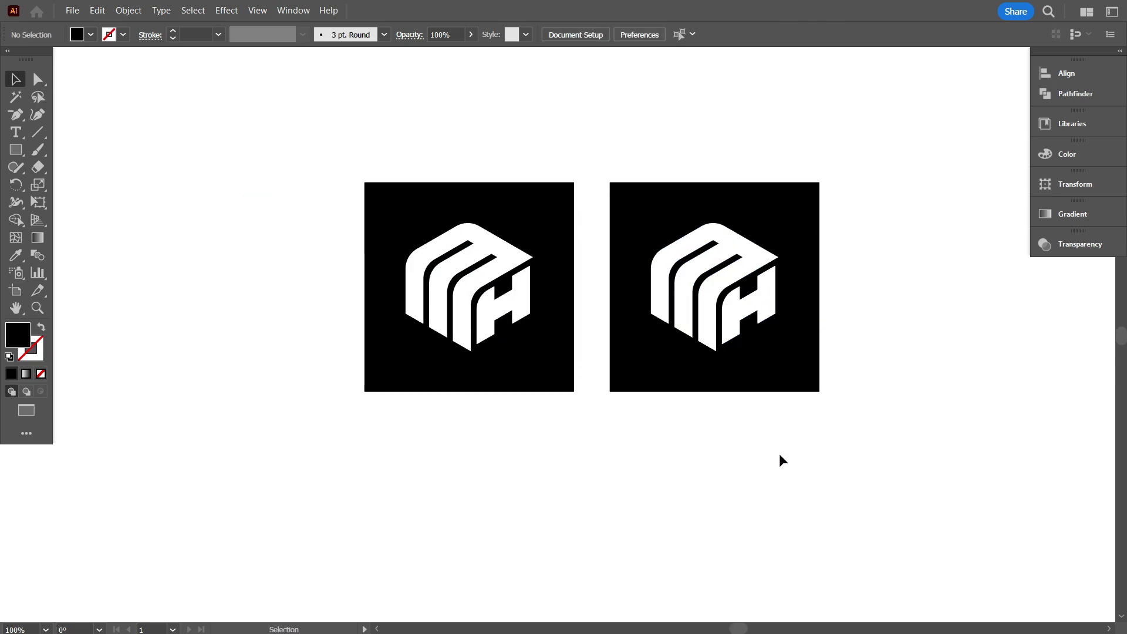
- Duplicate both logo tiles directly below to form a two-by-two grid
key("ctrl+a")
scroll(783, 455, "down", 4)
left_click_drag(540, 274, 539, 522)
scroll(534, 487, "down", 1)
left_click(305, 362)
- Fill the upper-left tile's background with light blue and the lower-left tile's background with red
left_click(393, 302)
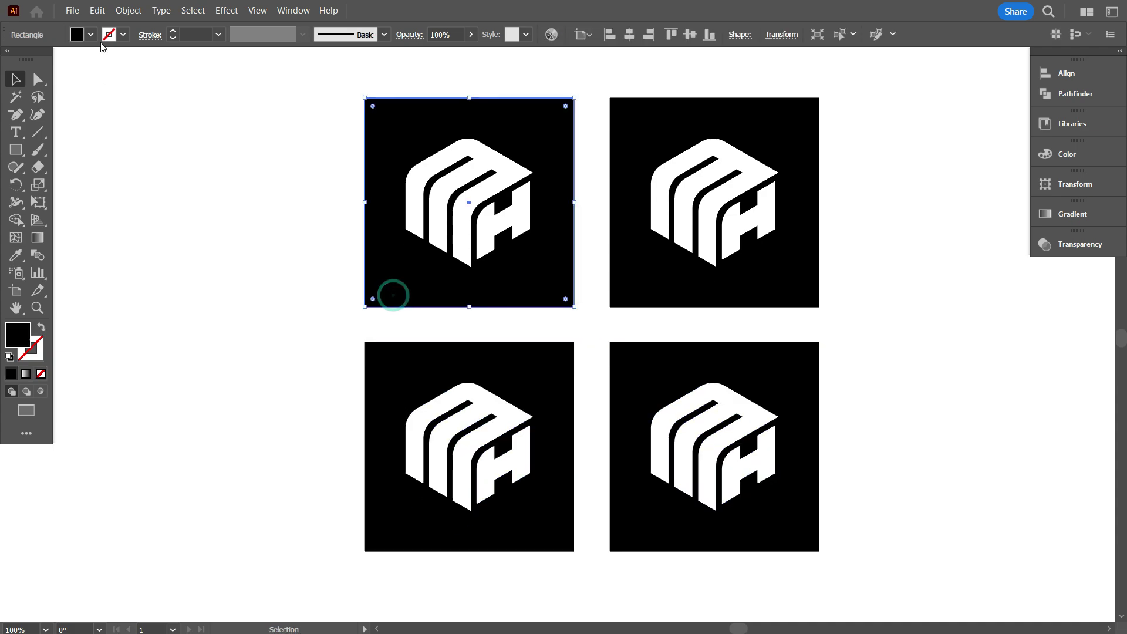
left_click(91, 34)
left_click(88, 82)
left_click(161, 233)
left_click(420, 388)
left_click(91, 34)
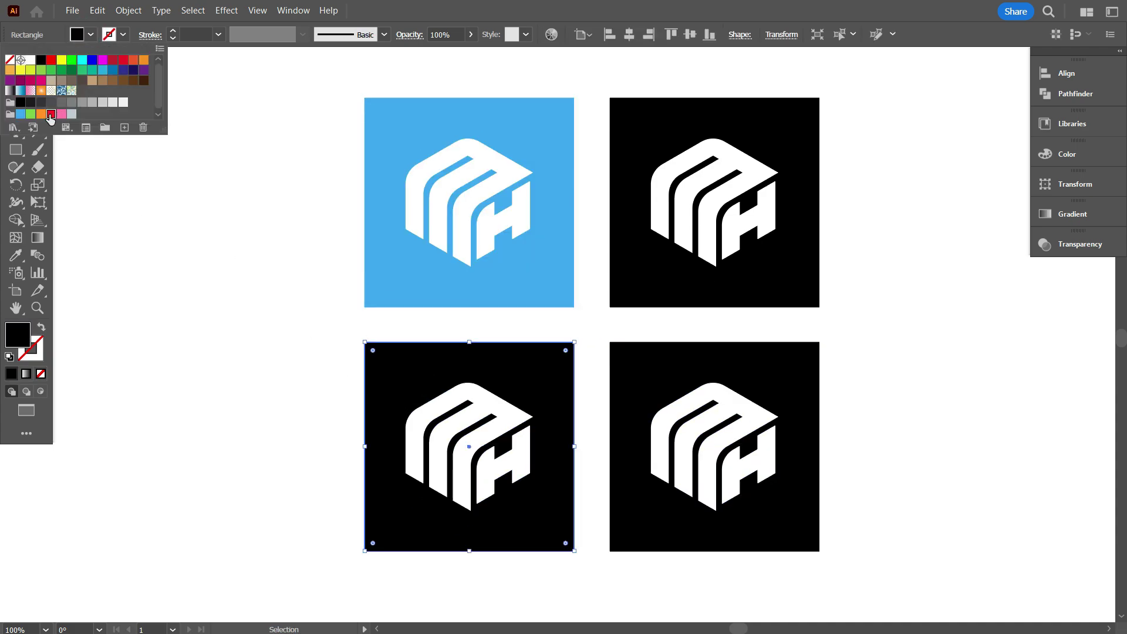
left_click(51, 114)
left_click(183, 244)
- Fill the upper-right tile's background with pink and the lower-right tile's background with light green
left_click(614, 131)
left_click(91, 34)
left_click(62, 114)
left_click(174, 251)
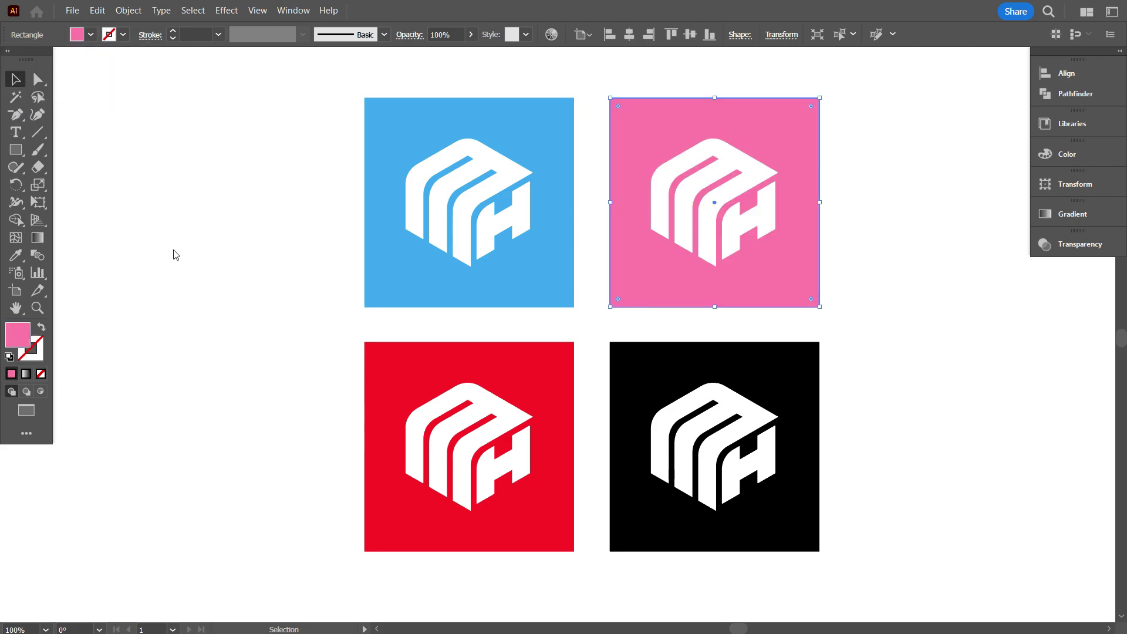
left_click(623, 354)
left_click(91, 35)
left_click(35, 82)
left_click(206, 273)
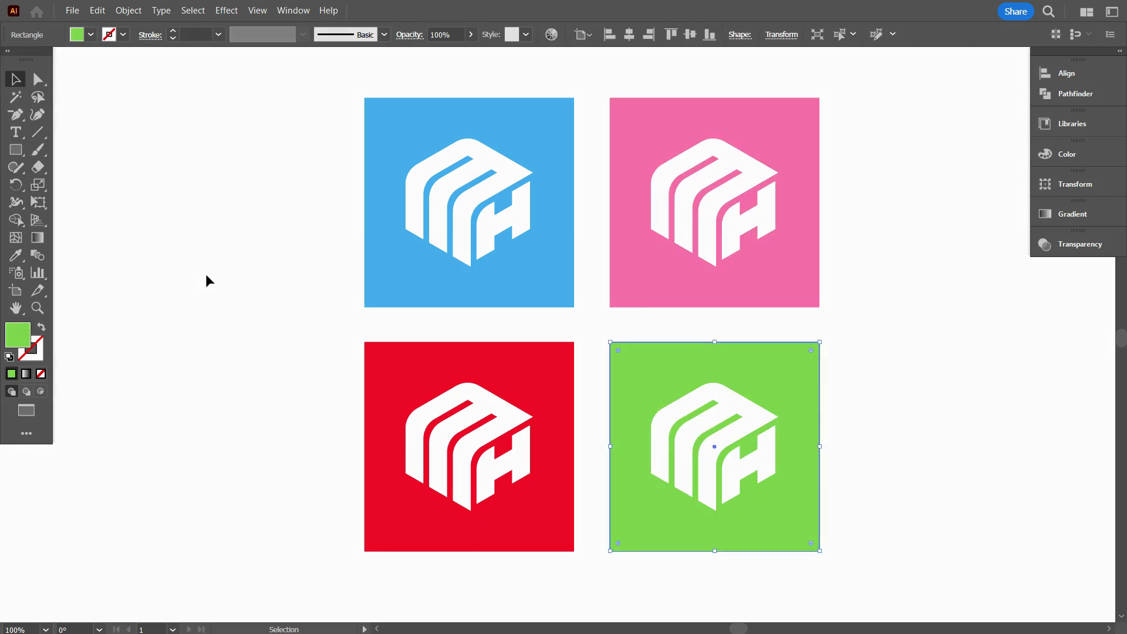